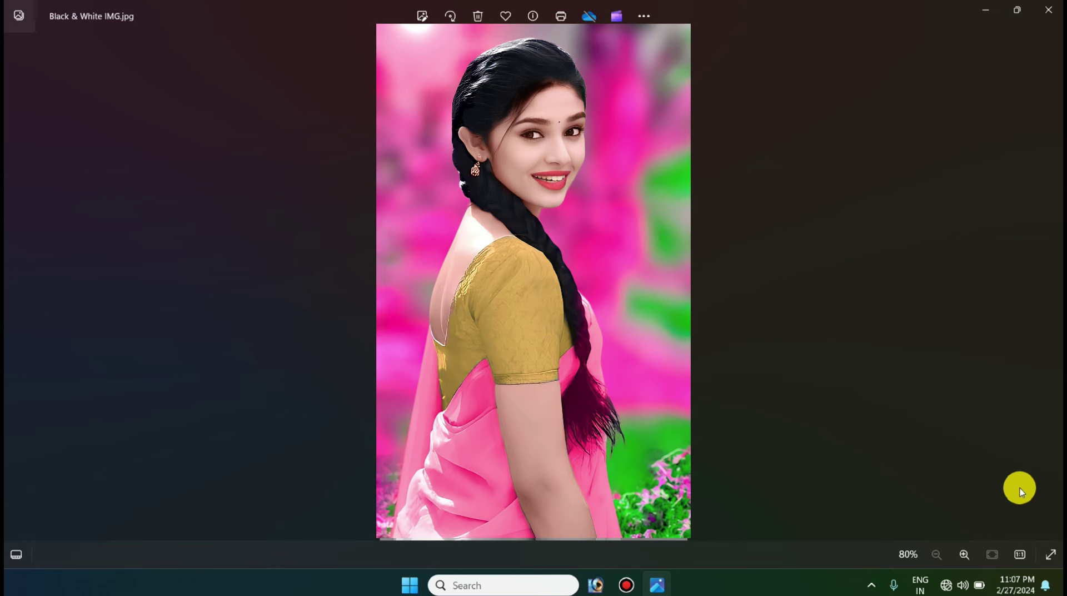
Compare the colourized portrait with the original Black & White IMG in Photos, then close the viewer
scroll(561, 267, "up", 2)
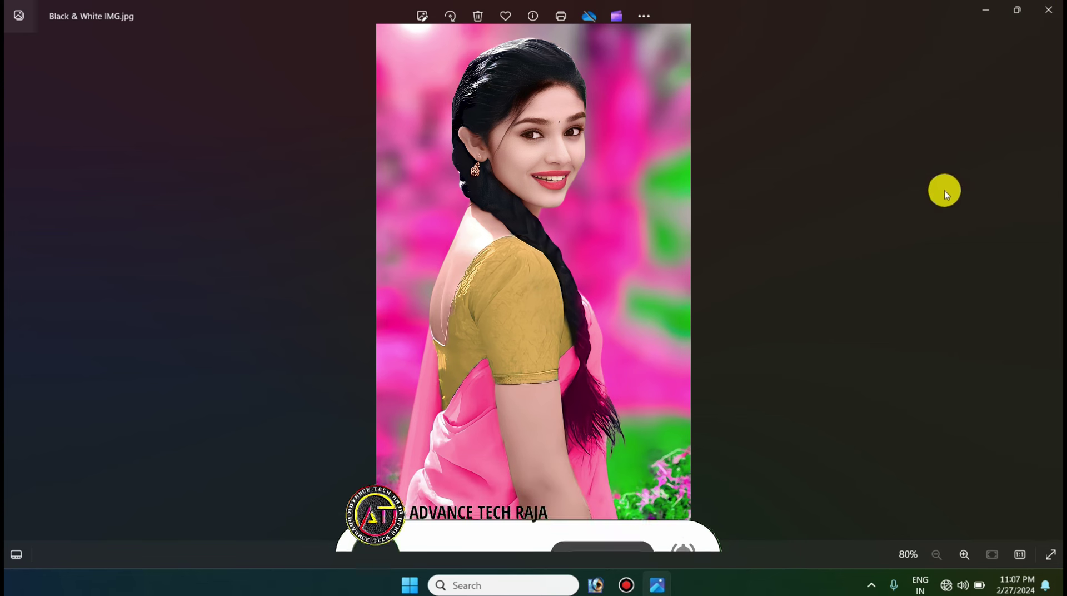
left_click(1049, 9)
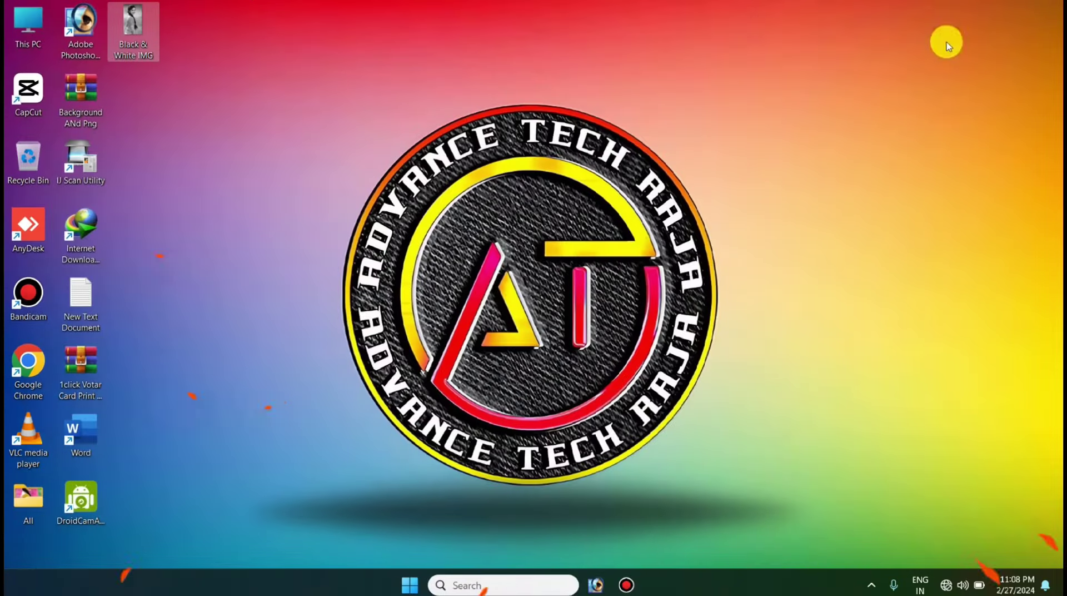
double_click(122, 23)
scroll(584, 239, "up", 1)
scroll(645, 189, "down", 1)
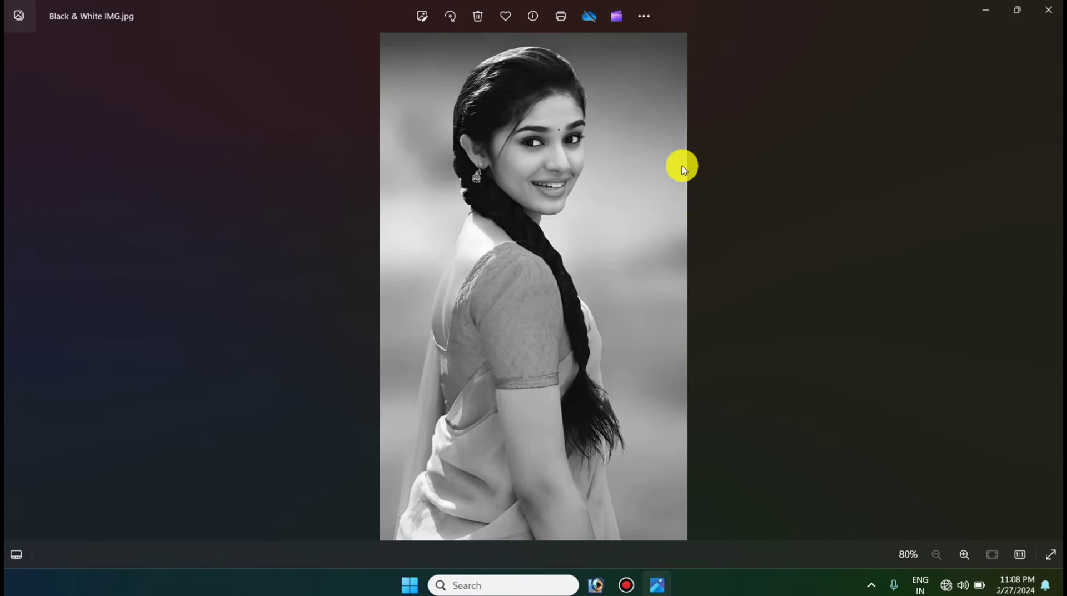
left_click(1050, 8)
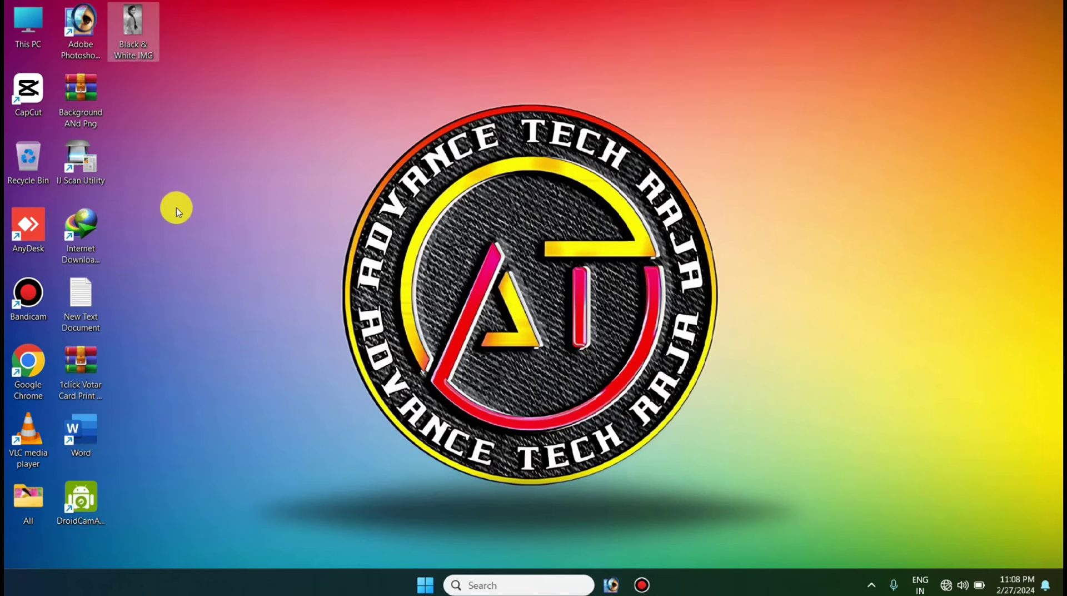
Launch Chrome, go to Google and search for 'remove bg'
double_click(35, 359)
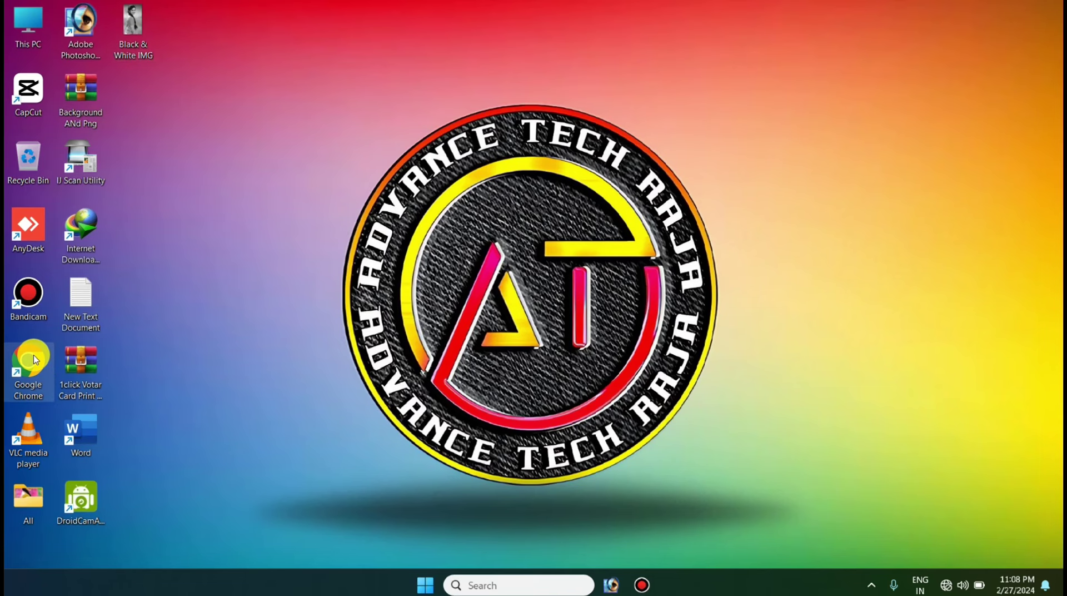
left_click(33, 74)
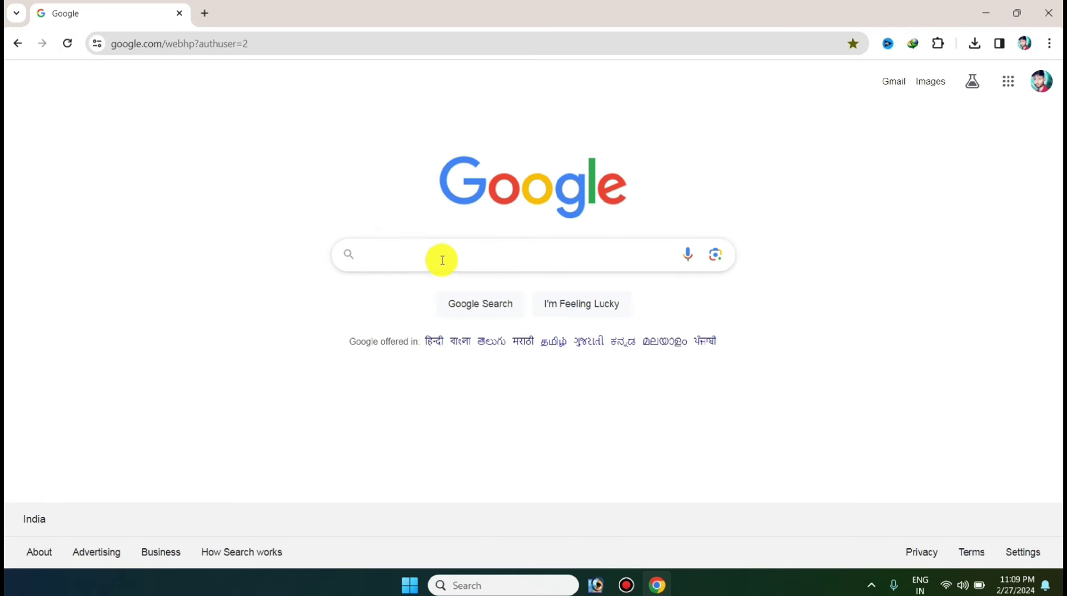
left_click(437, 255)
type("remove bg")
key("Return")
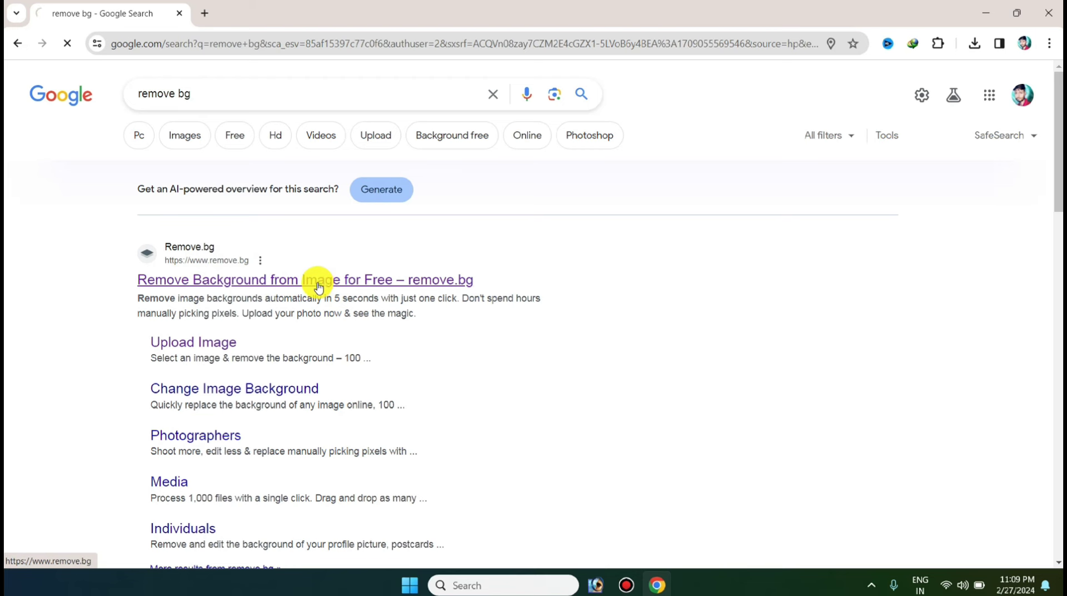
Upload Black & White IMG to remove.bg and download the background-free PNG cut-out
left_click(695, 344)
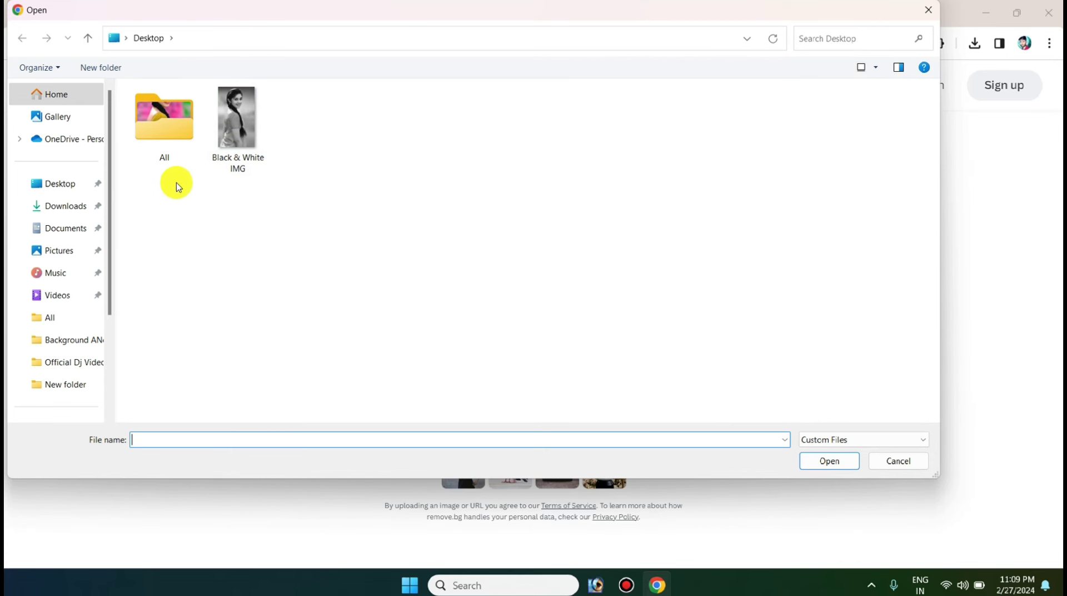
left_click(236, 139)
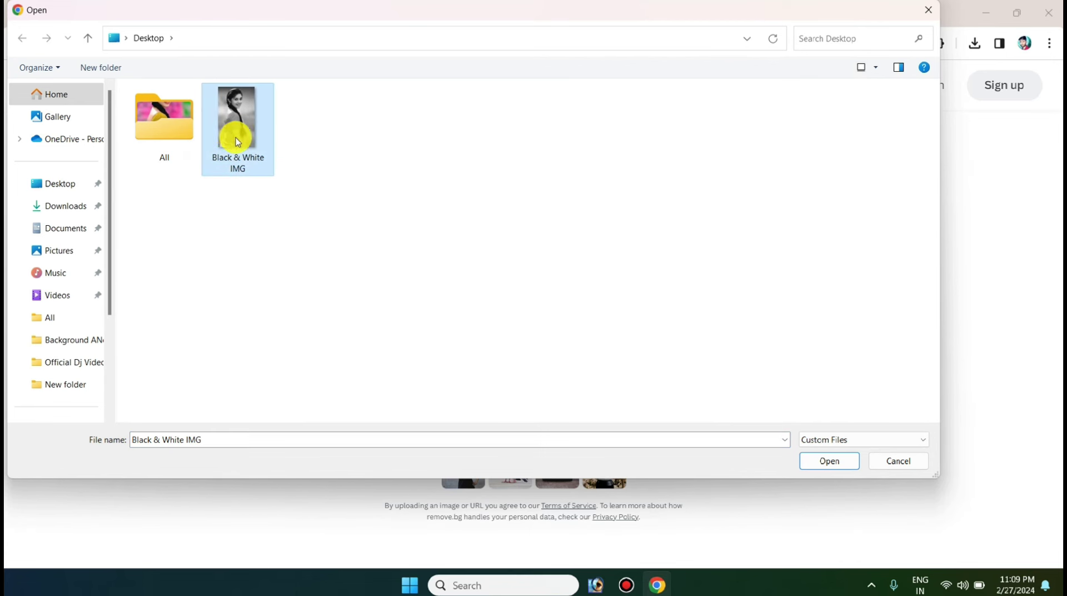
left_click(828, 461)
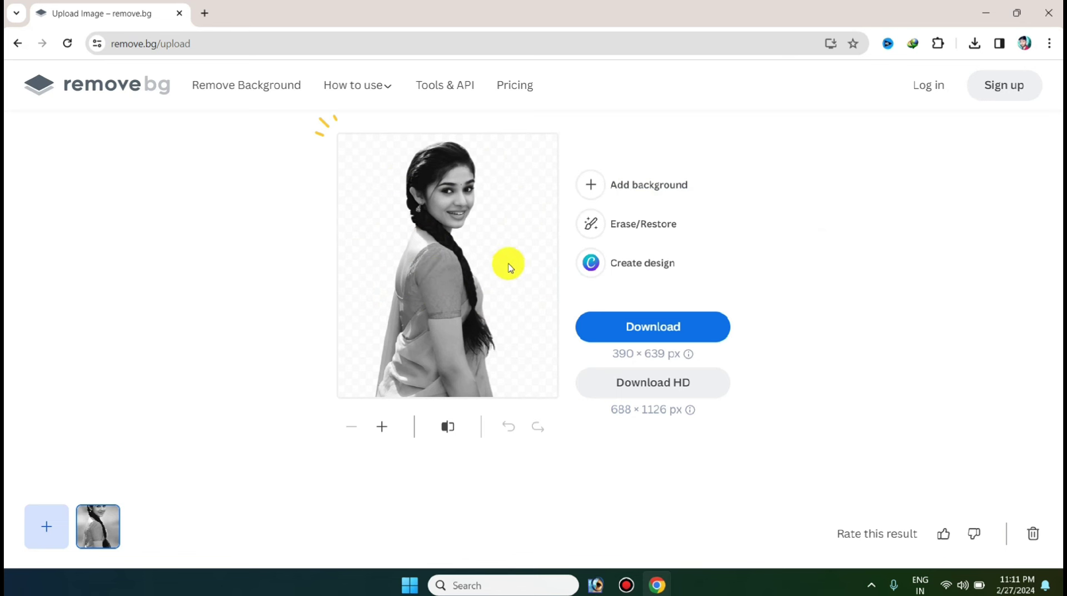
left_click(674, 334)
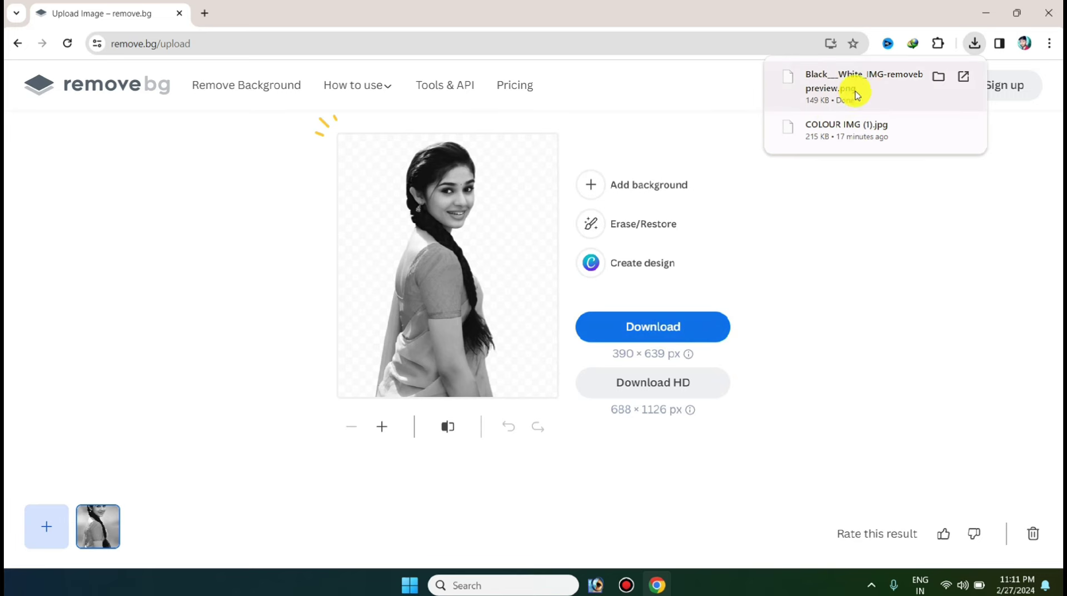
left_click(1050, 13)
mouse_move(224, 177)
left_mouse_down()
mouse_move(136, 38)
mouse_move(148, 96)
left_mouse_up()
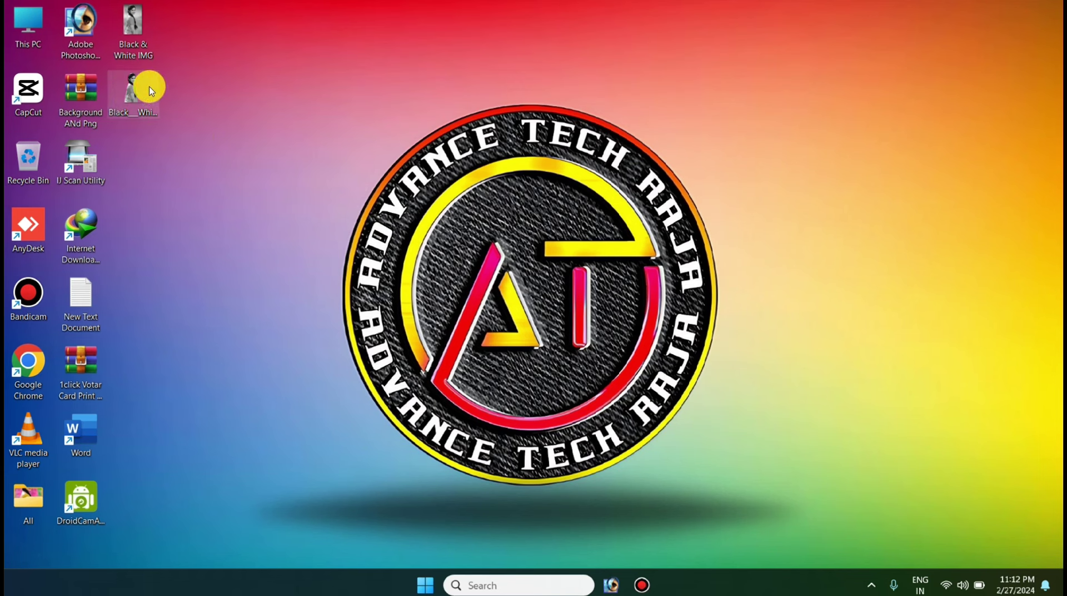
Open both Black & White IMG files in Photoshop and arrange their document windows
left_click(149, 90)
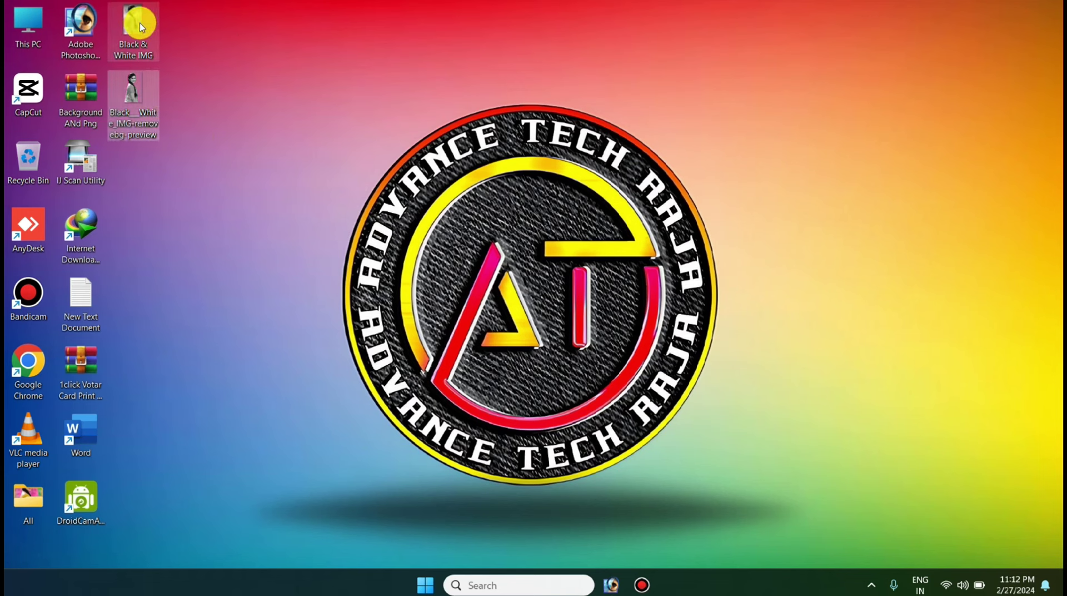
mouse_move(204, 167)
left_mouse_down()
mouse_move(123, 11)
mouse_move(133, 19)
left_mouse_up()
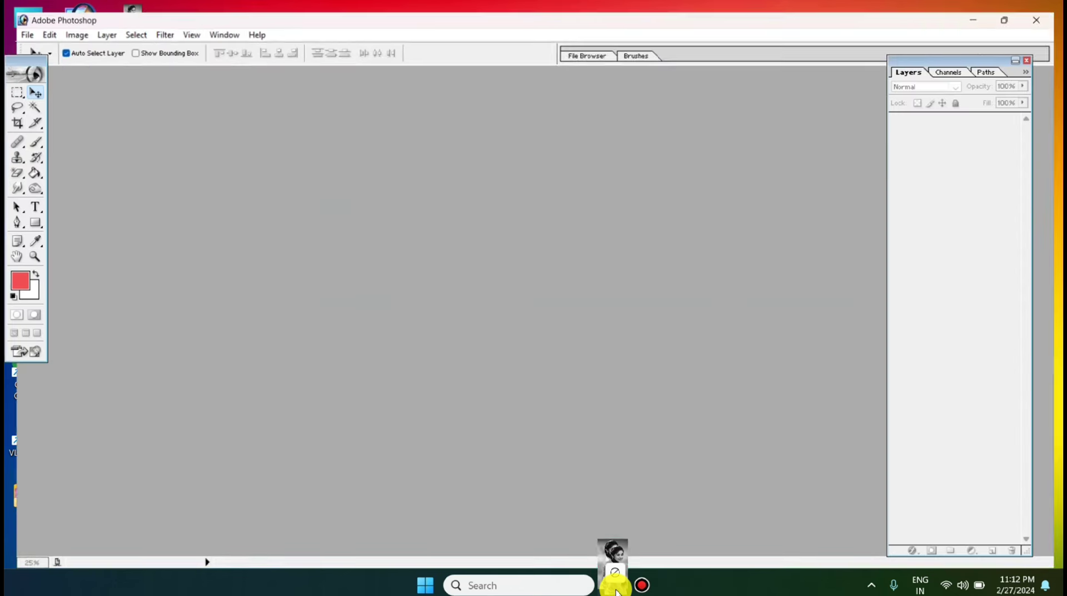
left_click_drag(612, 586, 234, 201)
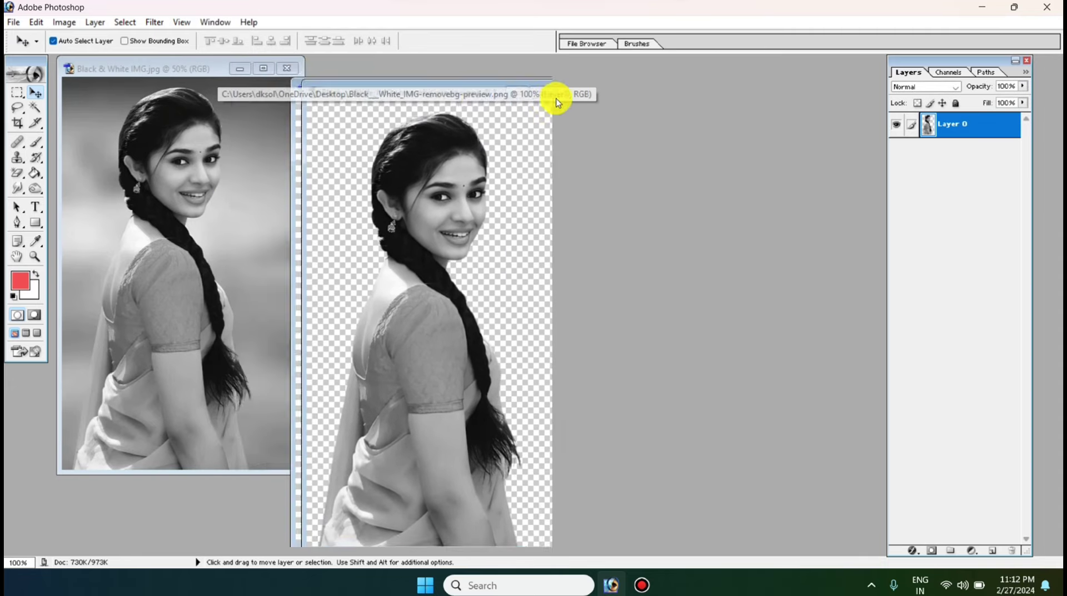
mouse_move(553, 95)
left_mouse_down()
mouse_move(317, 71)
mouse_move(474, 102)
mouse_move(536, 86)
left_mouse_up()
left_click_drag(146, 70, 216, 96)
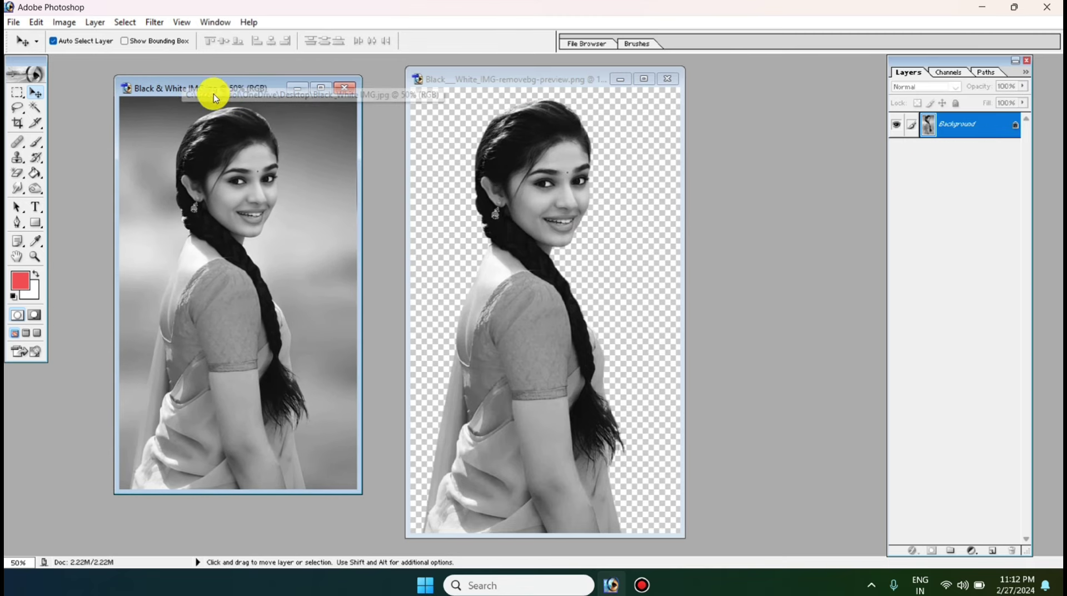
Select and copy the entire original photo, then maximize the removebg cut-out document
left_click(21, 126)
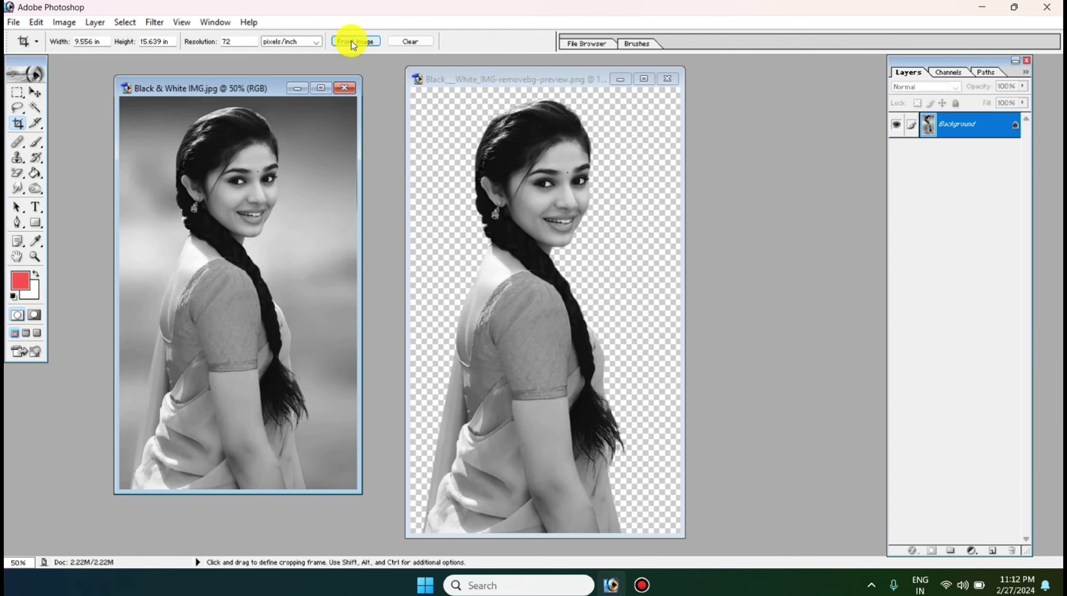
left_click_drag(245, 90, 244, 98)
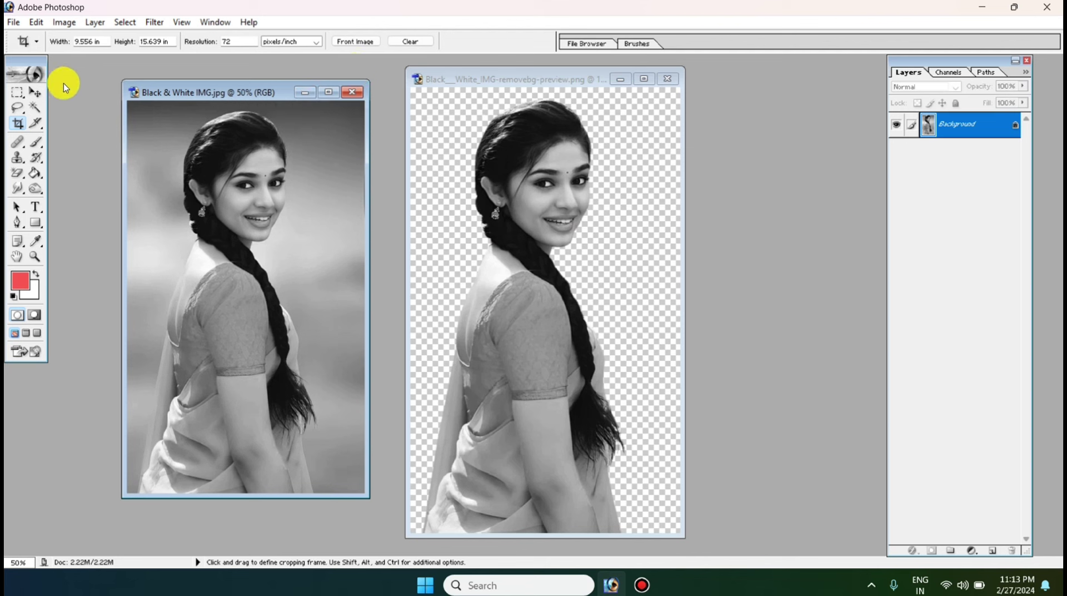
left_click(37, 98)
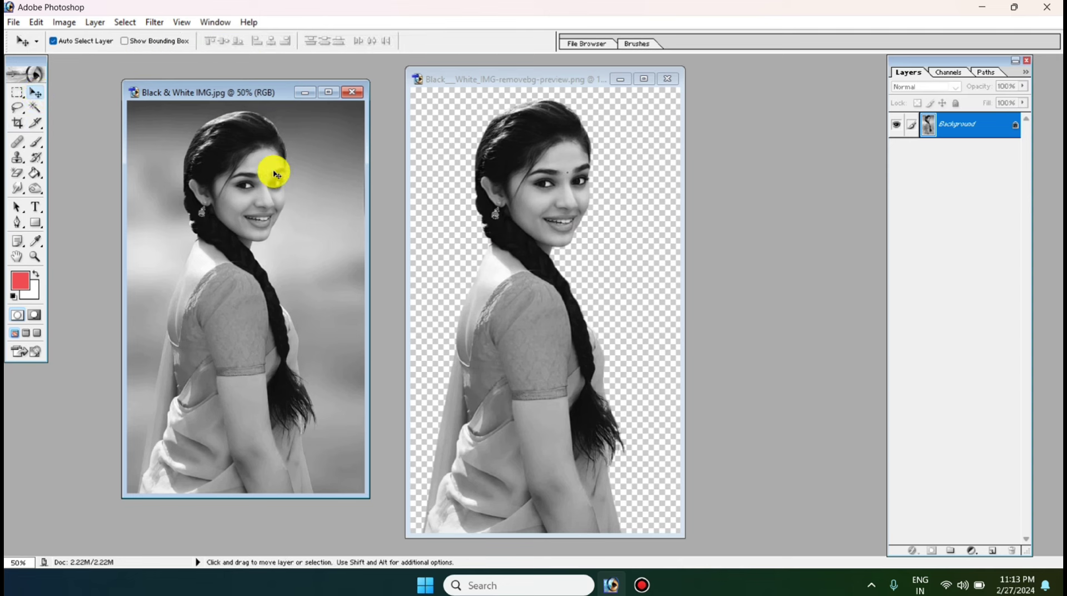
key("ctrl+a")
key("ctrl+c")
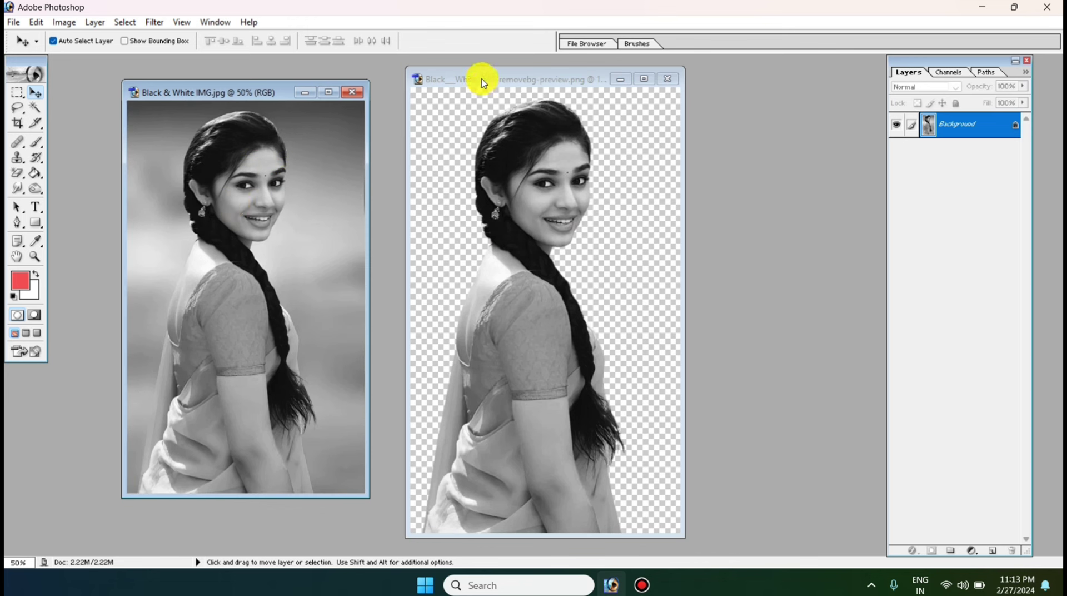
left_click(481, 82)
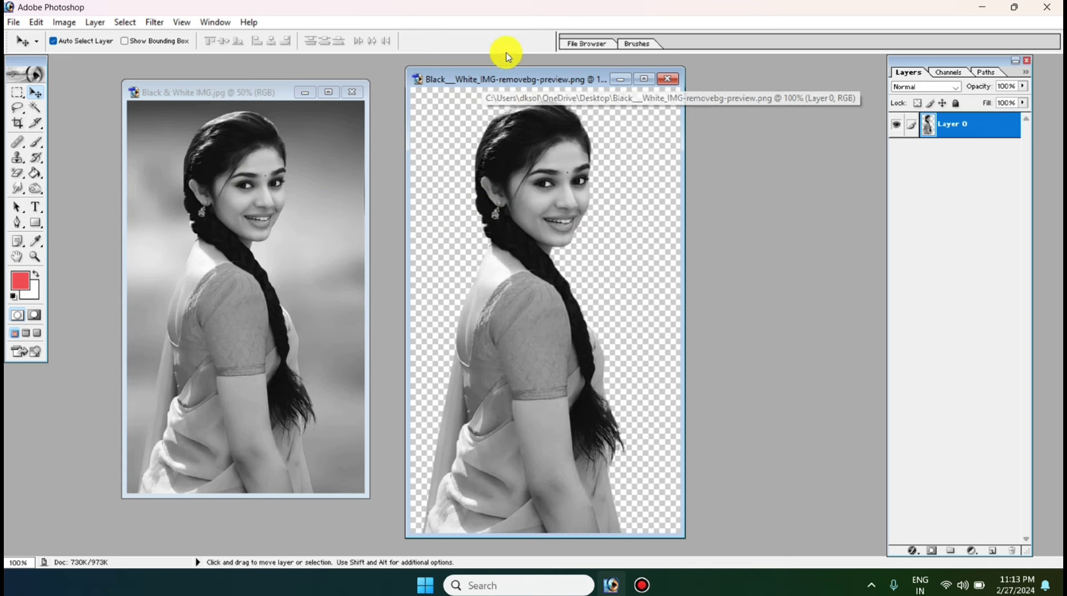
double_click(517, 78)
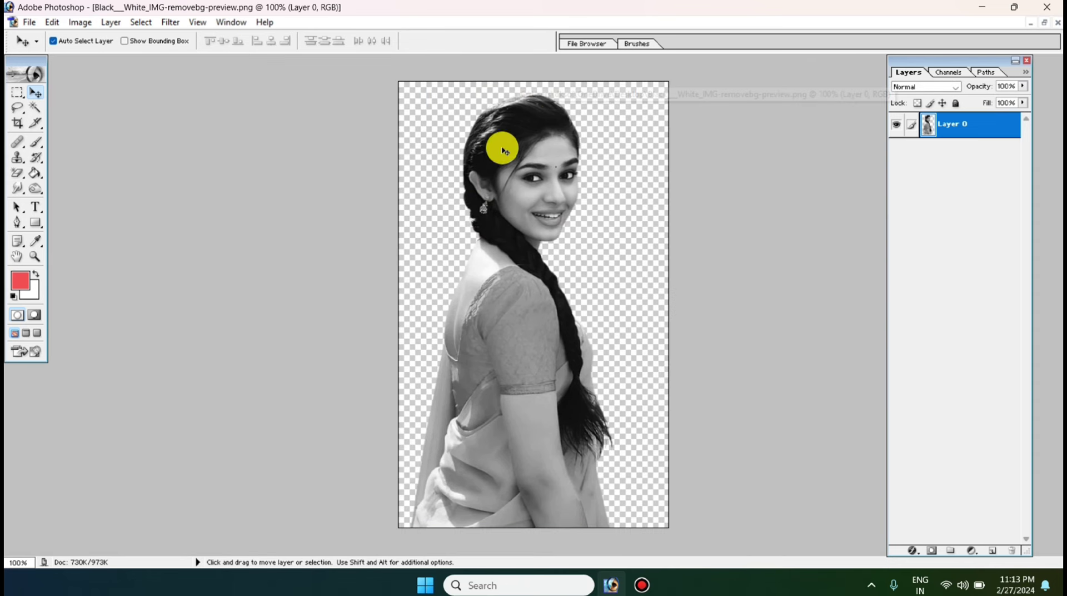
Crop the cut-out document around its whole image and fit it on screen
left_click(17, 123)
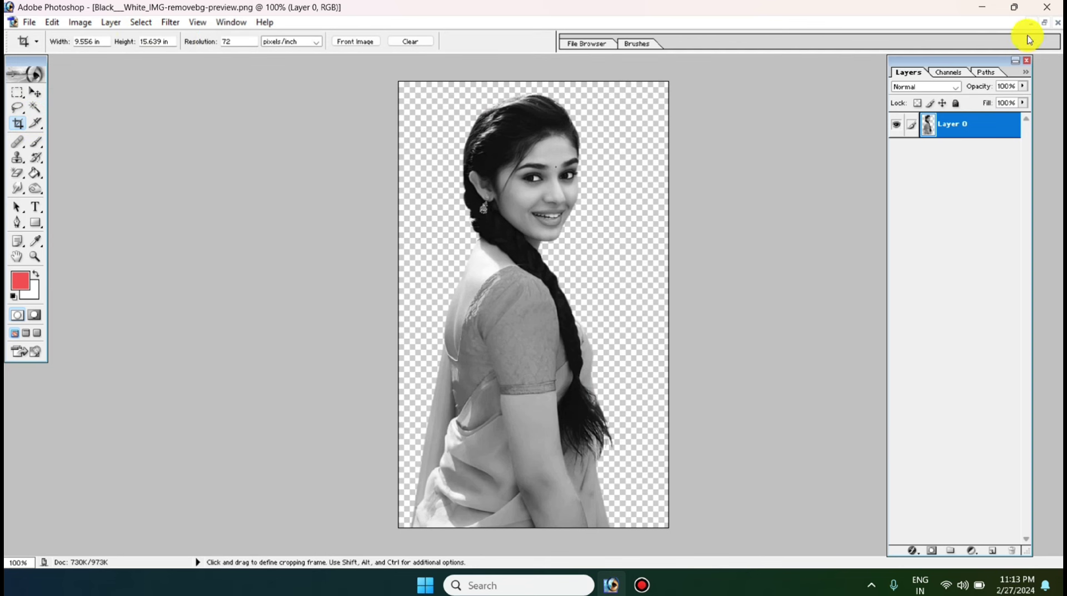
left_click(1044, 24)
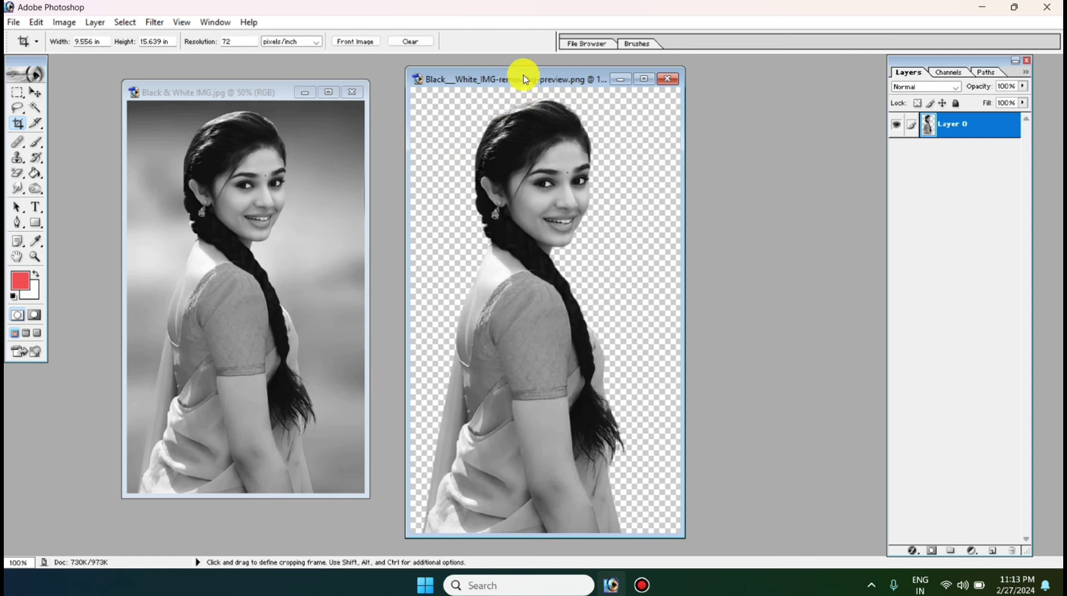
double_click(543, 79)
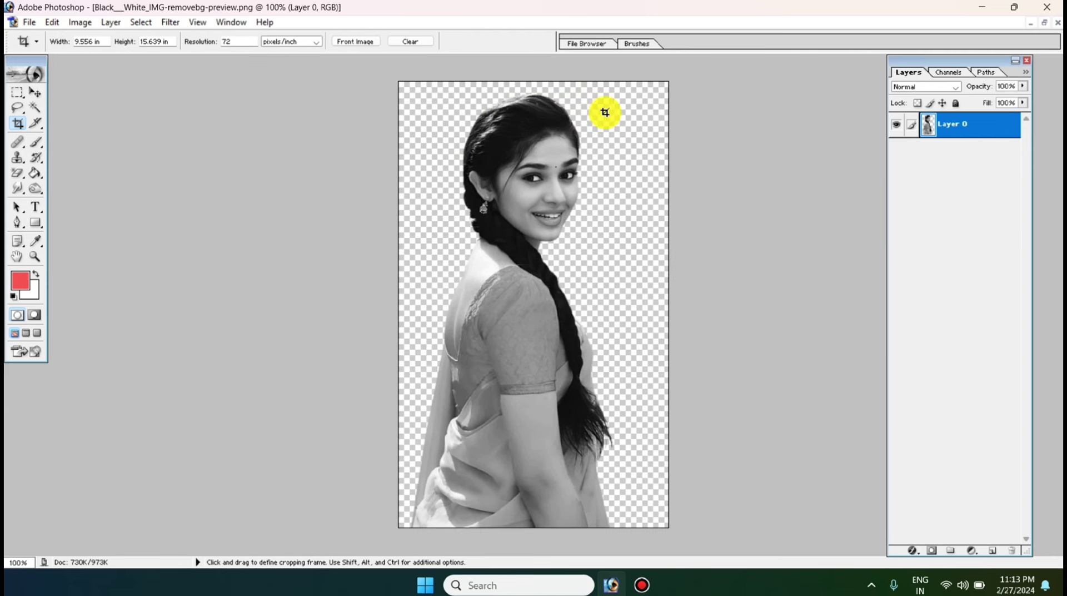
left_click_drag(392, 72, 668, 529)
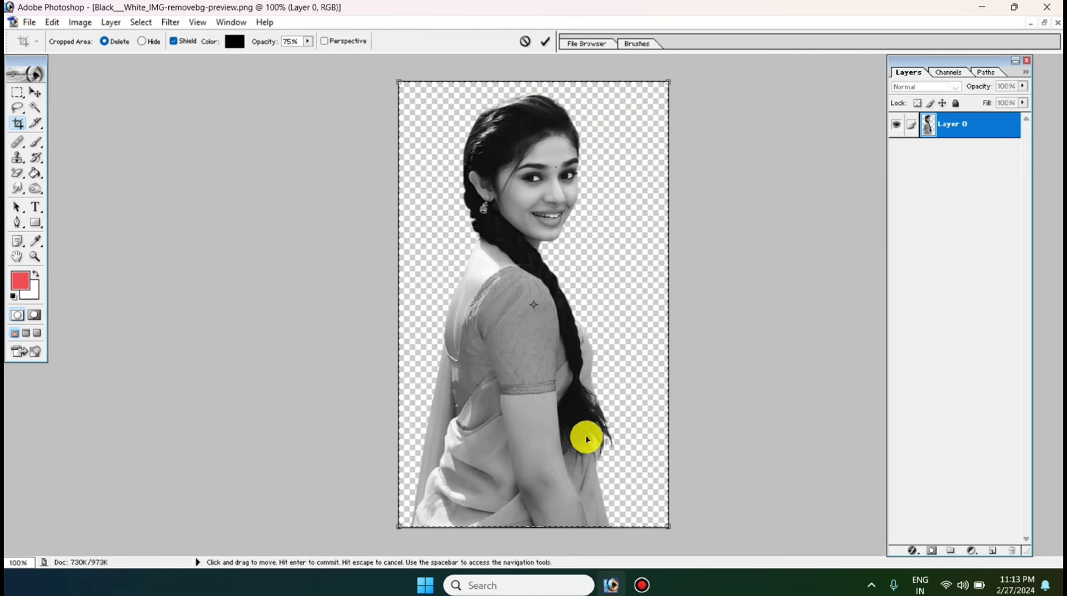
left_click(547, 42)
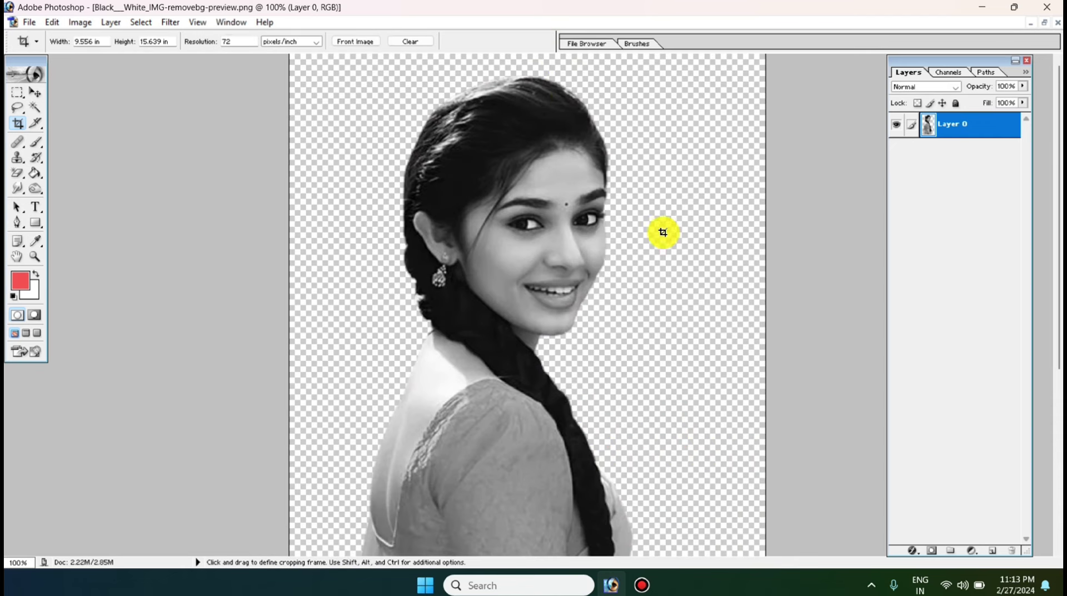
key("ctrl+0")
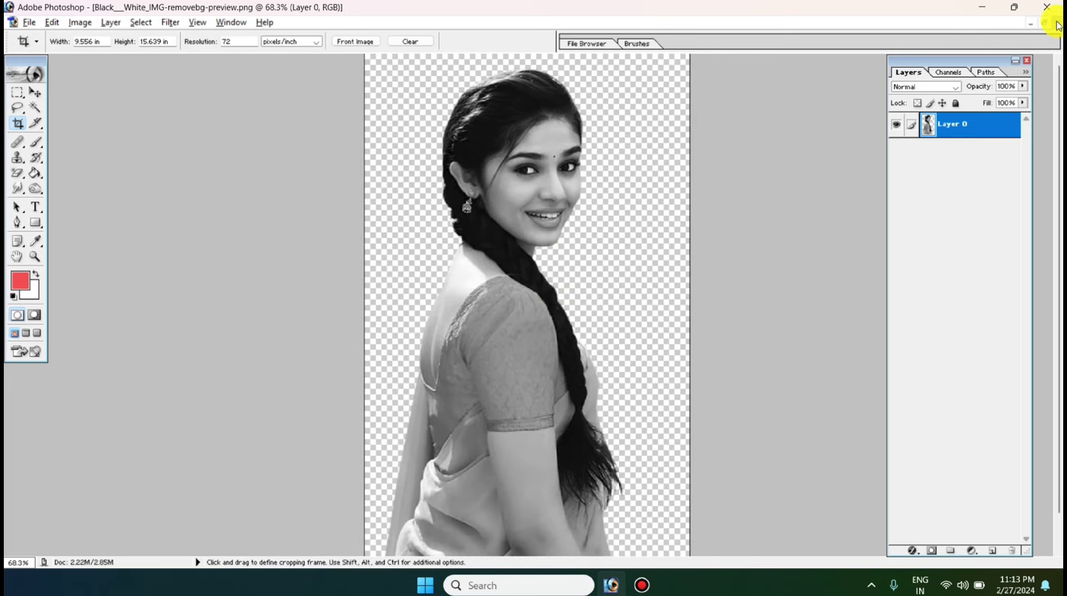
Select all of the original photo, close its window, and enlarge the cut-out document
left_click(1042, 26)
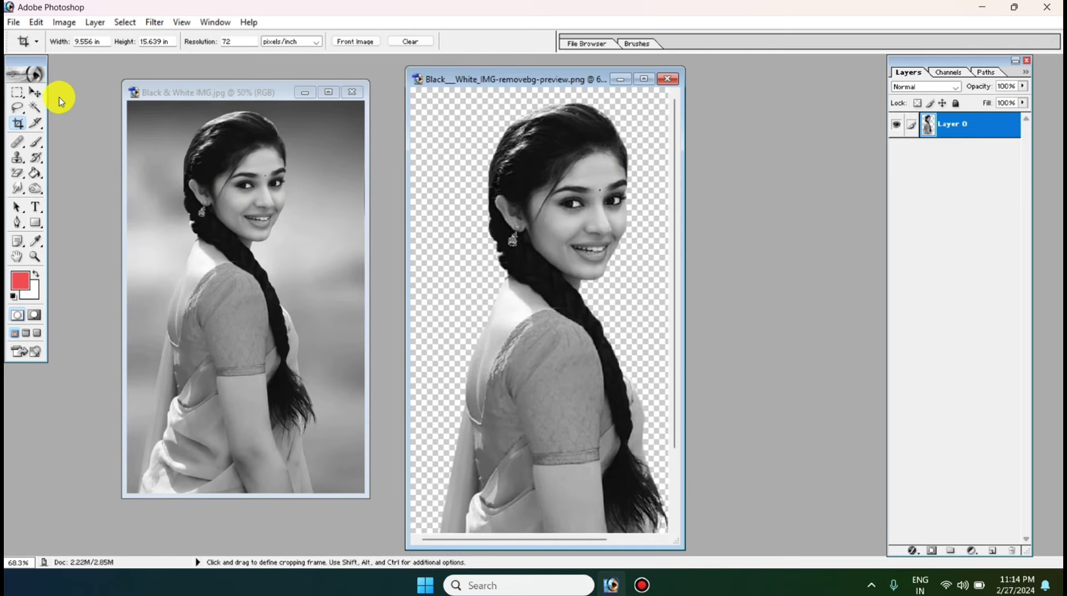
left_click(34, 92)
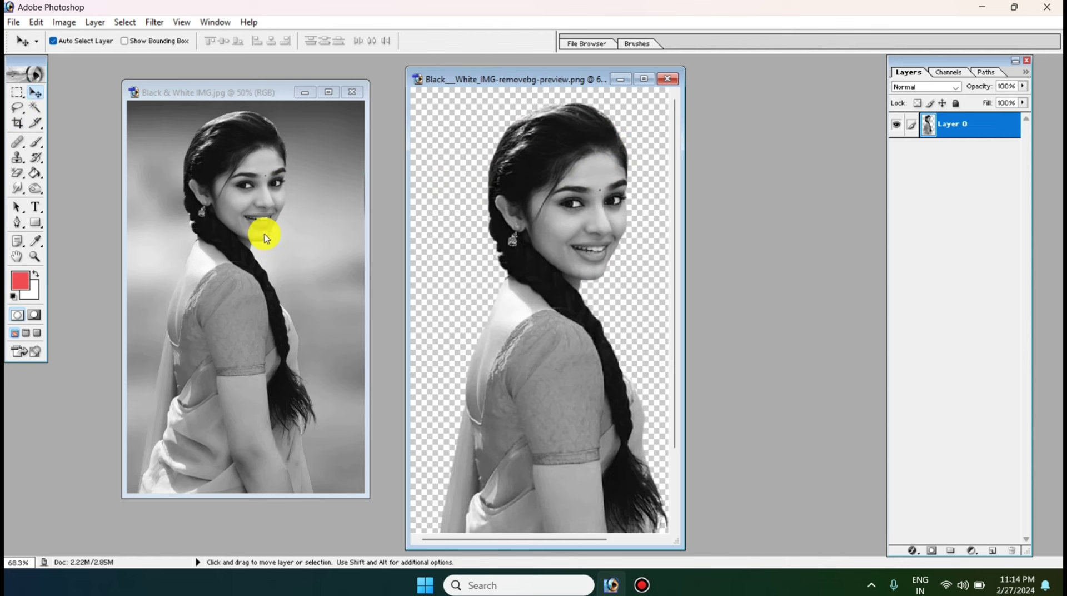
left_click(262, 225)
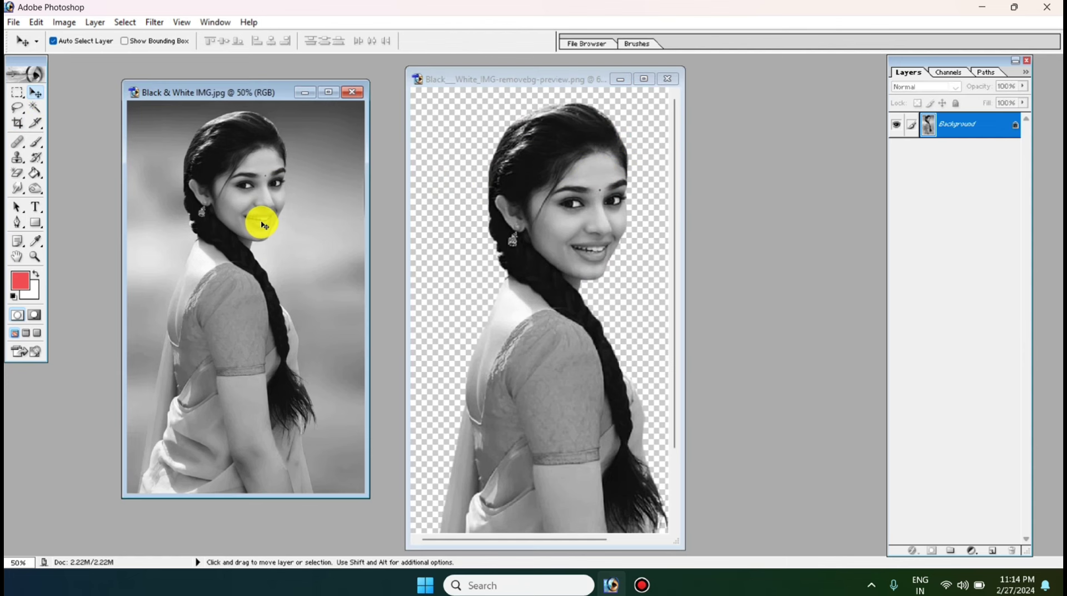
key("ctrl+a")
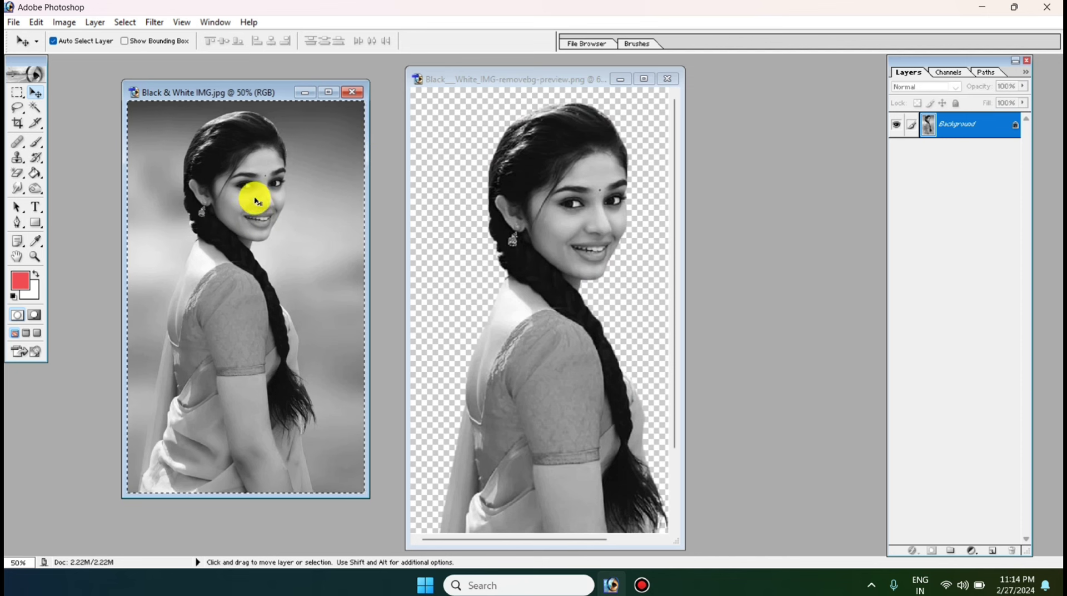
left_click(352, 91)
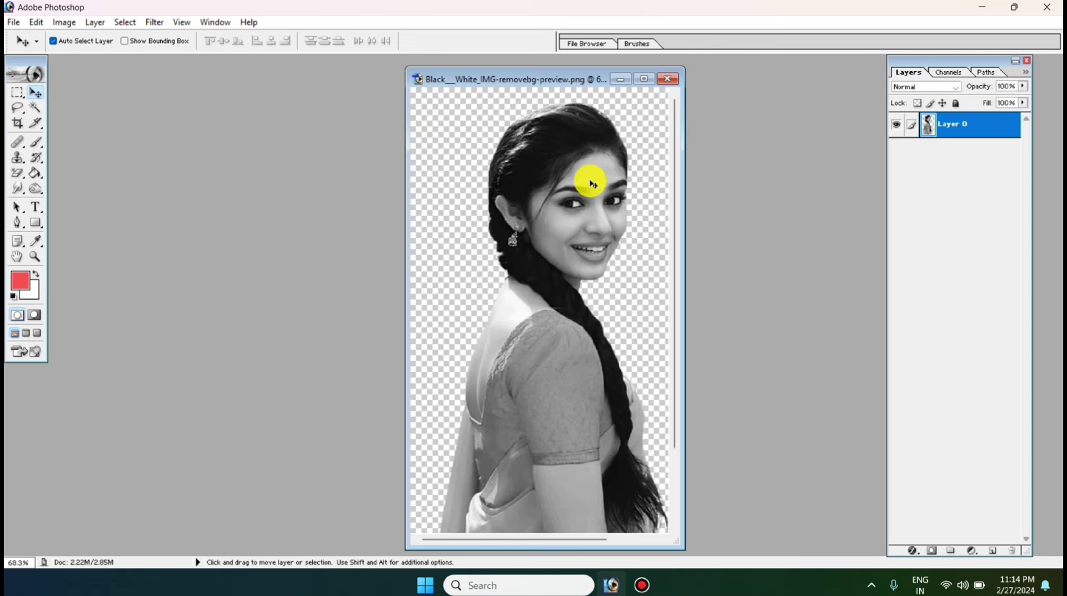
left_click(649, 82)
Paste the original photo as Layer 1 above Layer 0 and toggle its visibility to check the cut-out
key("ctrl+0")
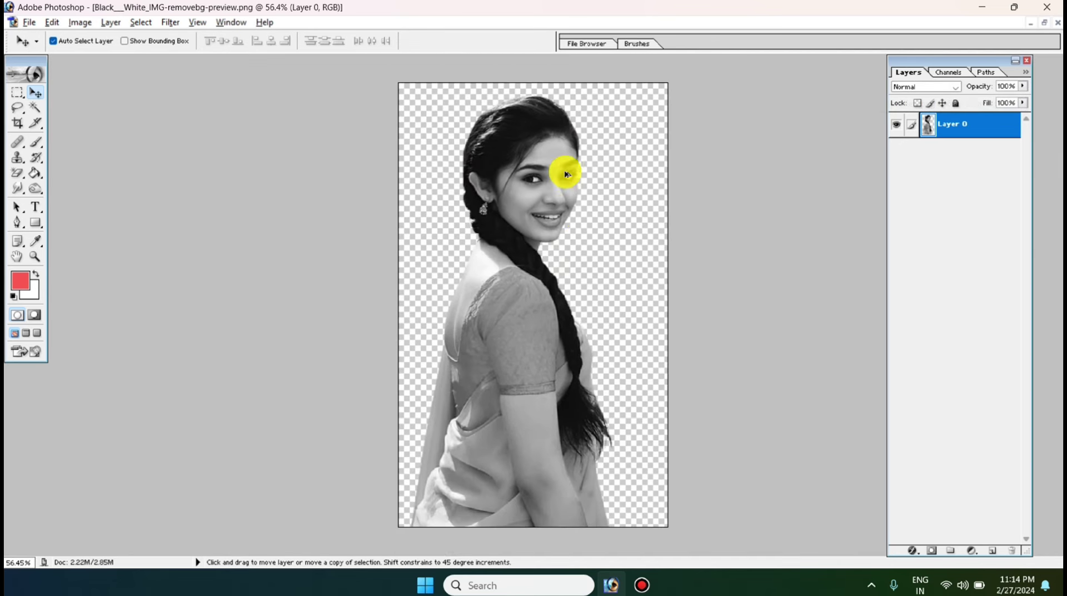
key("ctrl+v")
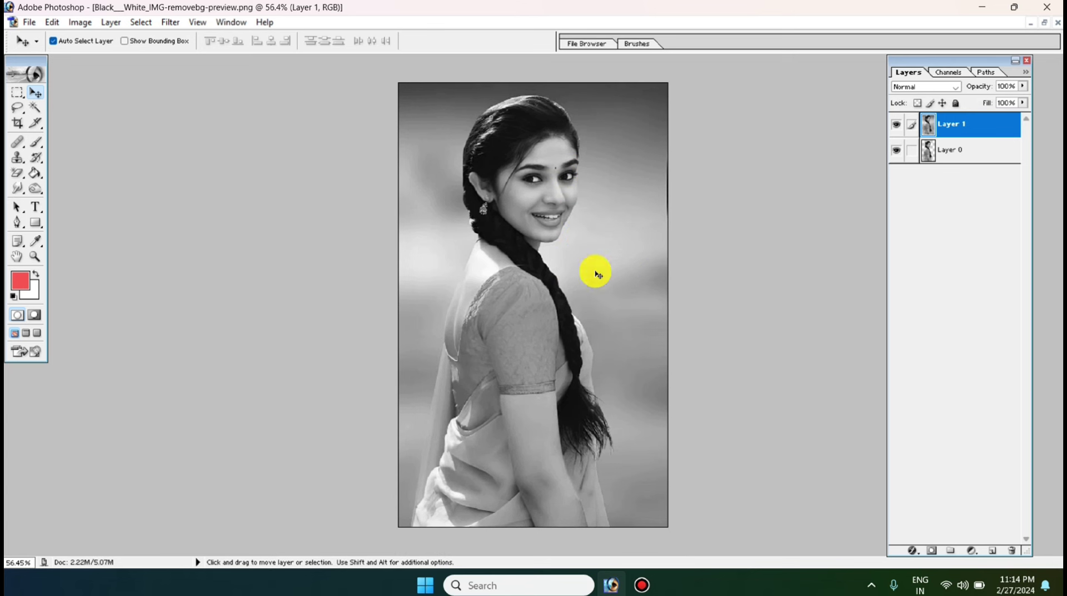
left_click(961, 157)
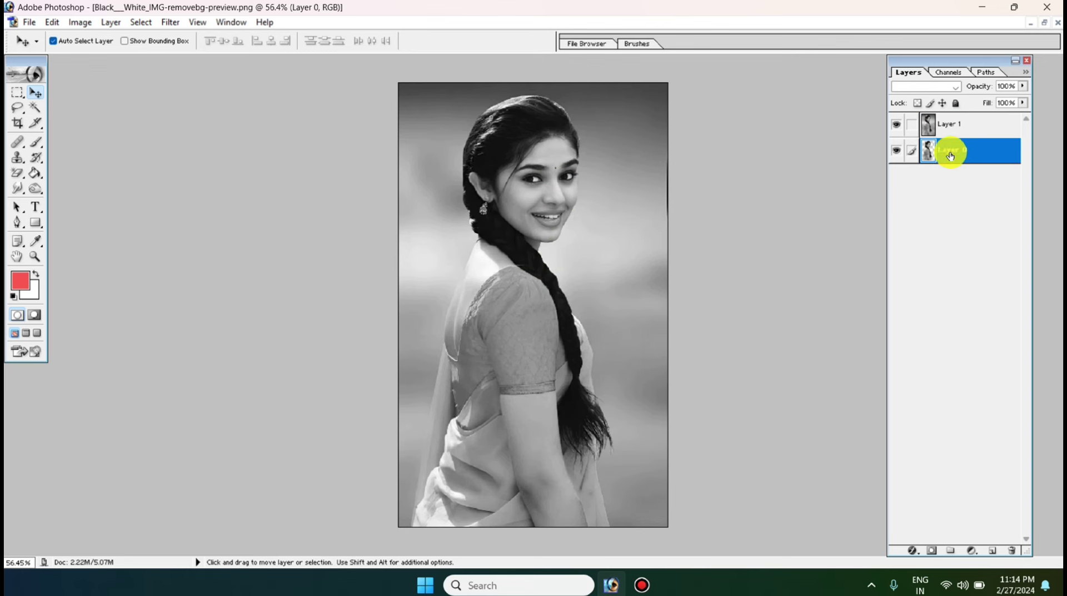
left_click(896, 124)
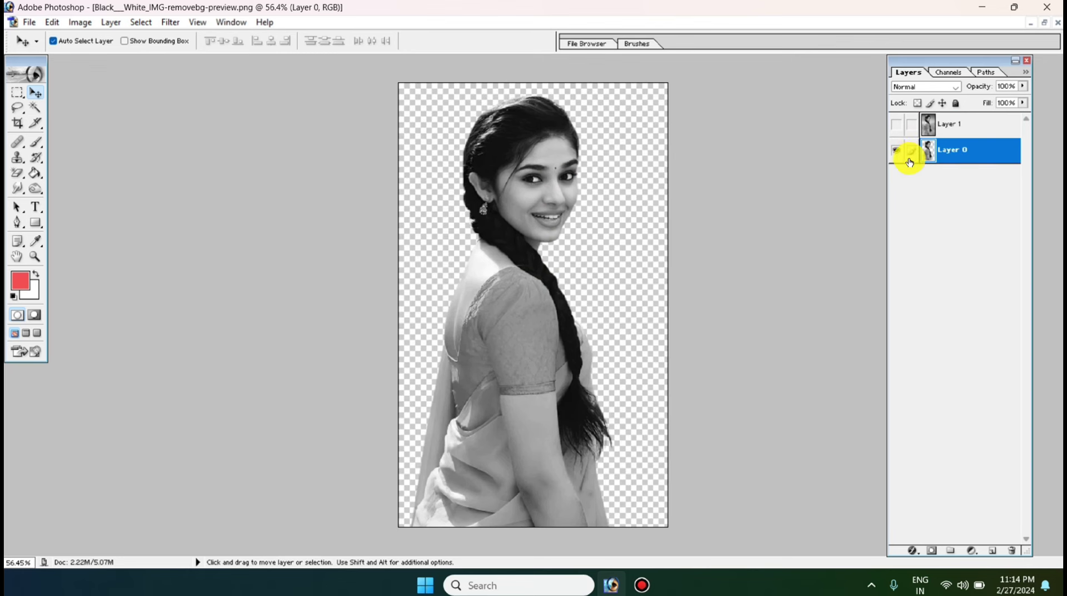
left_click(900, 127)
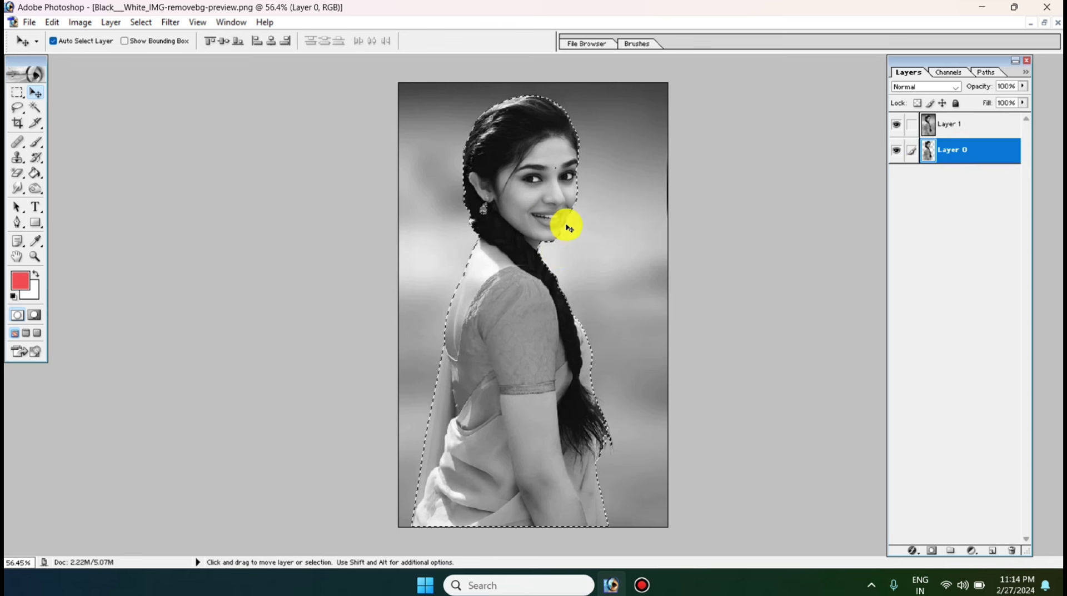
Delete Layer 0, invert the selection and erase the grey background around the figure
right_click(956, 155)
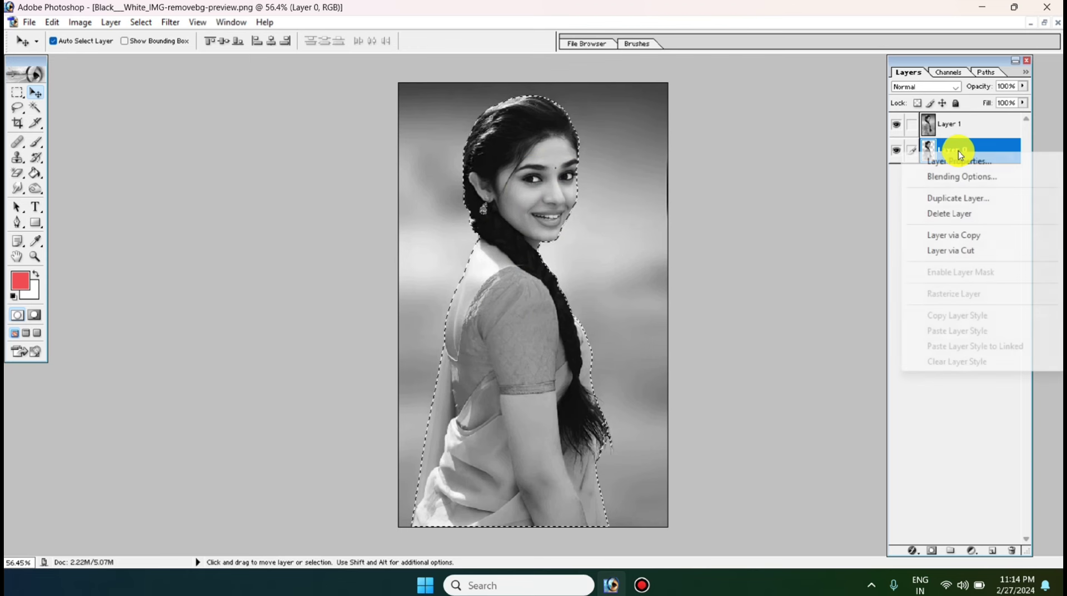
left_click(979, 217)
left_click(492, 229)
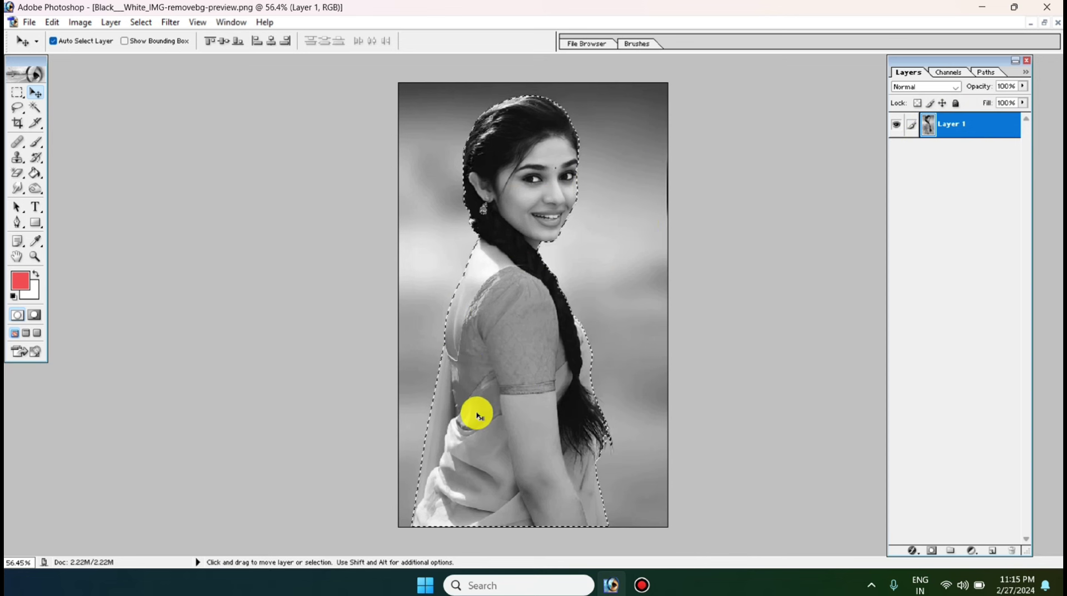
key("shift")
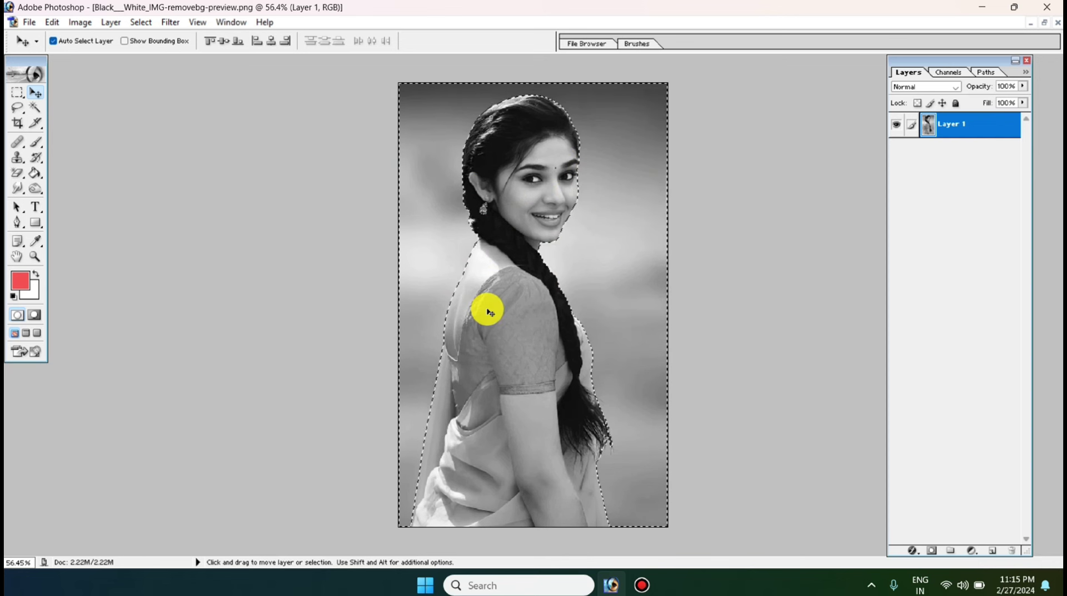
key("Delete")
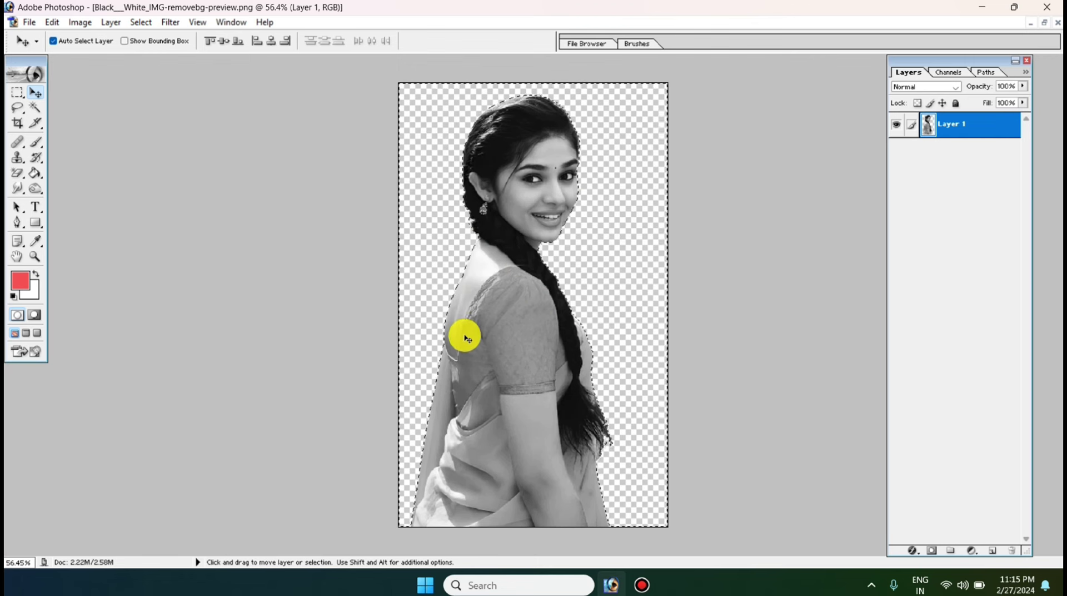
Reset colours to default black and white and enlarge the Layers palette
key("d")
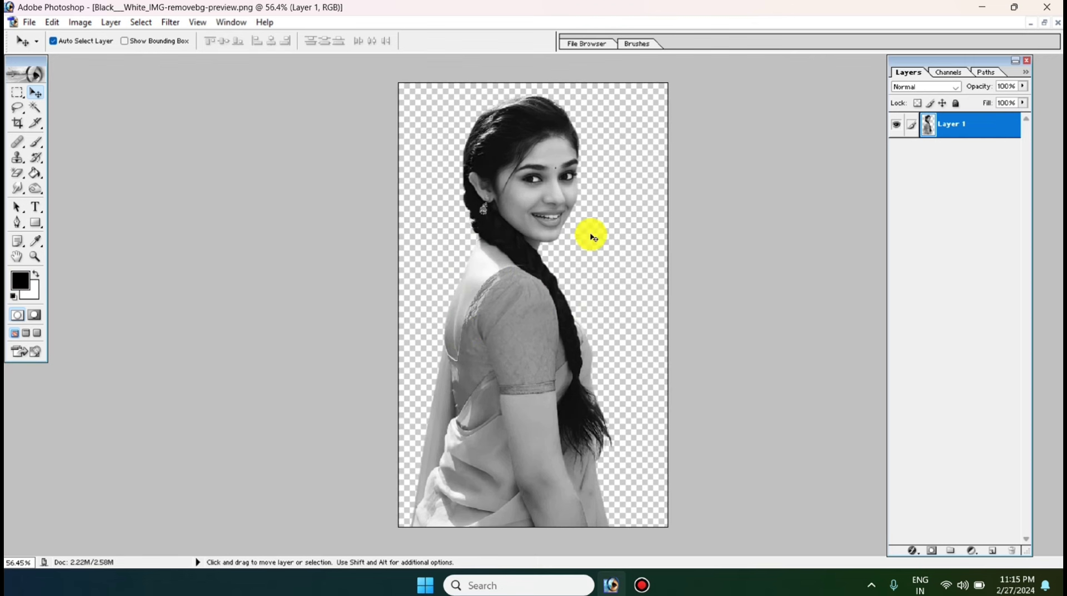
scroll(531, 290, "up", 1)
scroll(564, 302, "up", 1)
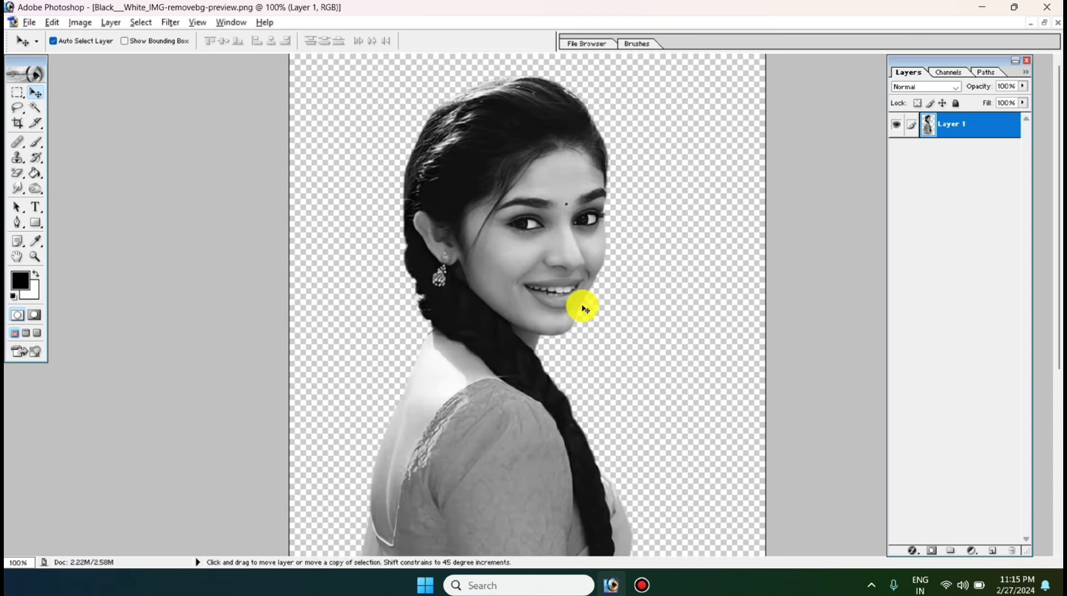
scroll(536, 309, "up", 1)
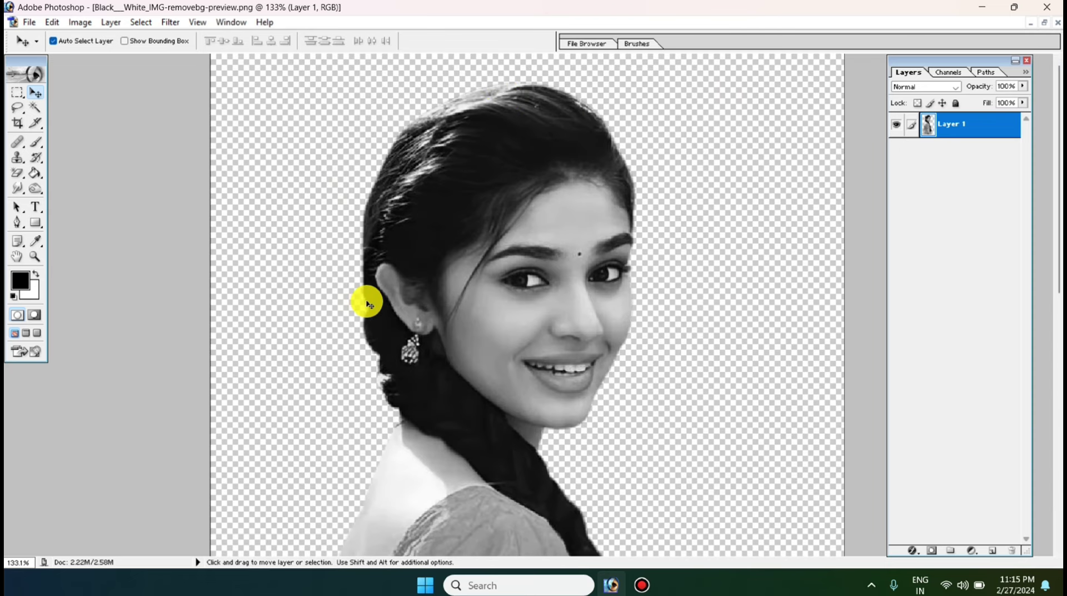
scroll(565, 136, "down", 2)
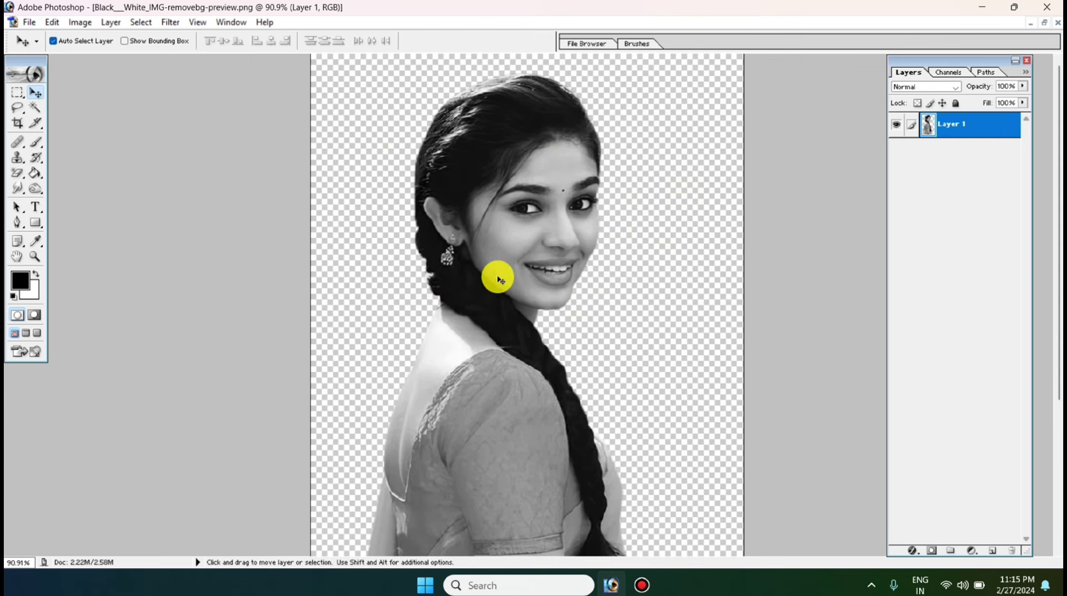
scroll(560, 328, "down", 1)
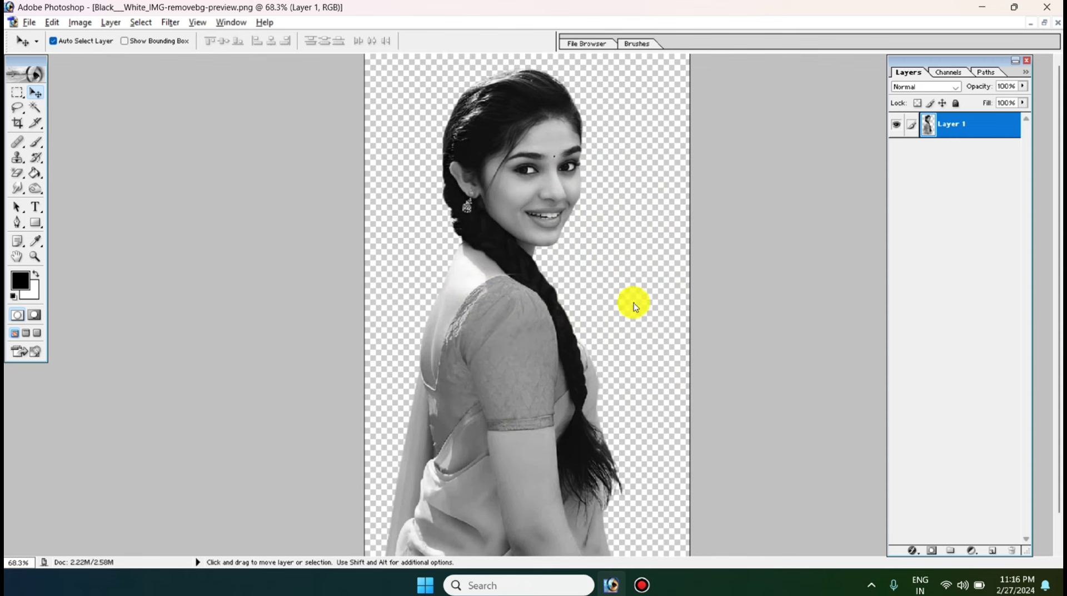
mouse_move(1029, 554)
left_mouse_down()
mouse_move(1039, 339)
mouse_move(1045, 362)
left_mouse_up()
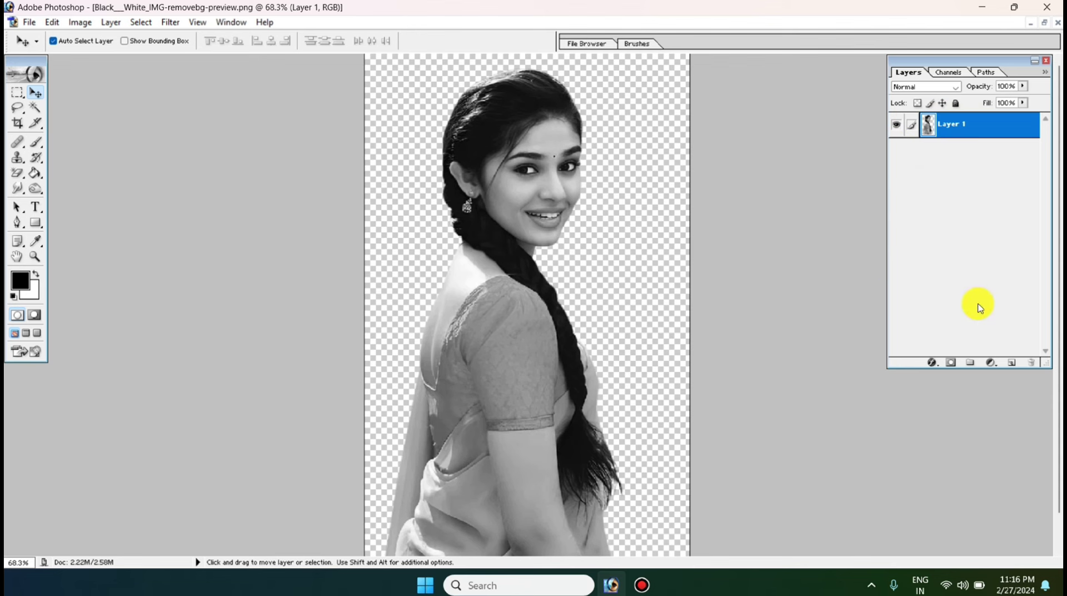
Add a Solid Color fill layer in pink FF0066 and invert its mask to hide it
left_click(992, 365)
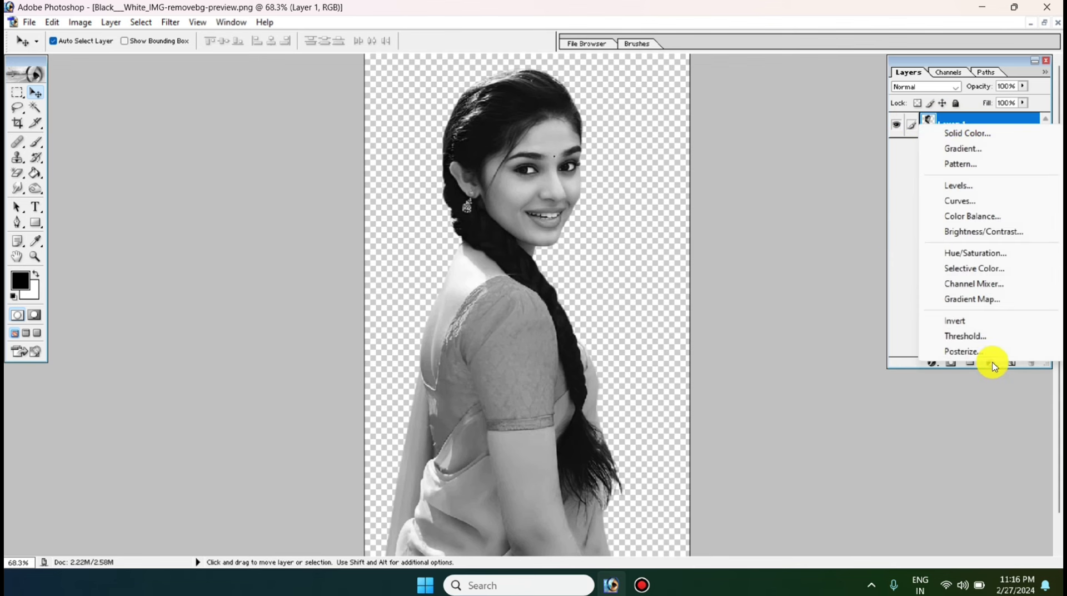
left_click(986, 139)
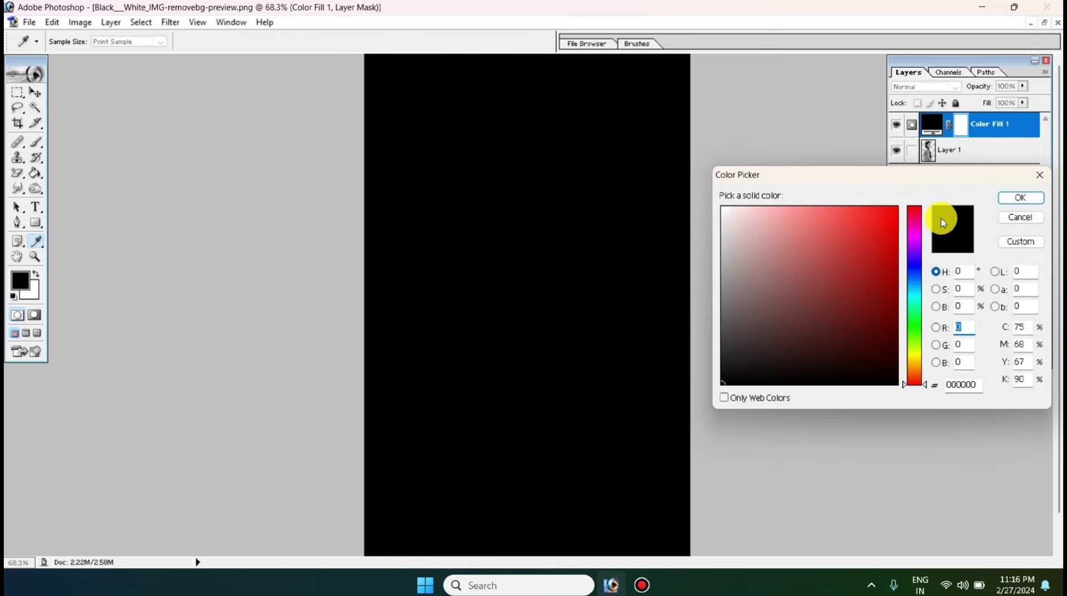
left_click(916, 225)
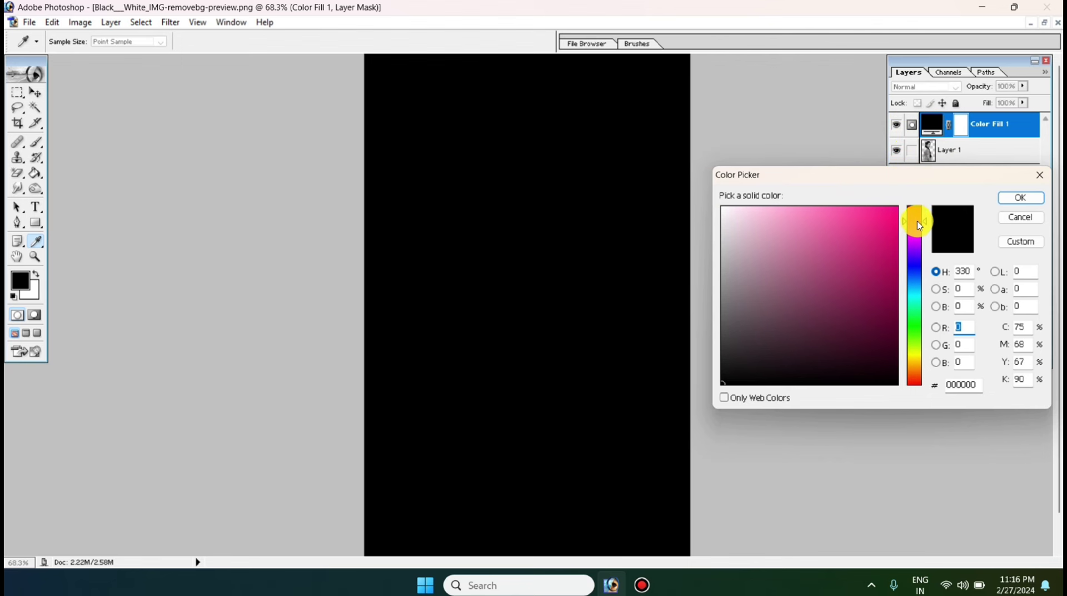
left_click(898, 207)
left_click(1020, 200)
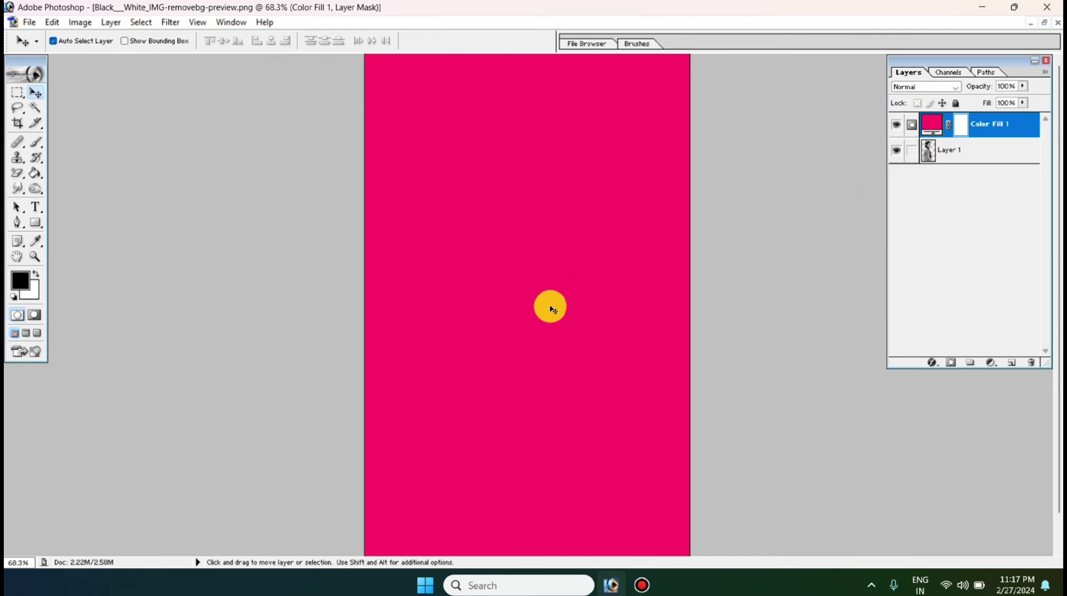
key("ctrl+i")
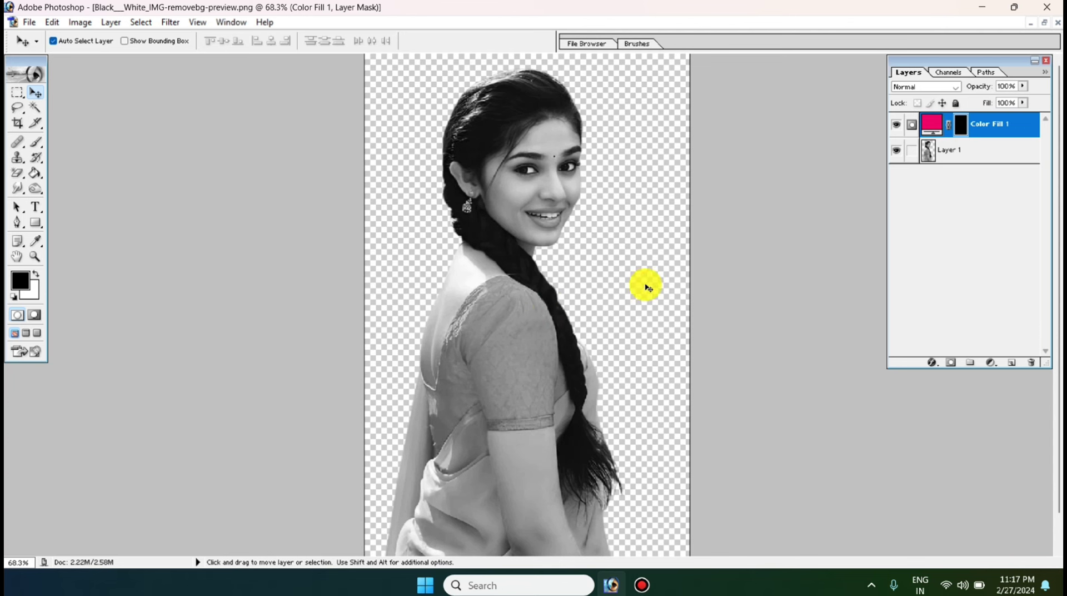
Set Color Fill 1's blend mode to Color, zooming in on the sleeve and back out
left_click(991, 140)
left_click(994, 124)
left_click(954, 86)
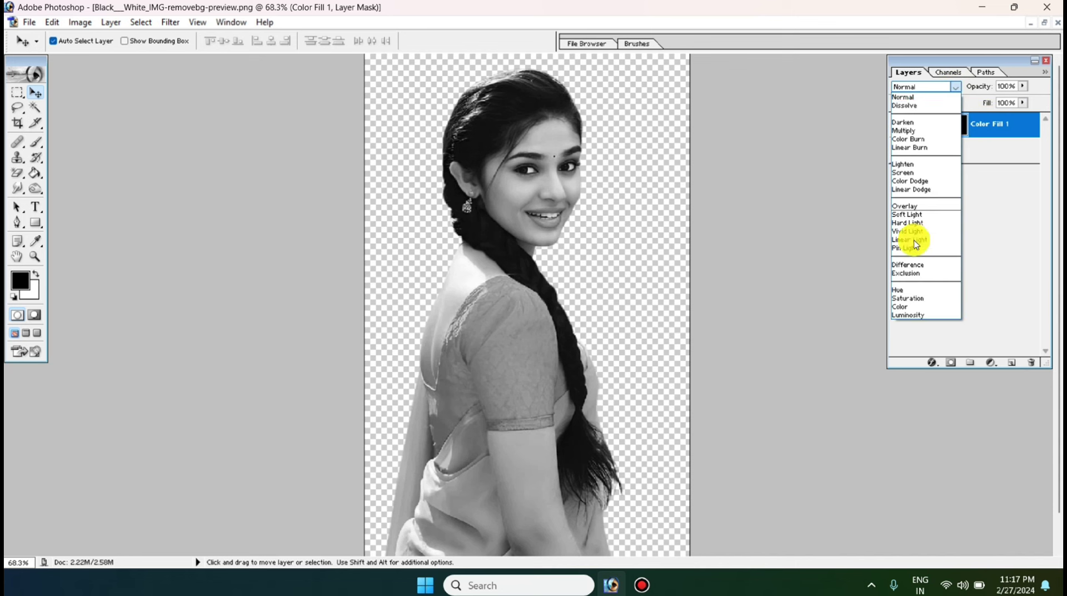
left_click(924, 307)
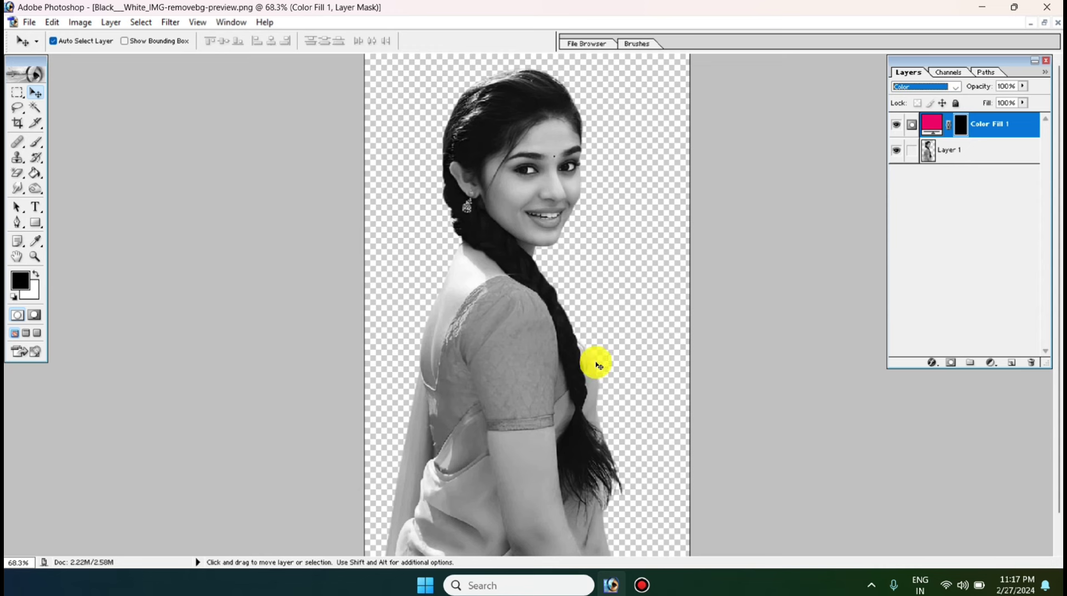
left_click(510, 384, "ctrl")
left_click(509, 384)
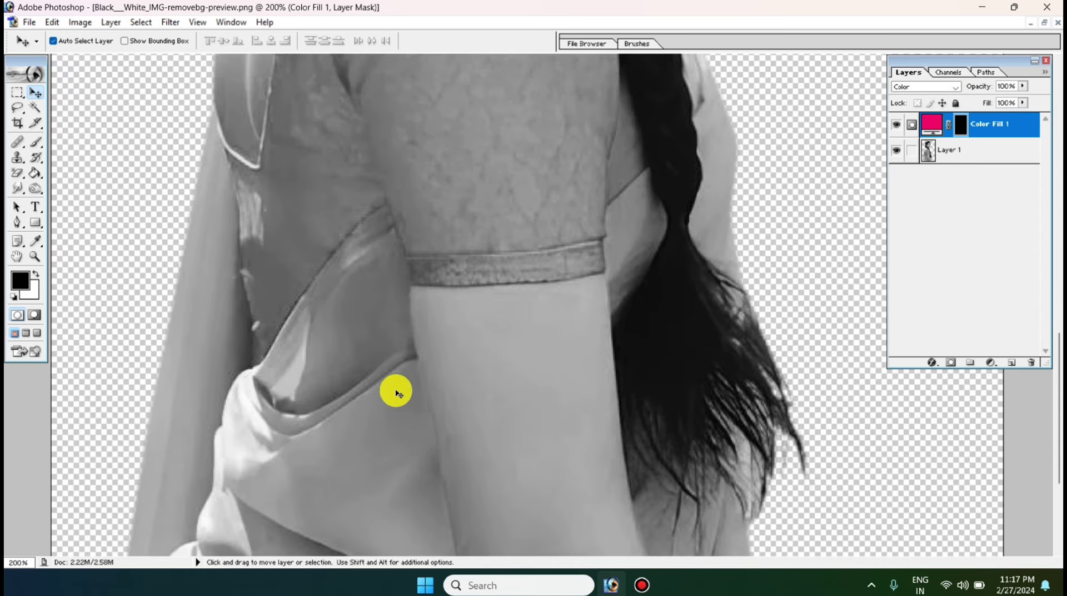
left_click(443, 396, "alt")
left_click(458, 403, "alt")
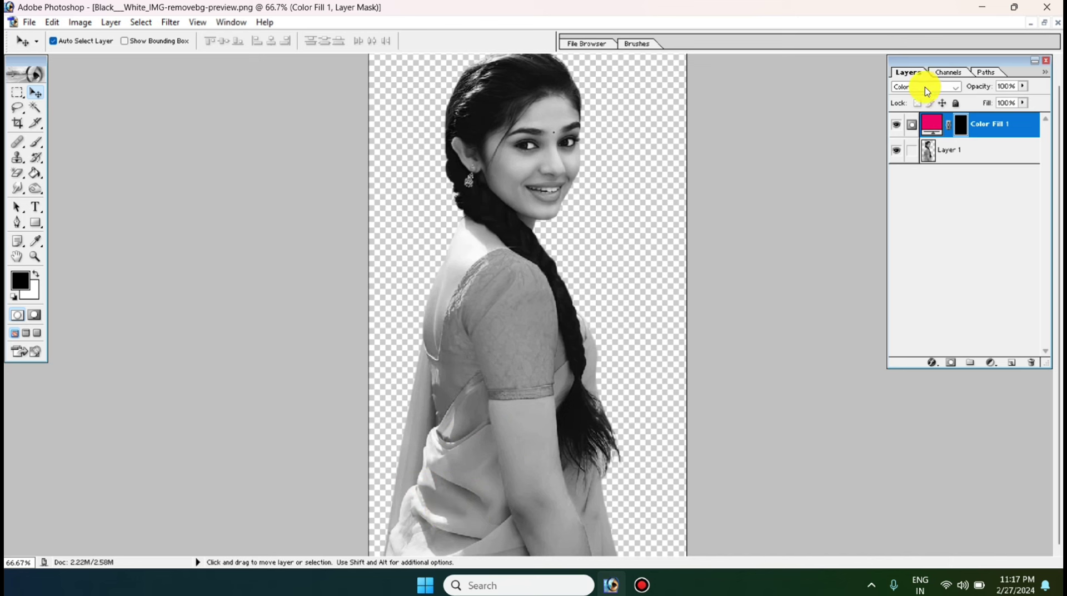
left_click(36, 145)
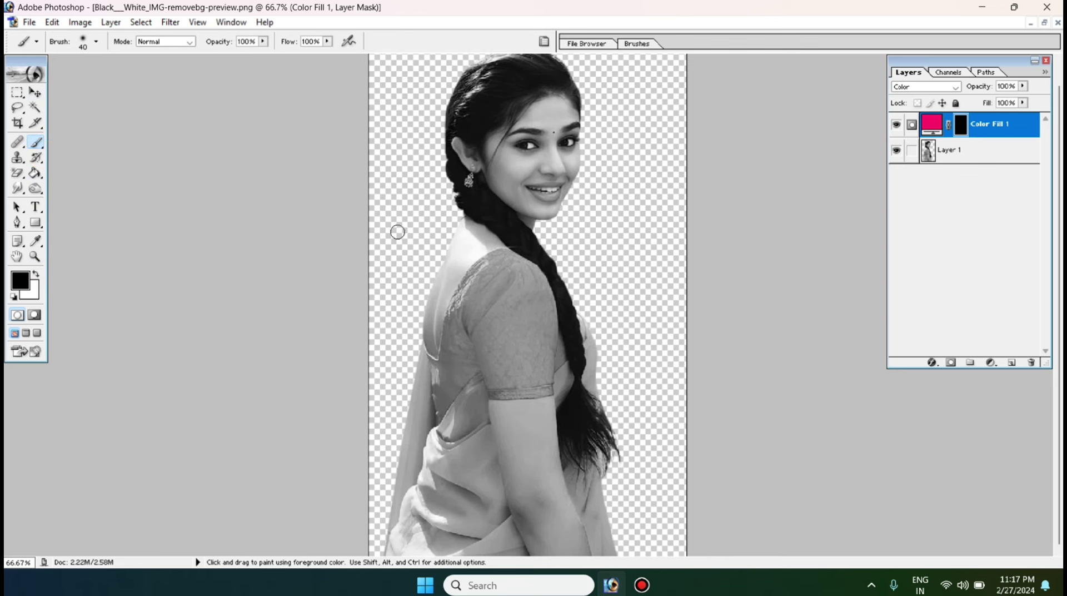
Choose a larger soft brush and set the foreground painting colour to white
right_click(438, 275)
scroll(519, 393, "up", 2)
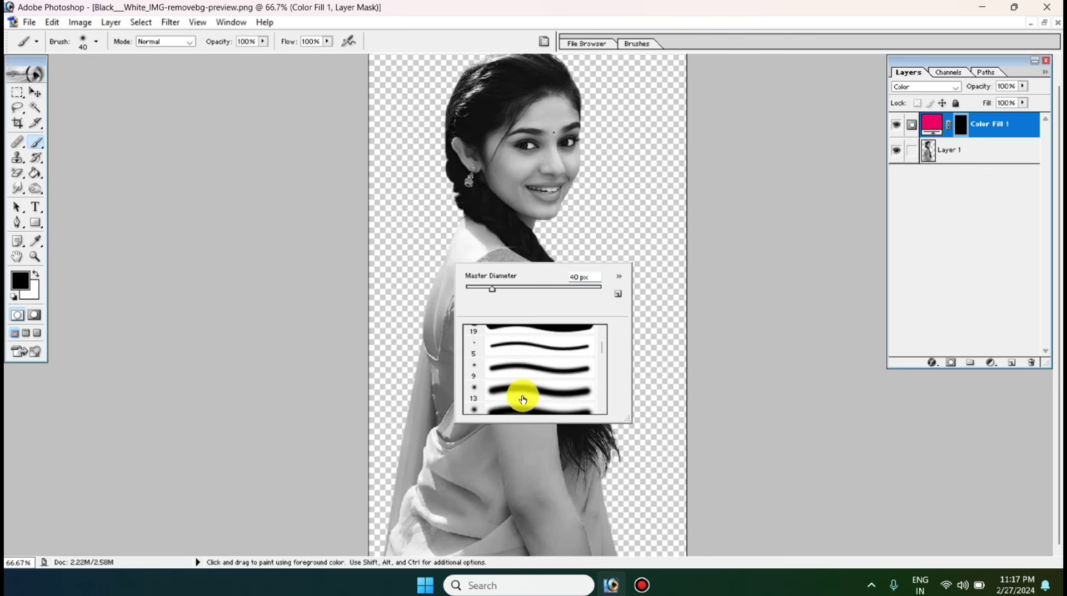
scroll(519, 393, "up", 2)
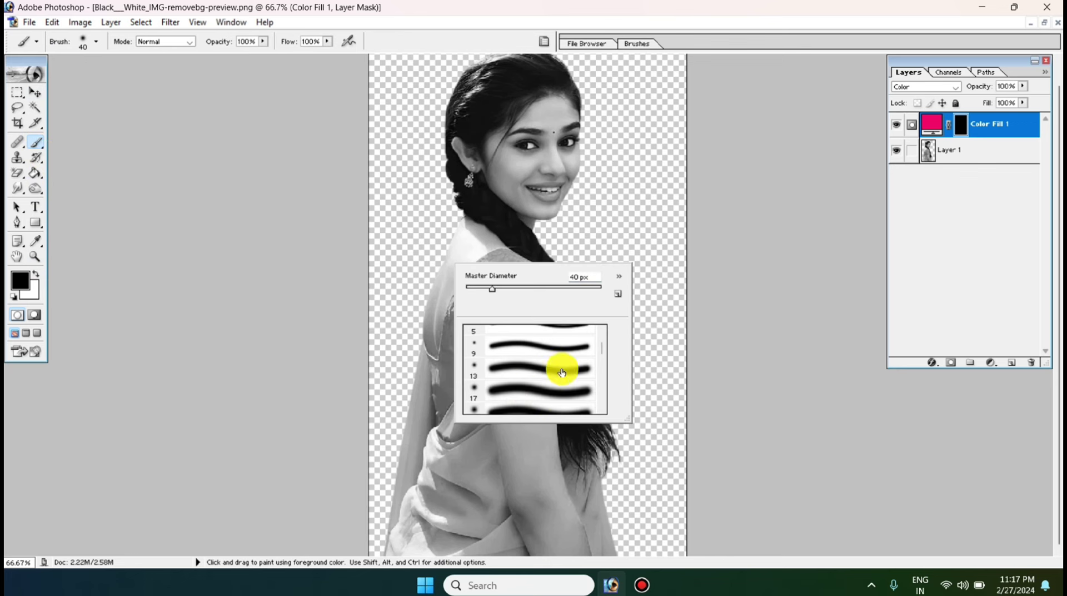
double_click(517, 366)
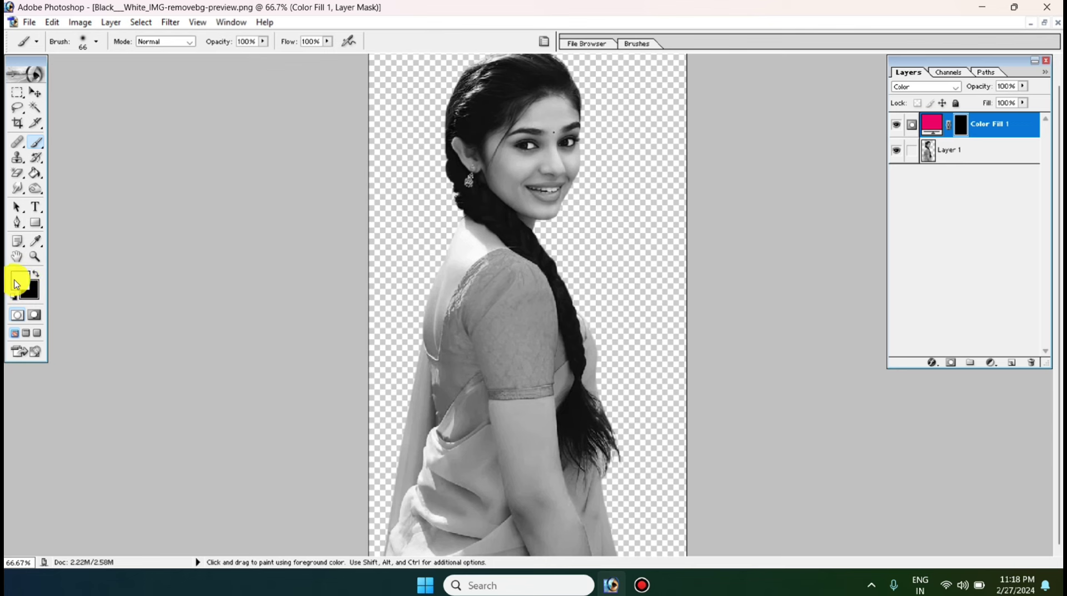
left_click(20, 283)
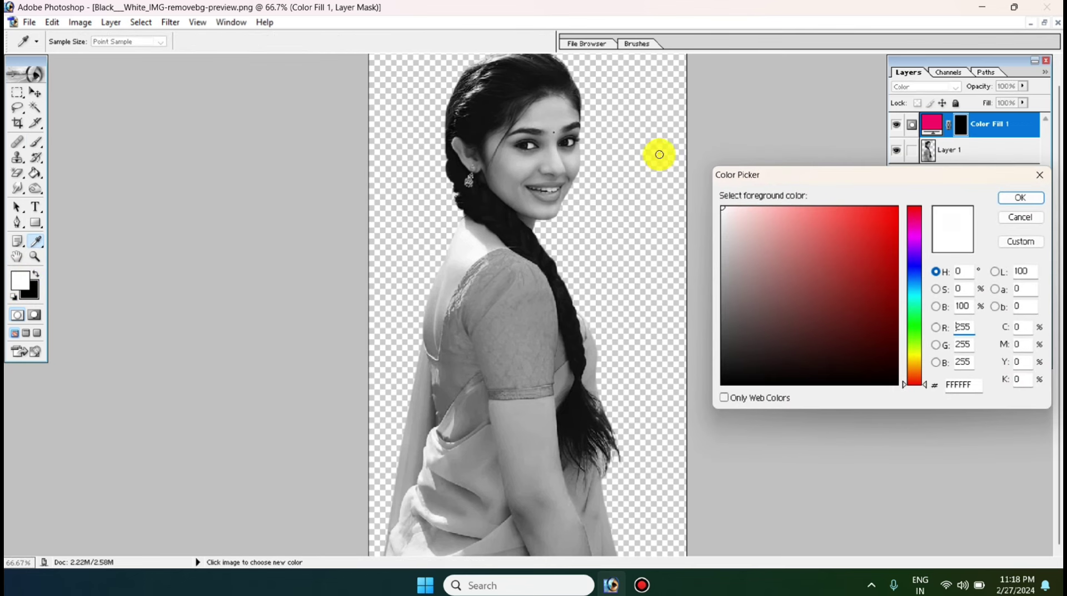
left_click(1025, 198)
key("b")
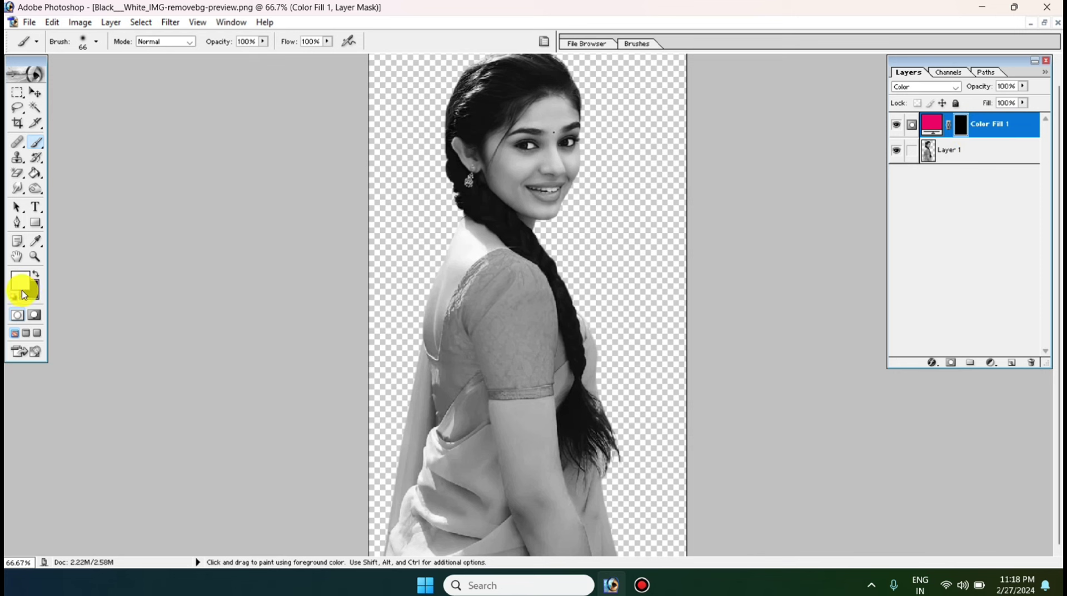
Set the soft brush to 61 px and zoom to 100% on the saree
right_click(509, 307)
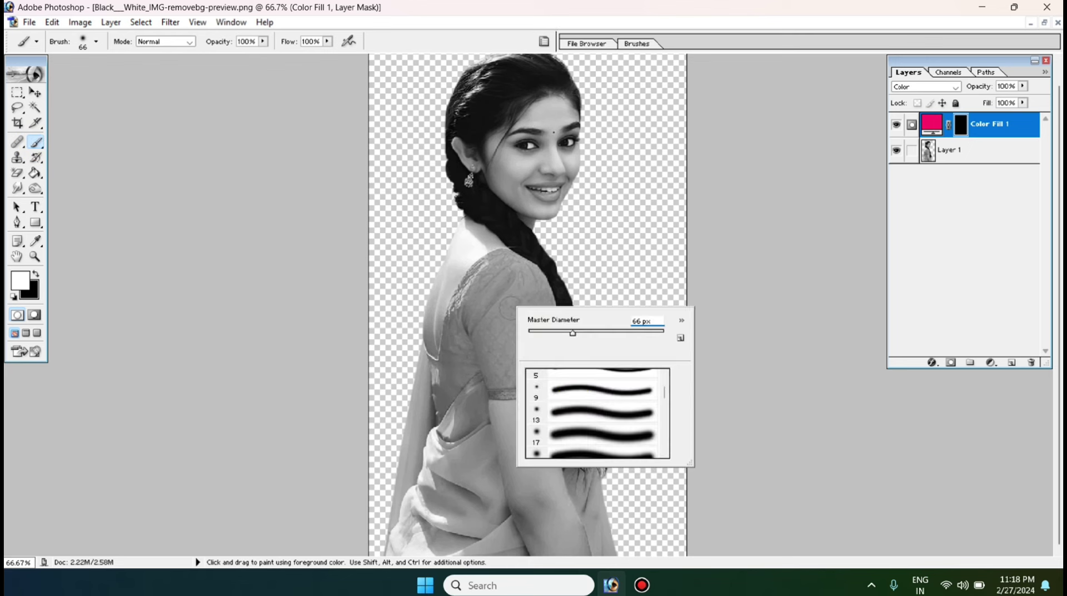
scroll(556, 417, "down", 1)
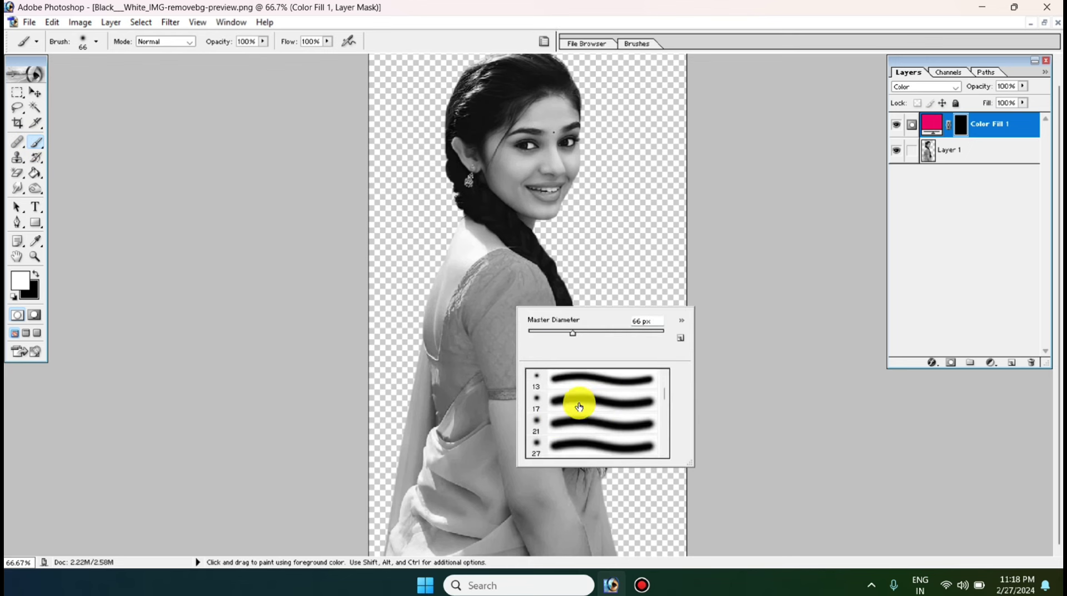
left_click(578, 404)
left_click_drag(539, 332, 567, 333)
key("Return")
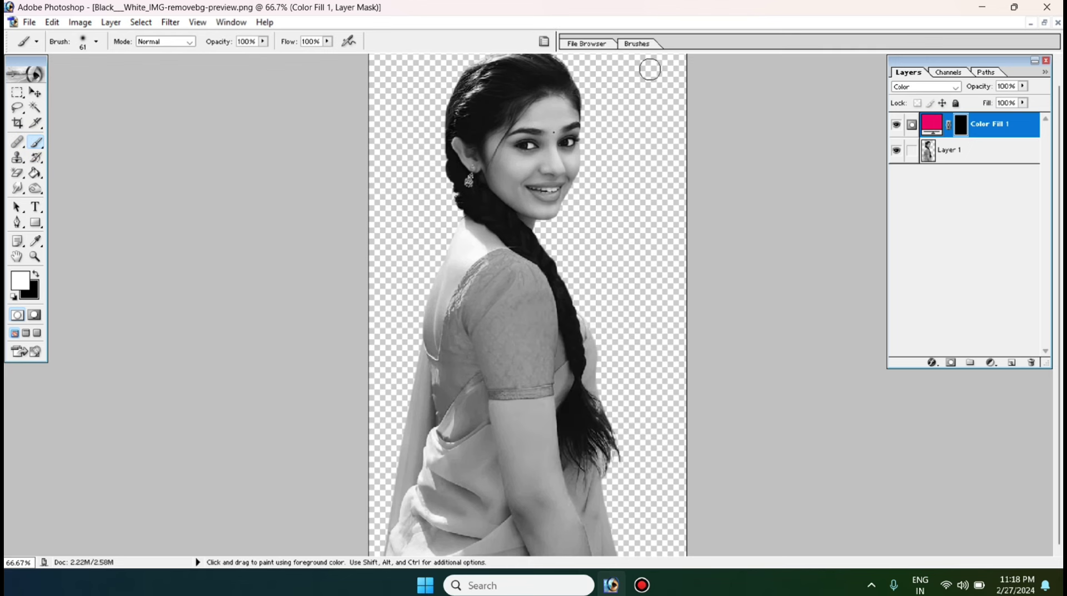
double_click(258, 44)
key("ctrl+space")
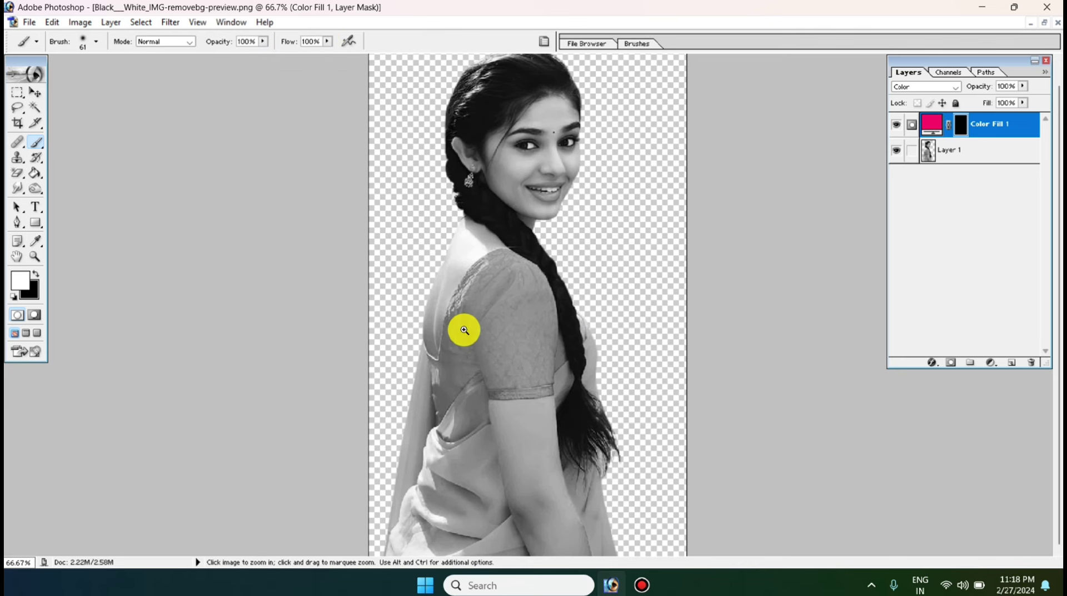
left_click(465, 331)
Brush pink along the saree's left edge, then undo the stray stroke
scroll(445, 389, "down", 3)
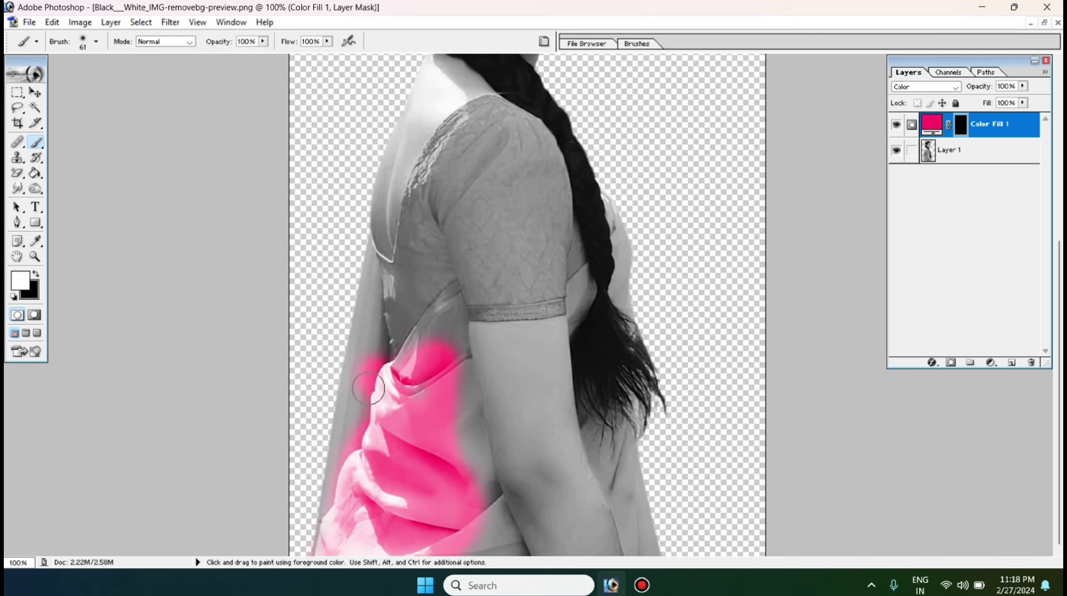
mouse_move(308, 312)
left_mouse_down()
mouse_move(305, 478)
mouse_move(288, 517)
mouse_move(325, 474)
left_mouse_up()
key("ctrl+z")
Load Layer 1's outline as a selection and paint pink up the drape toward the shoulder
left_click(955, 155, "ctrl")
key("ctrl+0")
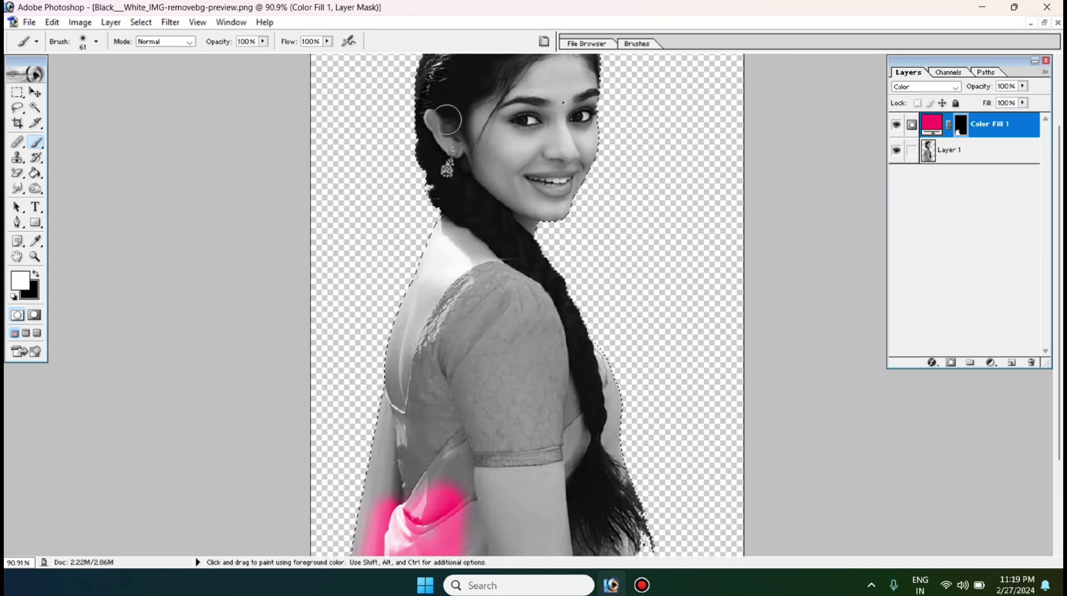
scroll(402, 351, "down", 2)
scroll(389, 347, "down", 1)
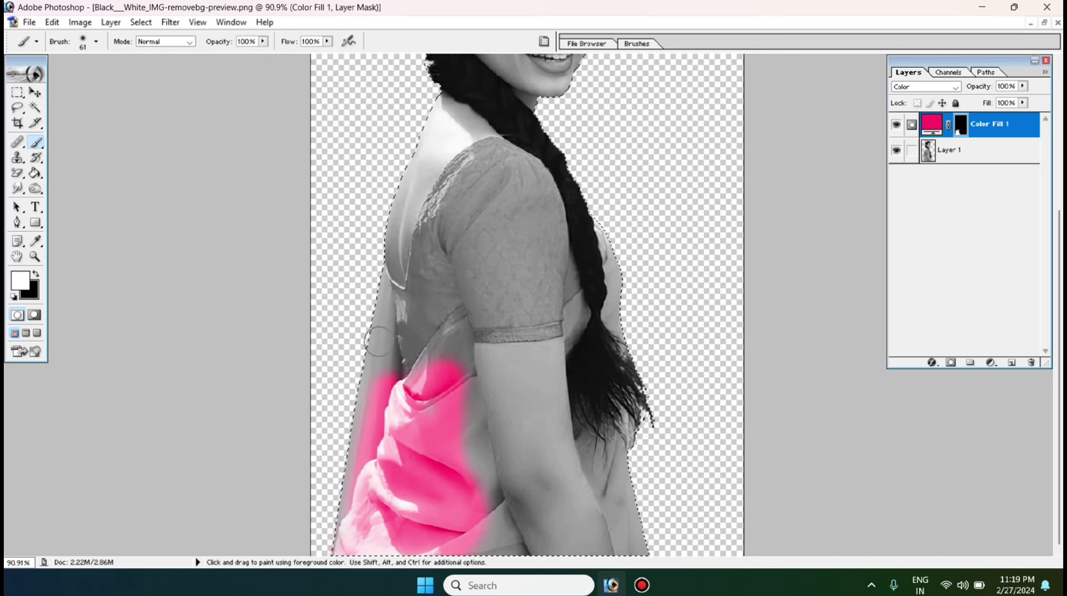
left_click_drag(338, 526, 362, 427)
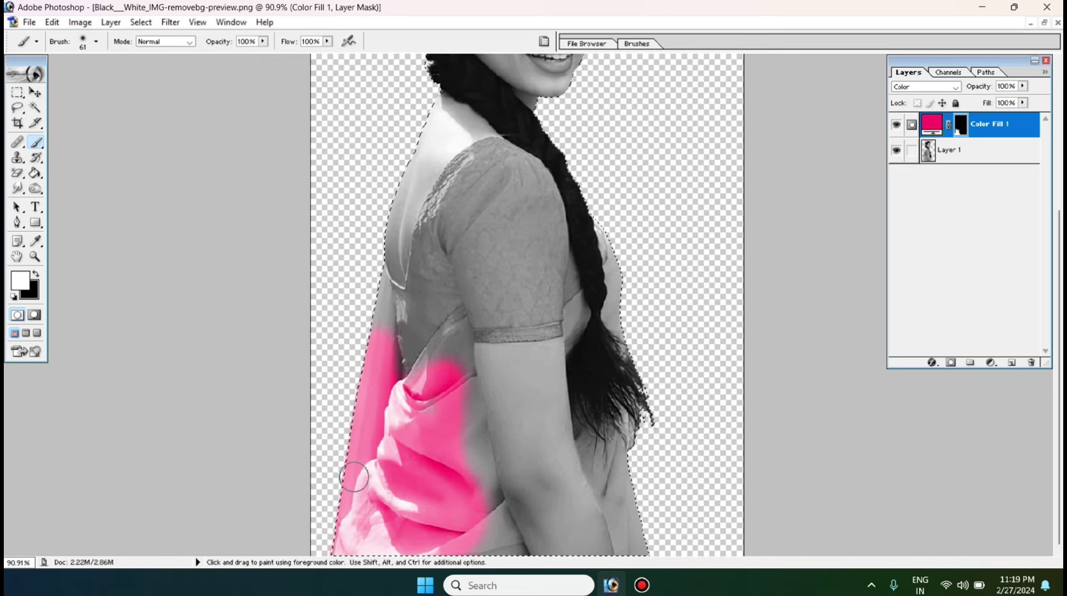
left_click_drag(354, 476, 319, 374)
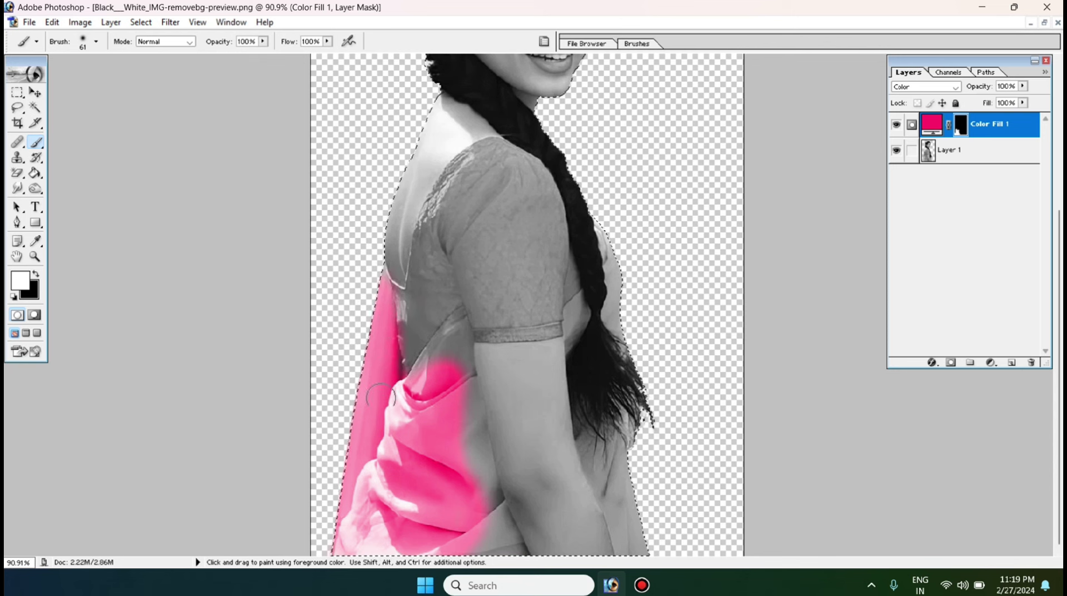
Zoom to 200%, use a 20 px white brush, and reselect Color Fill 1's mask
key("alt+bracketleft")
key("ctrl+plus")
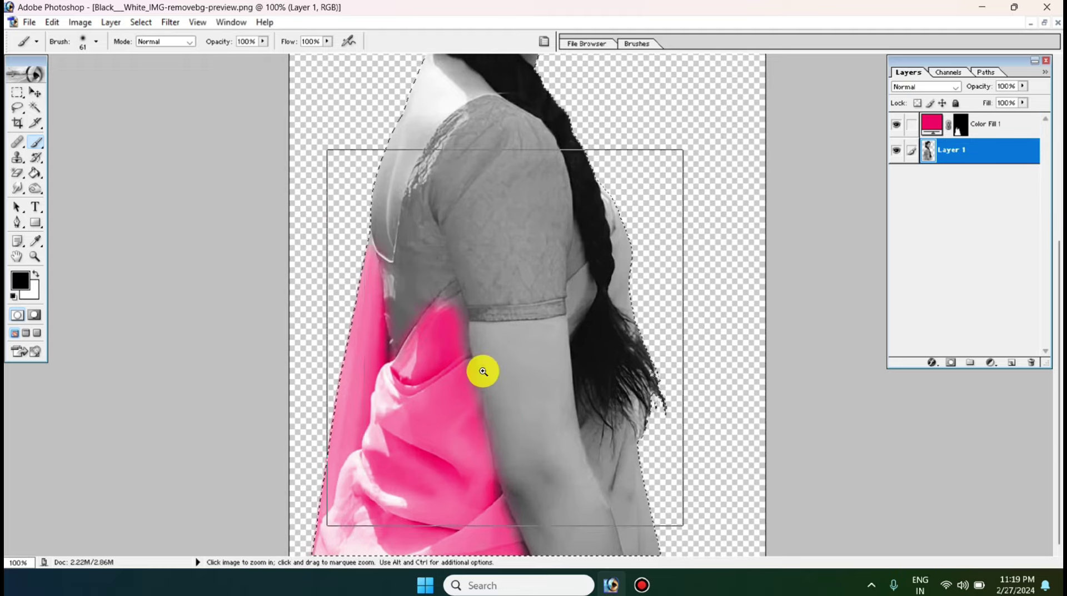
key("ctrl+plus")
key("bracketleft")
key("bracketleft")
key("bracketleft")
left_click(37, 274)
left_click(37, 274)
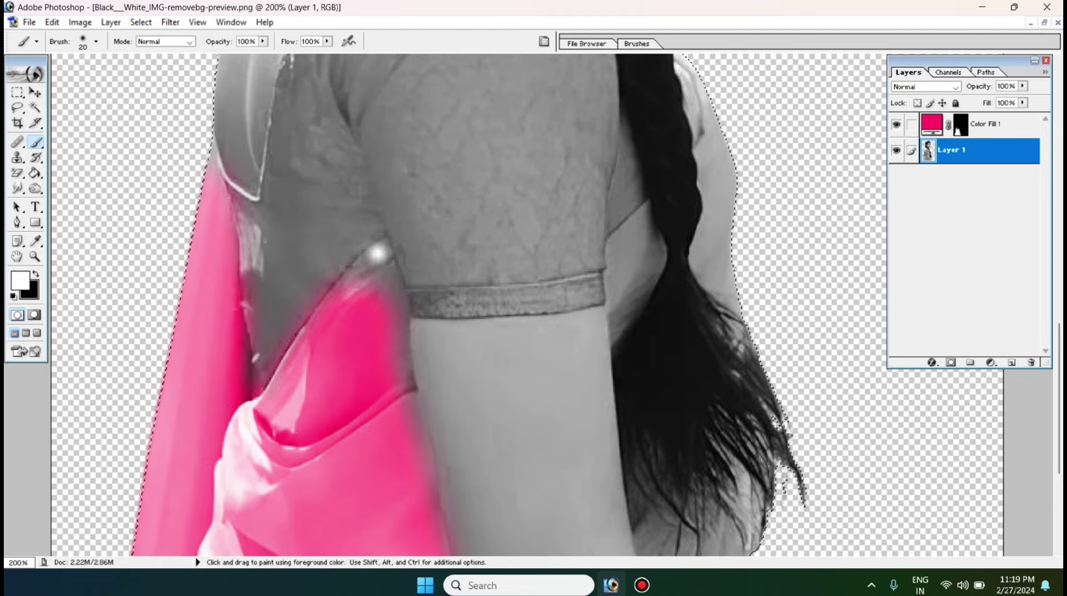
left_click(995, 123)
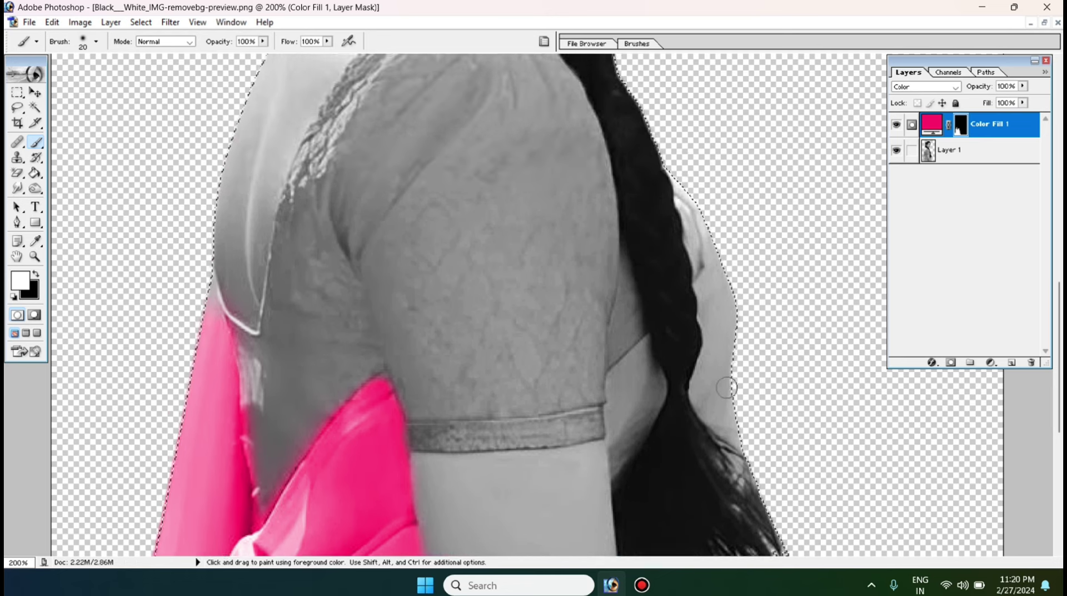
Paint pink over the saree beside the braid and along the arm's edge
scroll(649, 248, "down", 1)
left_click_drag(662, 197, 649, 248)
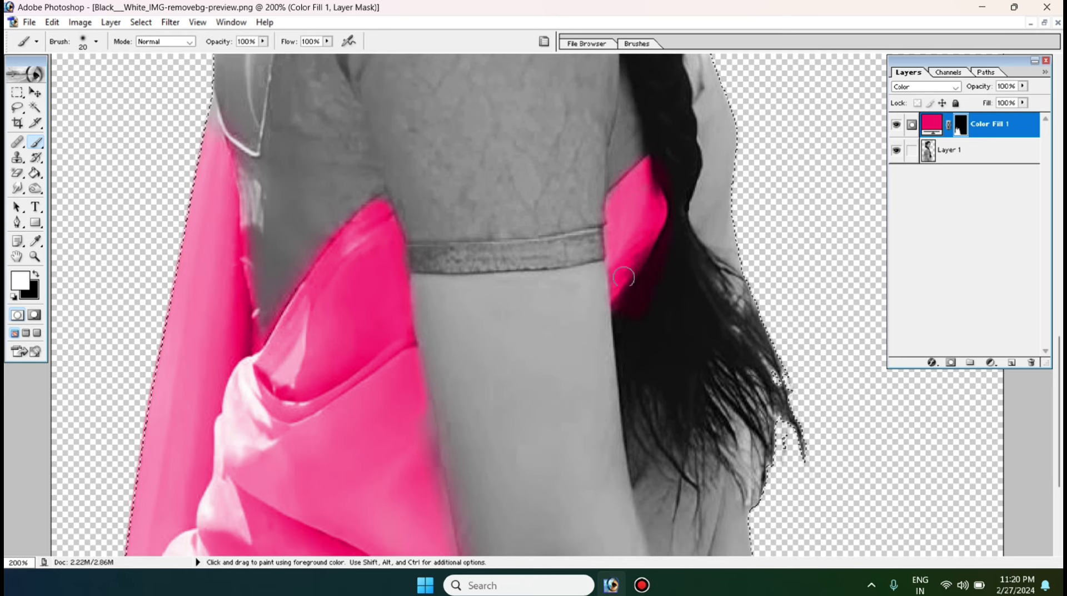
scroll(624, 277, "down", 4)
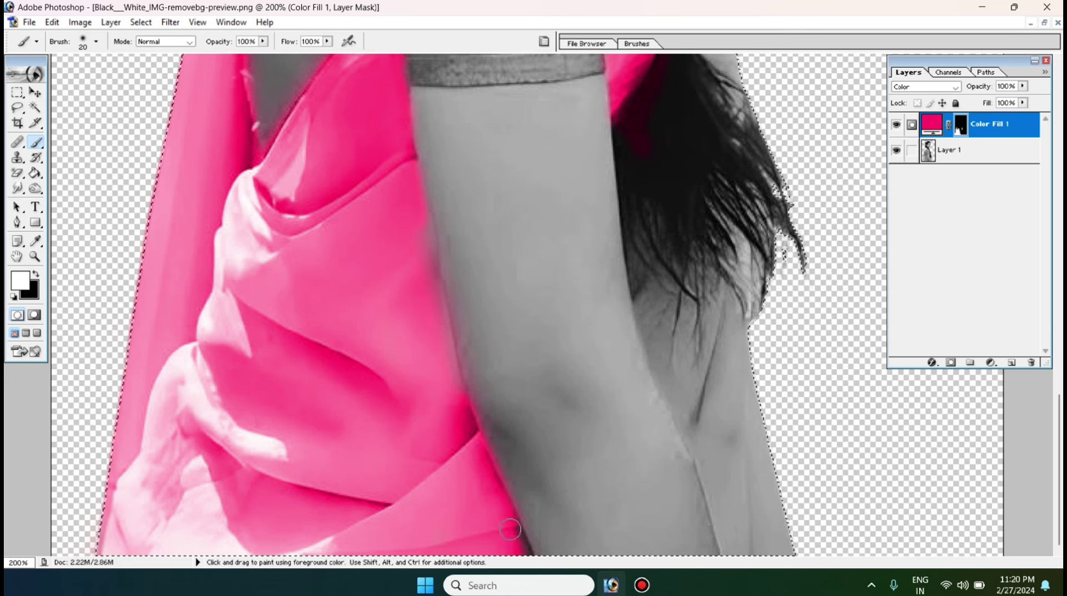
left_click_drag(660, 253, 685, 371)
scroll(651, 507, "up", 7)
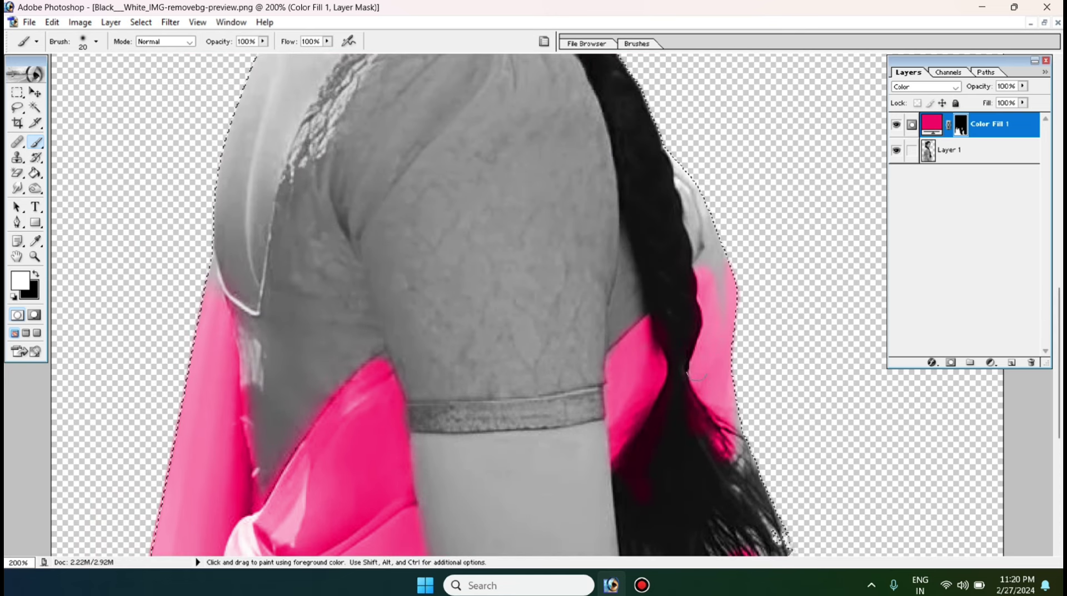
scroll(652, 507, "down", 2)
scroll(652, 507, "up", 1)
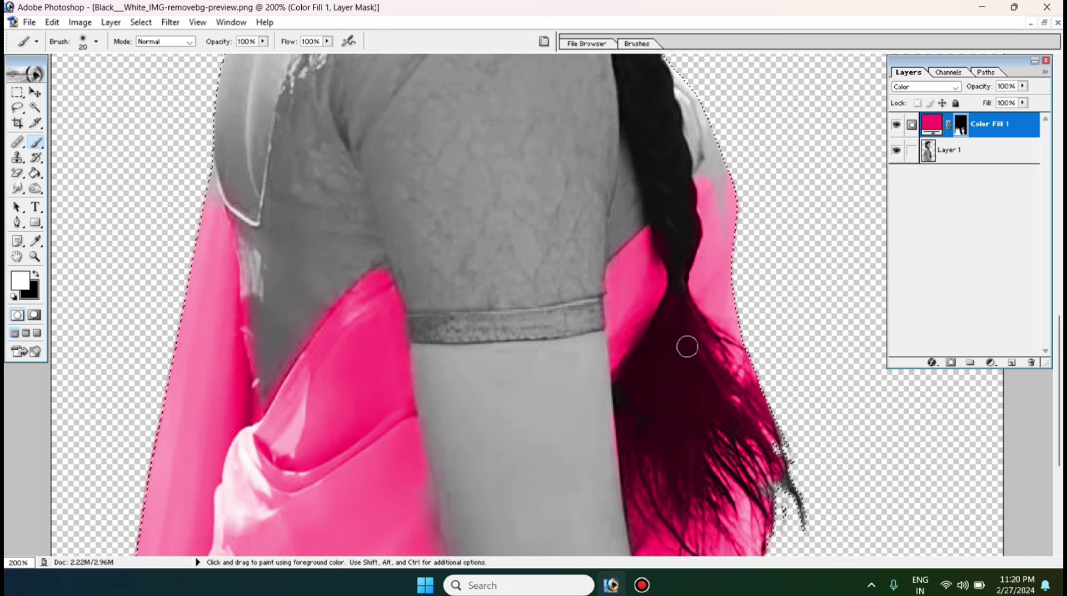
scroll(622, 373, "up", 3)
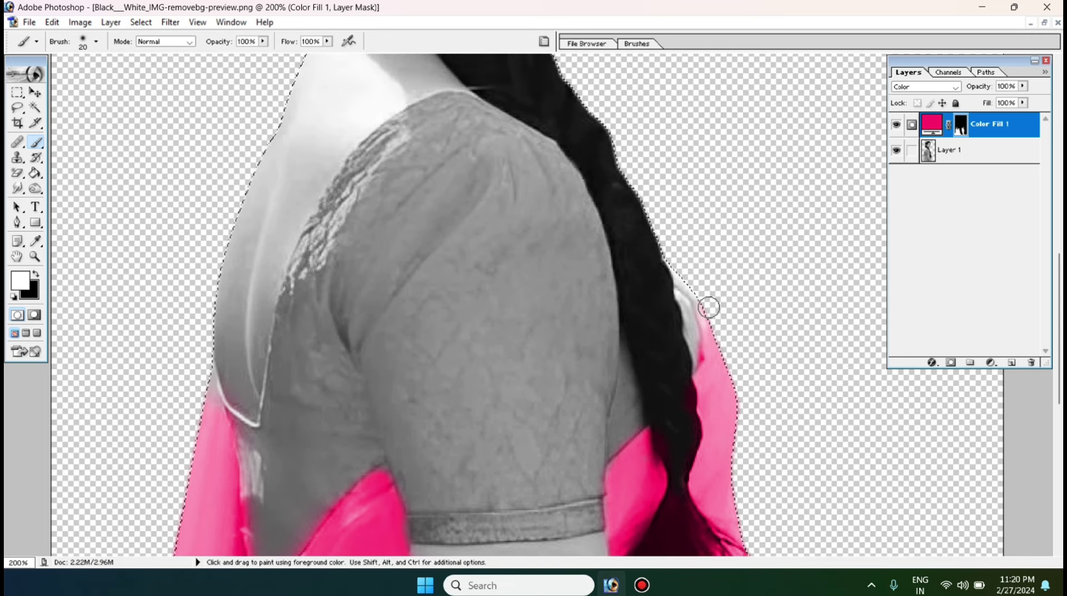
scroll(733, 463, "down", 2)
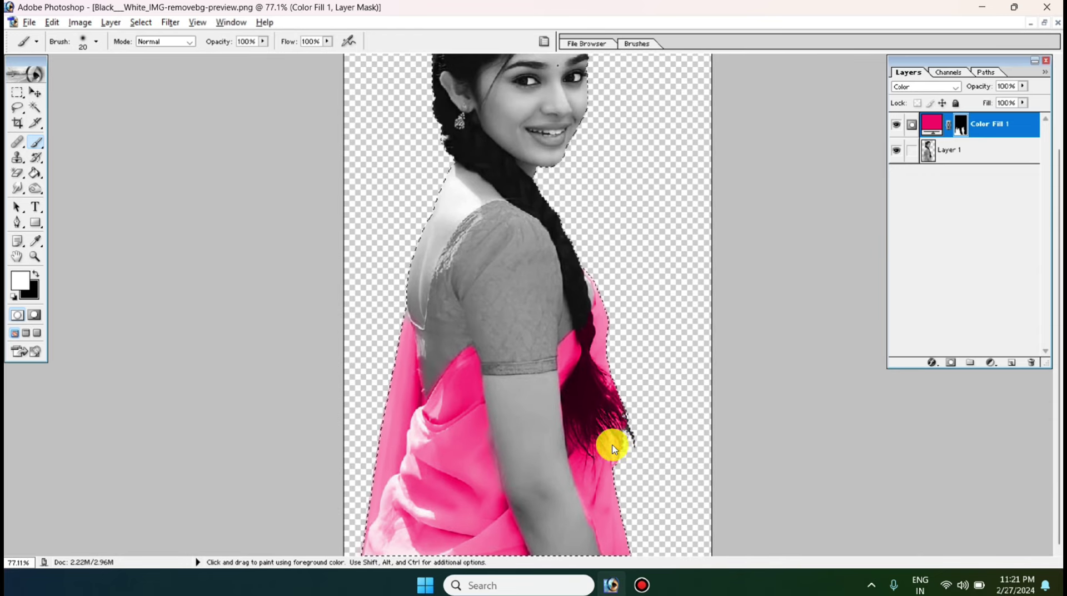
scroll(481, 282, "up", 3)
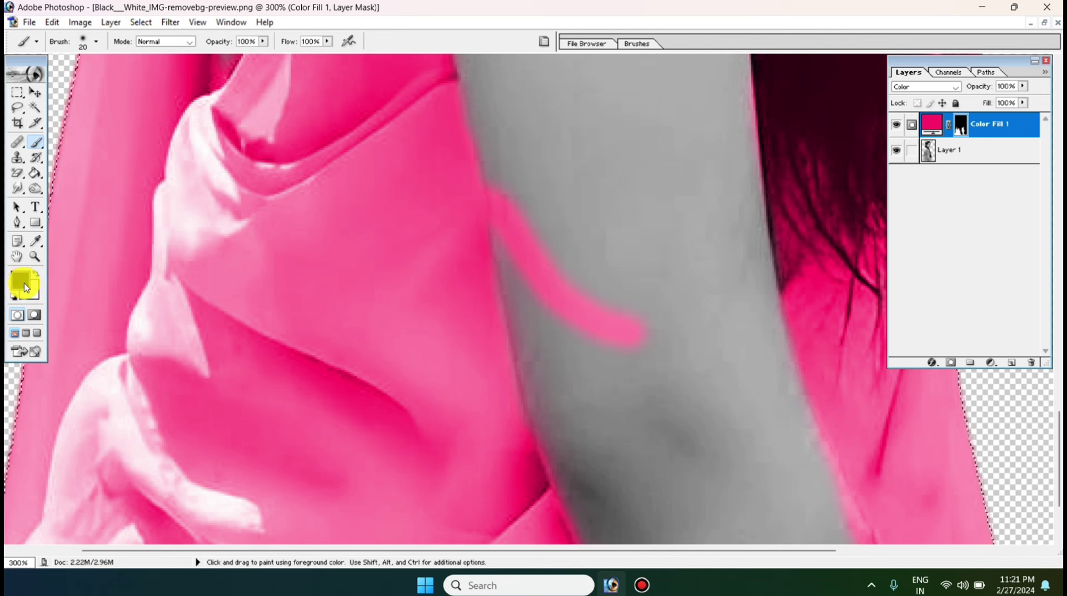
Set black as the painting colour with the brush on Color Fill 1's mask
left_click(23, 284)
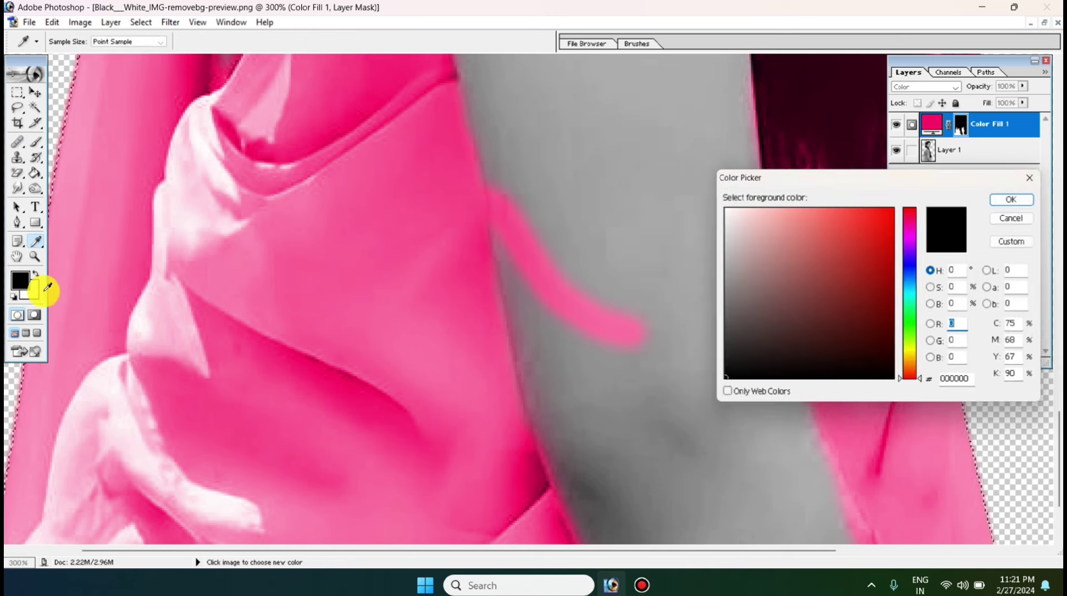
left_click(1026, 199)
key("b")
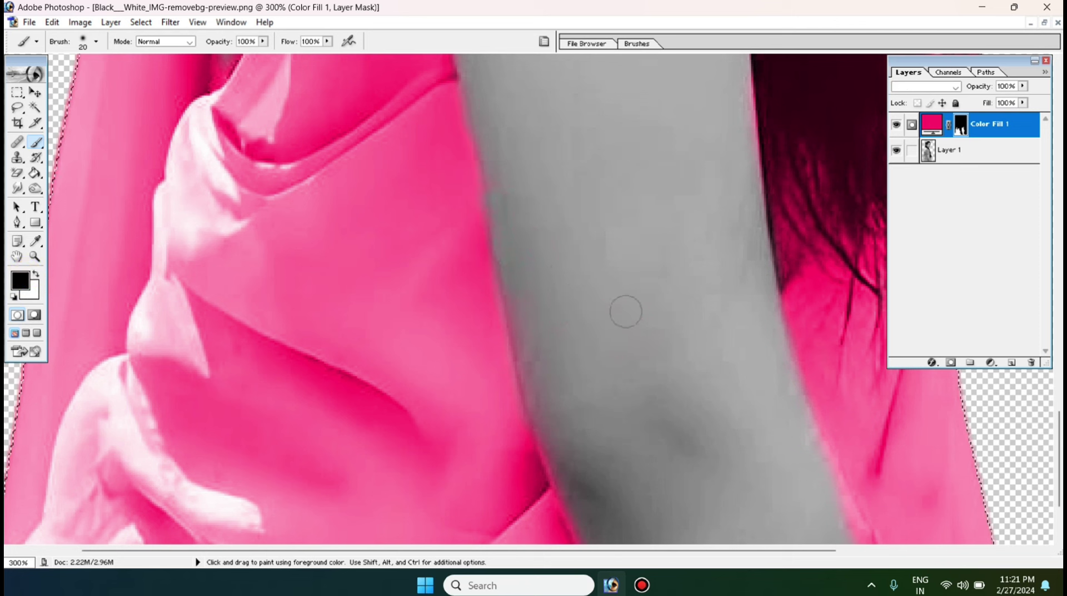
left_click(953, 139)
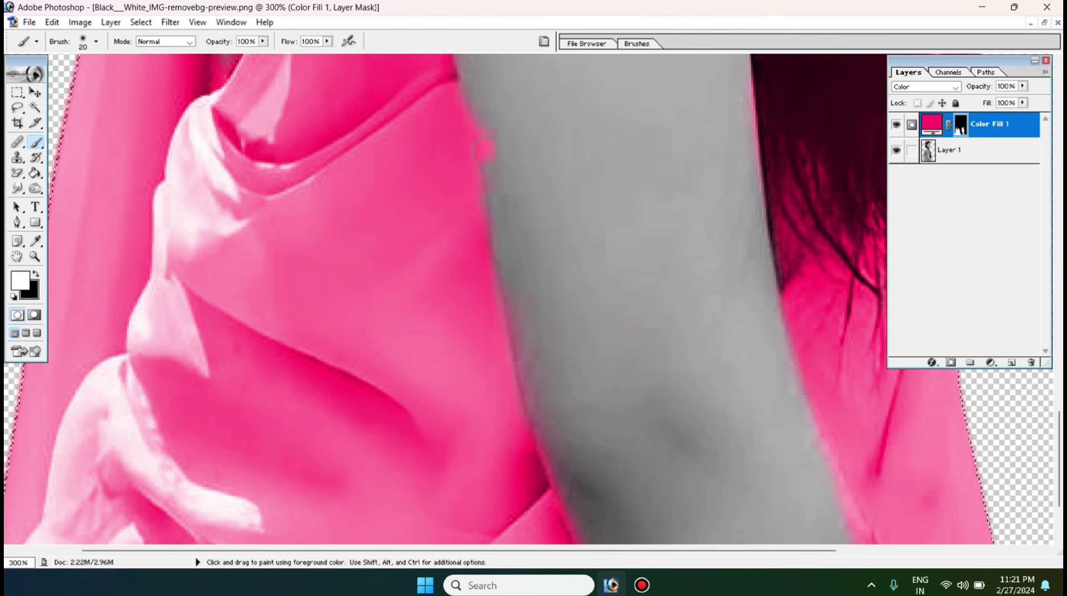
Undo the stray pink stroke on the arm, swap colours, zoom out and deselect
key("ctrl+z")
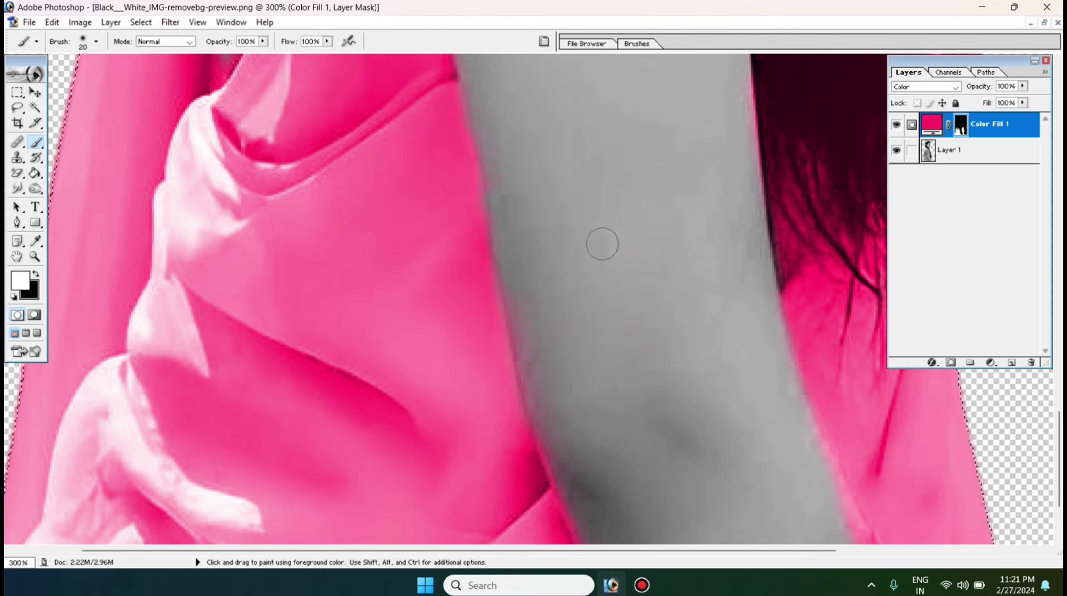
key("x")
key("ctrl+0")
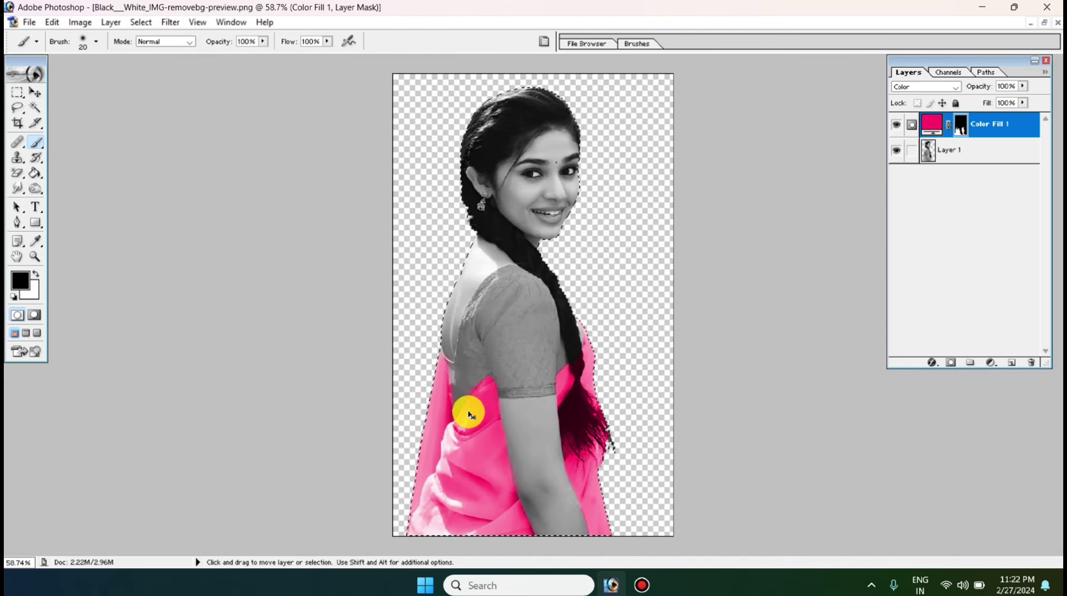
key("ctrl+d")
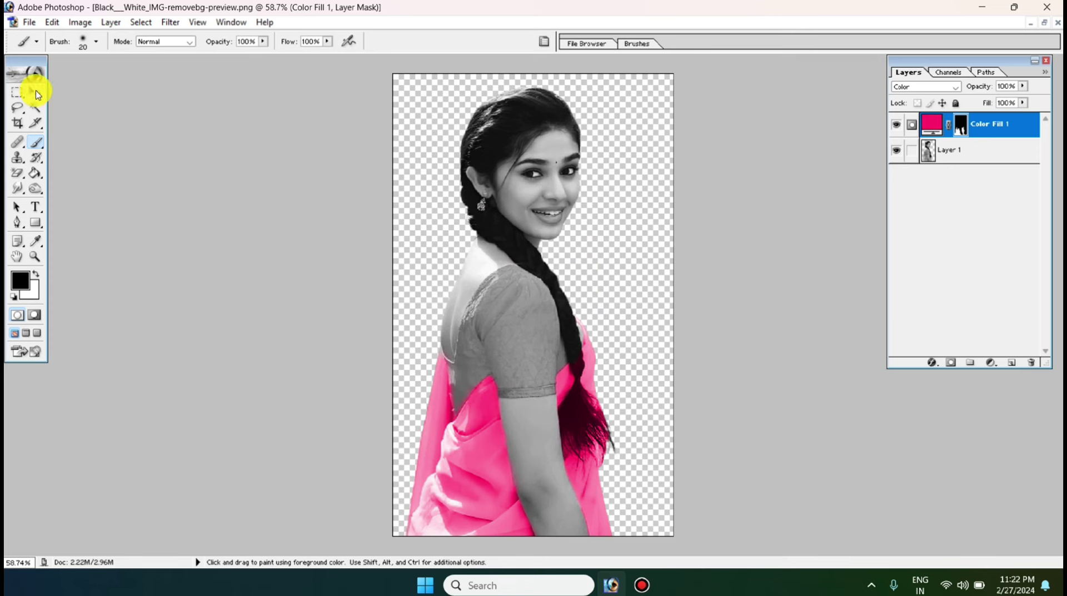
Zoom in on the blouse sleeve and add a Solid Color fill layer, Color Fill 2
left_click(36, 93)
key("ctrl+space")
left_click(510, 350)
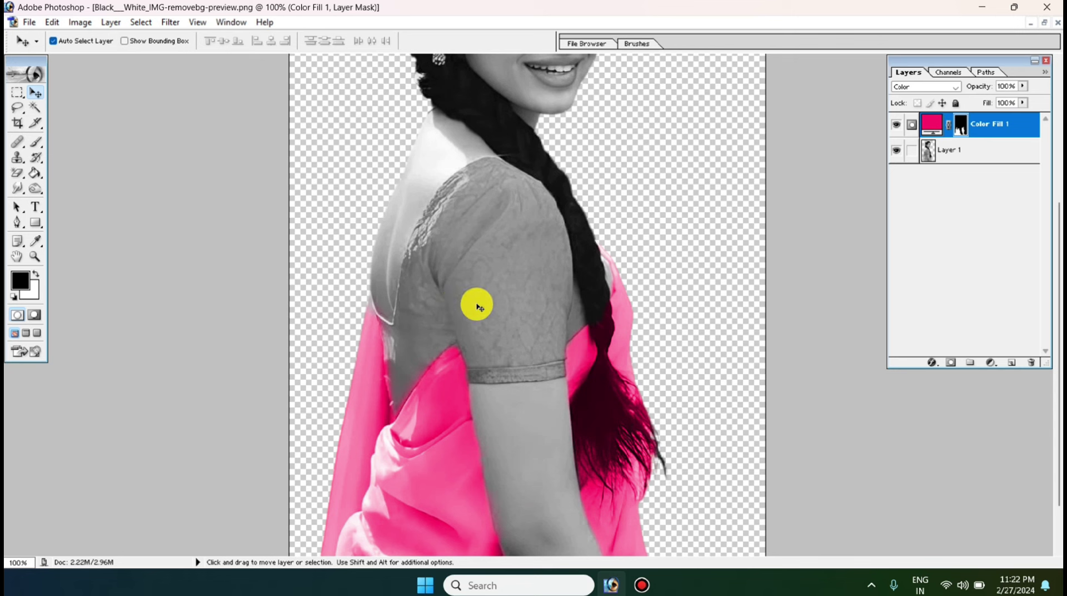
left_click(991, 363)
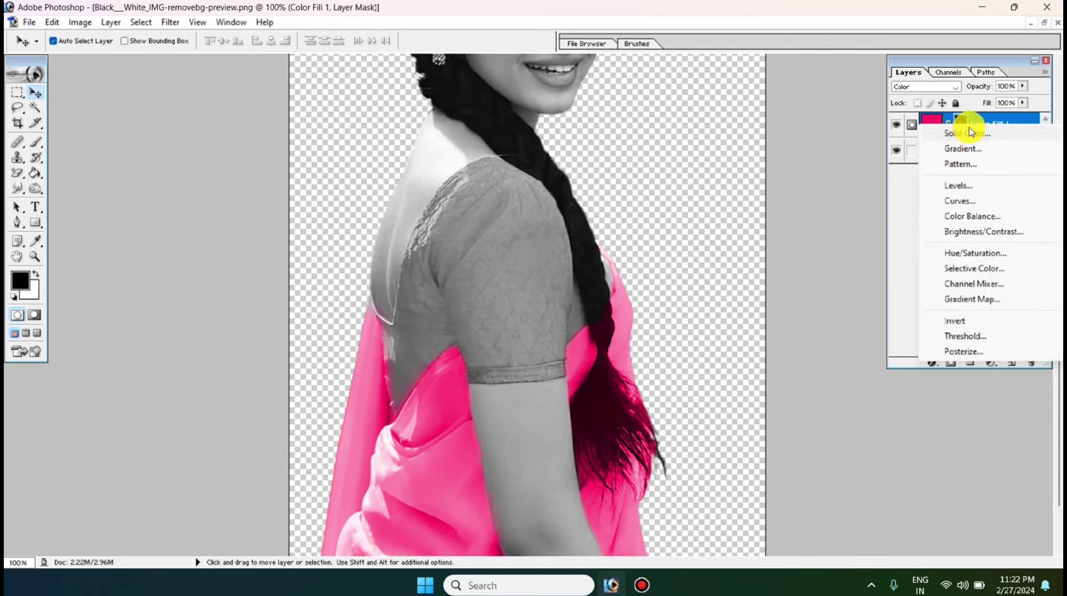
left_click(979, 136)
mouse_move(883, 178)
left_mouse_down()
mouse_move(872, 209)
mouse_move(848, 197)
left_mouse_up()
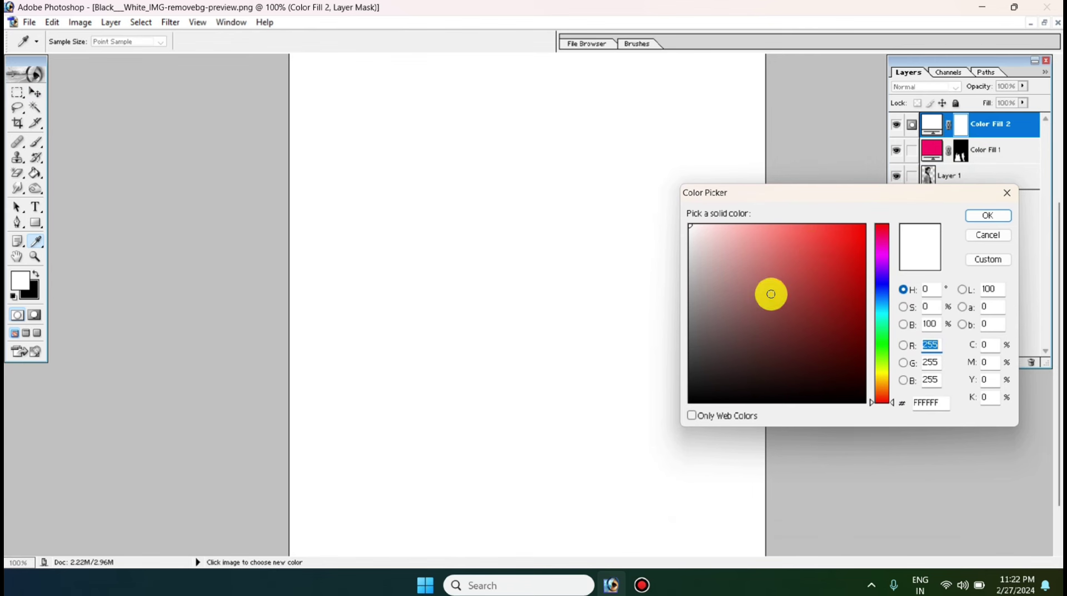
Set Color Fill 2's colour to yellow FFE400
left_click(864, 225)
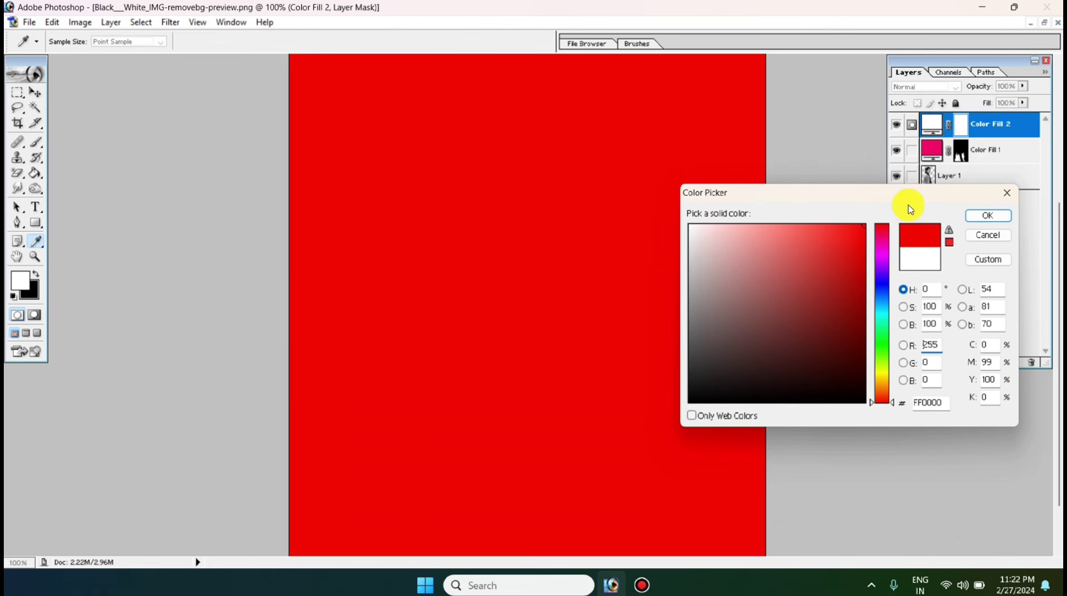
left_click(882, 369)
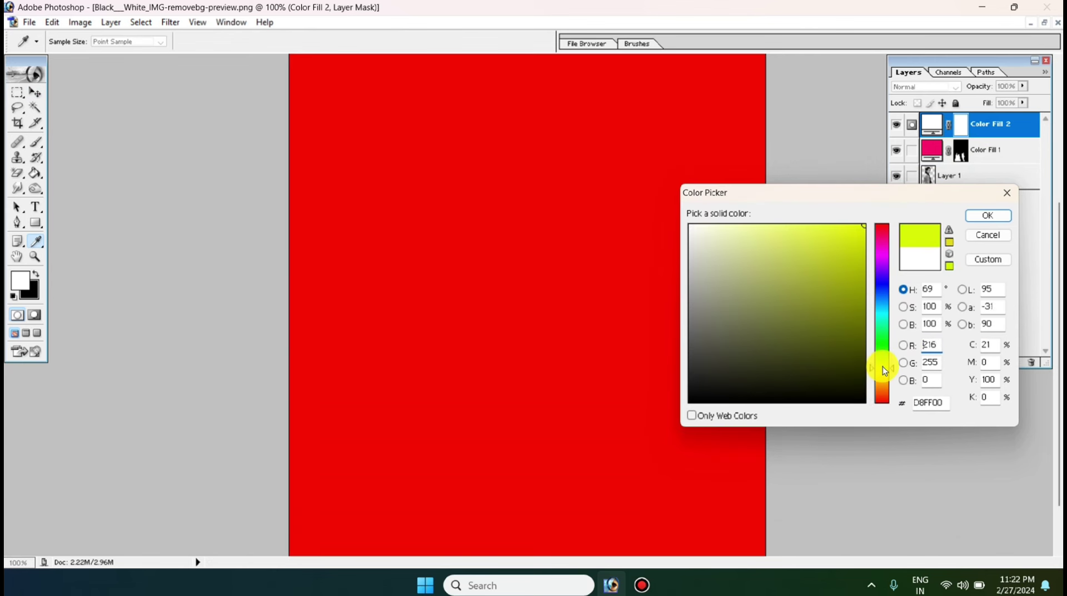
left_click_drag(885, 370, 884, 376)
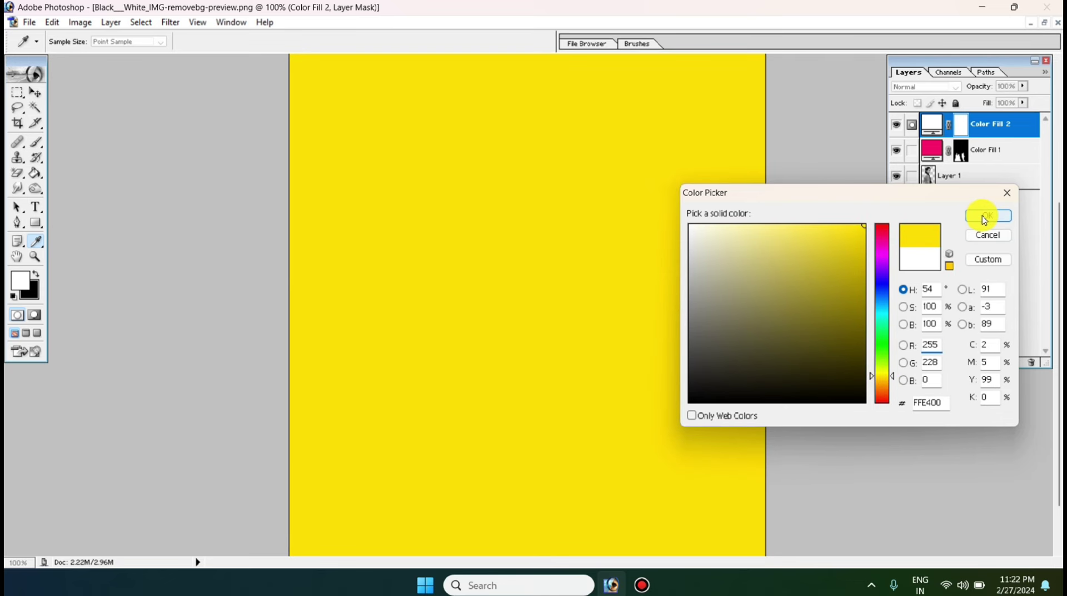
left_click(984, 217)
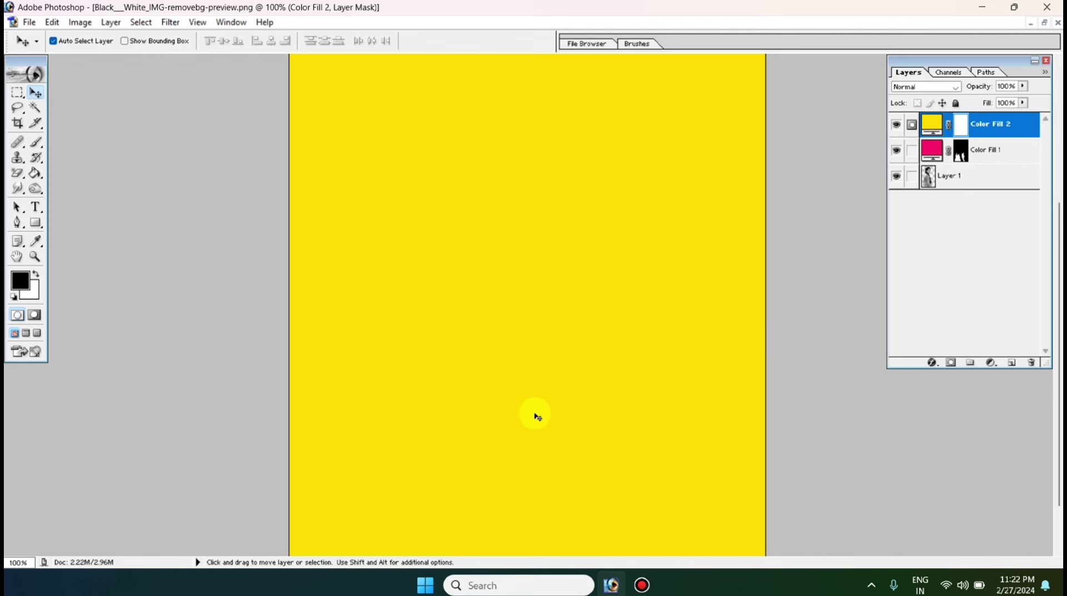
Invert Color Fill 2's mask to hide it and set its blend mode to Color
key("ctrl+i")
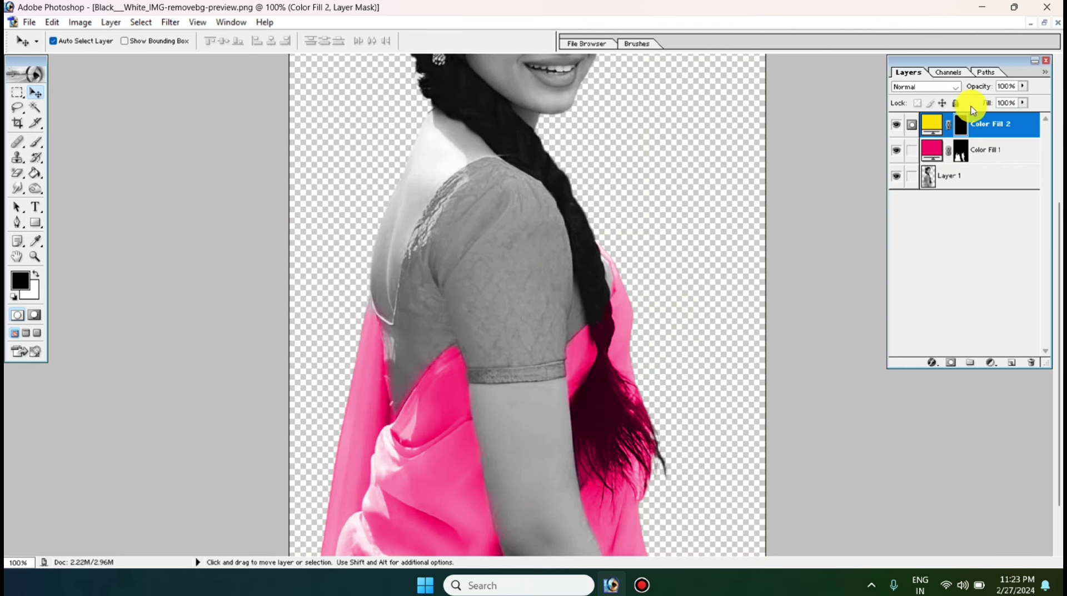
left_click(960, 86)
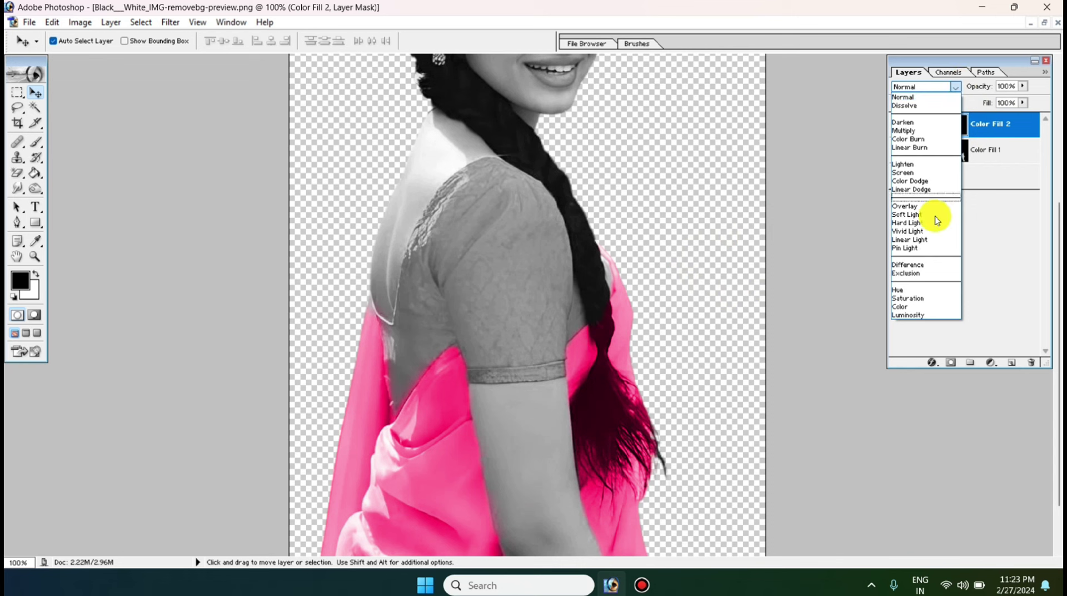
left_click(927, 307)
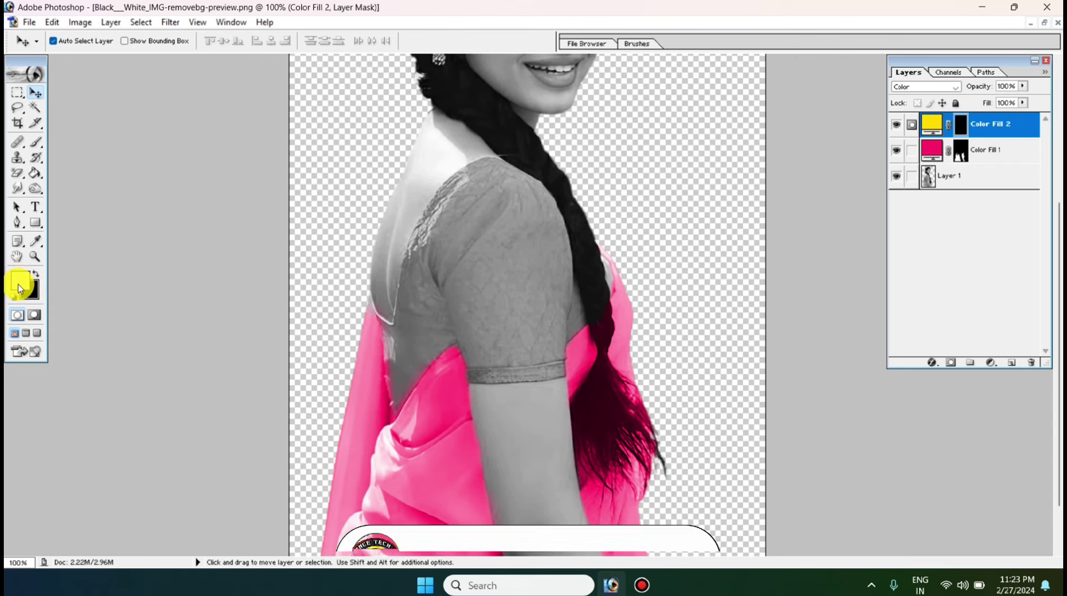
left_click(37, 143)
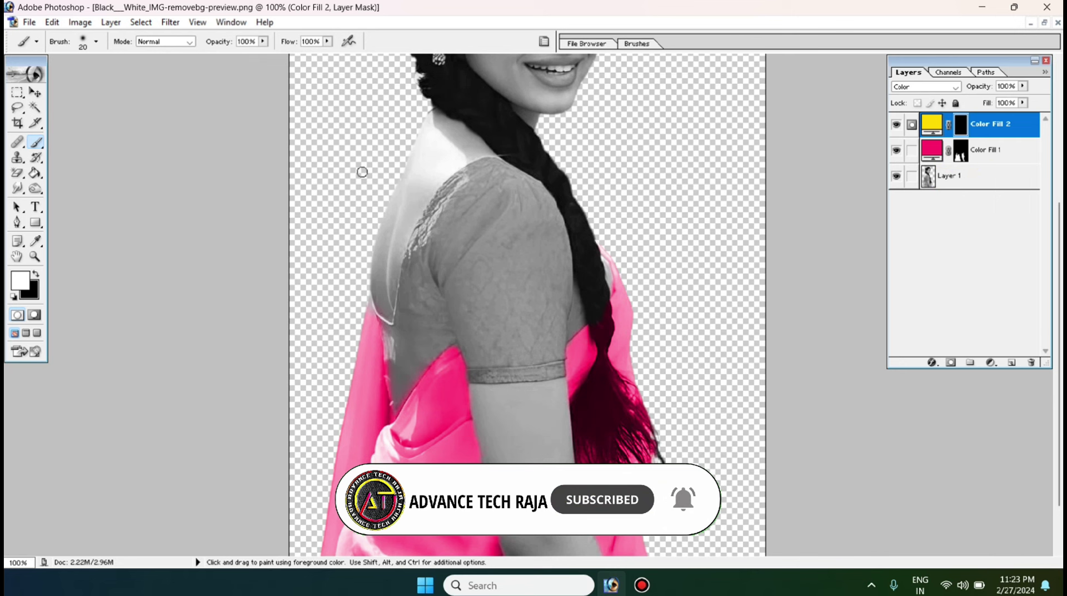
Load the woman's outline from Layer 1 and paint yellow over the upper sleeve and shoulder
left_click(952, 179)
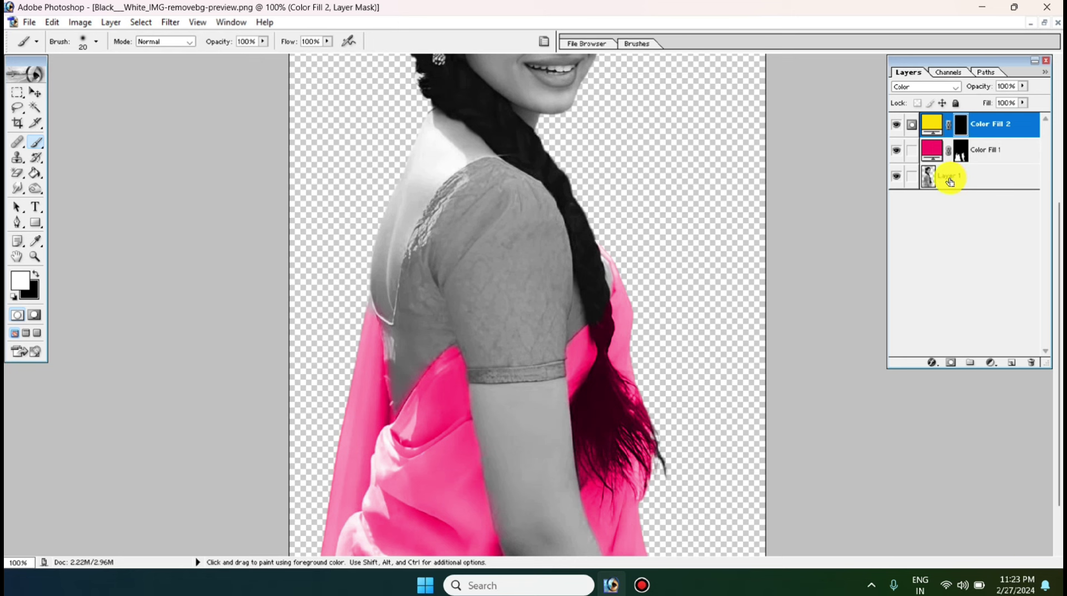
left_click(970, 181, "ctrl")
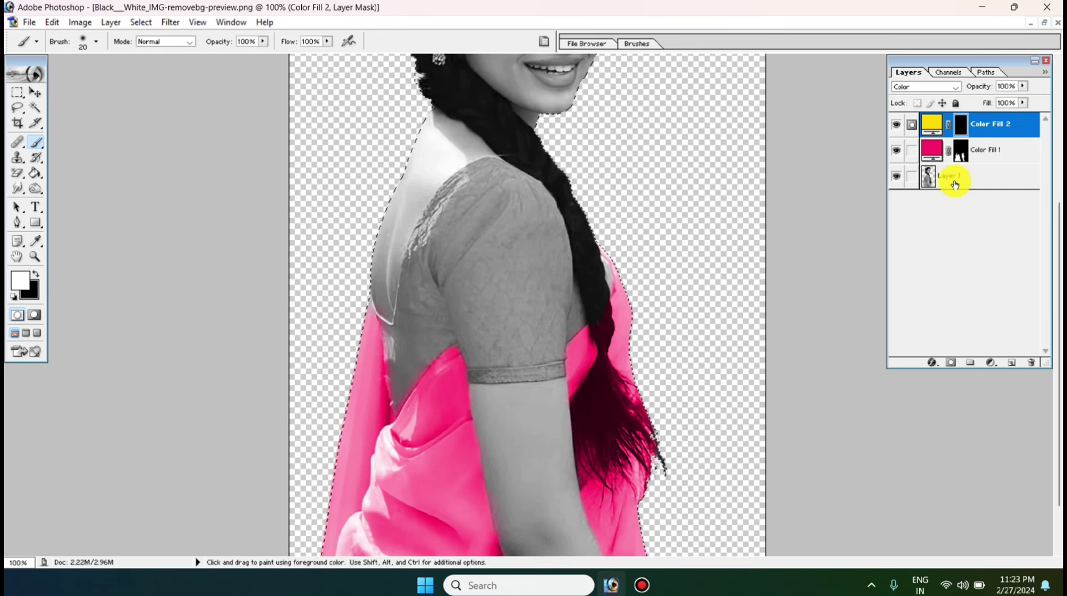
scroll(552, 231, "up", 2)
scroll(552, 231, "up", 1)
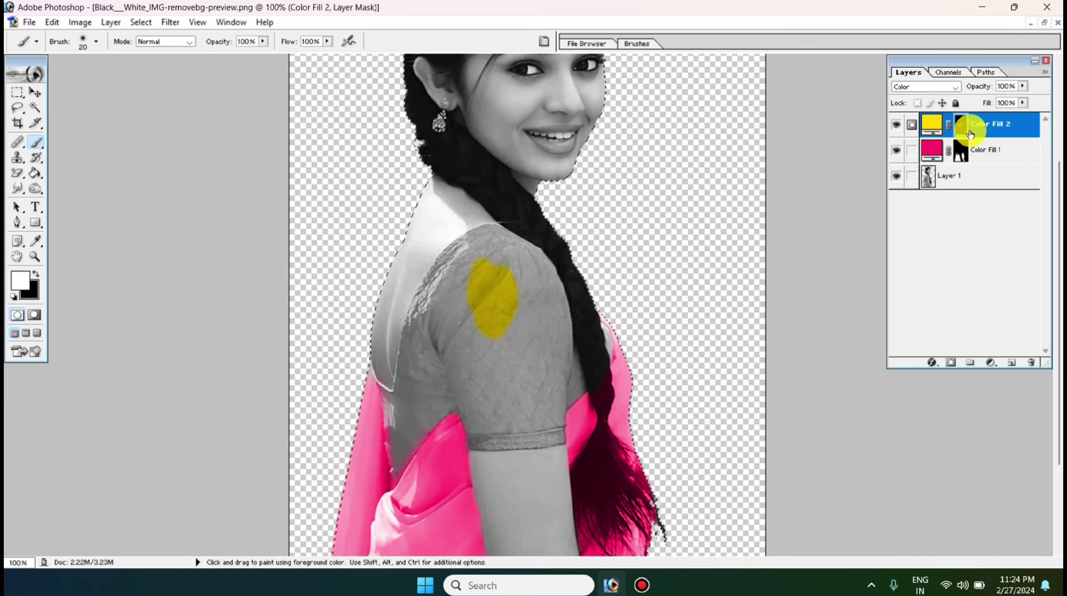
left_click_drag(484, 254, 476, 280)
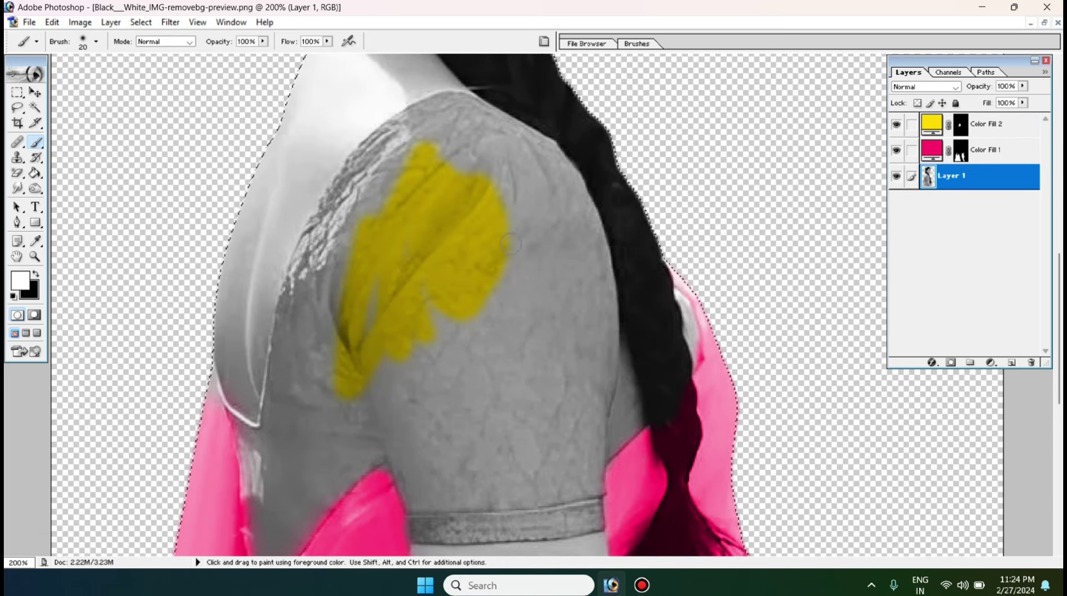
left_click_drag(523, 192, 525, 297)
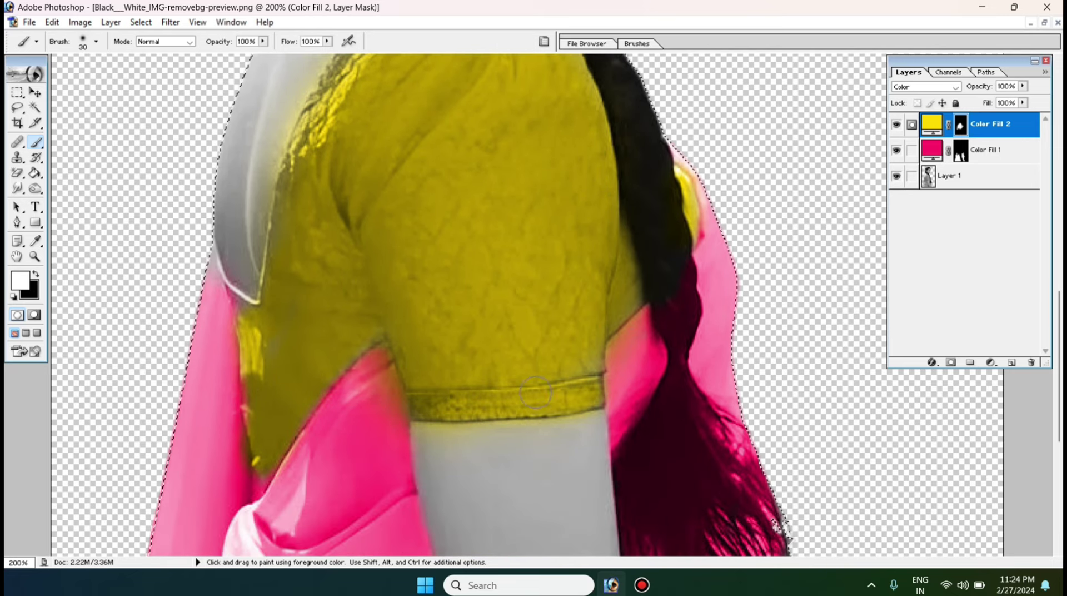
Clean yellow overspill with black and zoom out to fit the whole figure
scroll(536, 393, "up", 5)
scroll(250, 440, "down", 3)
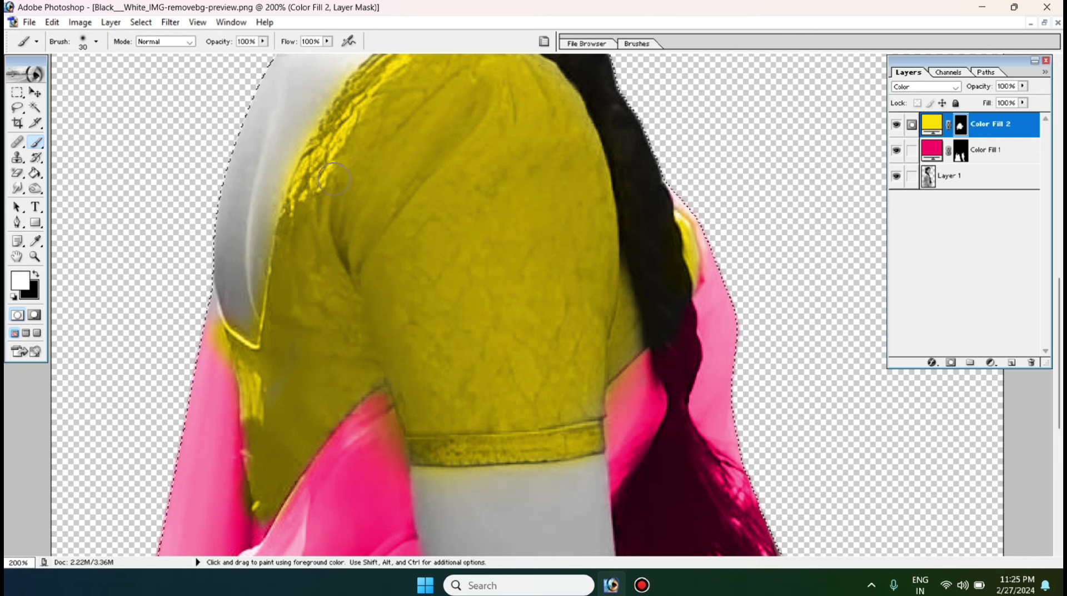
scroll(520, 488, "up", 1)
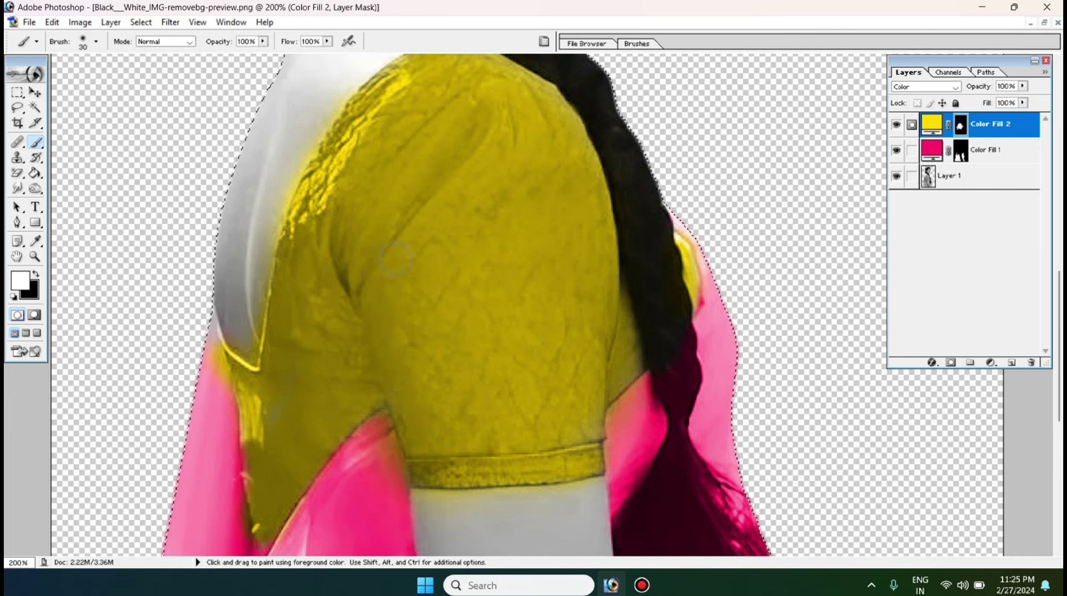
left_click(37, 275)
scroll(116, 295, "down", 3)
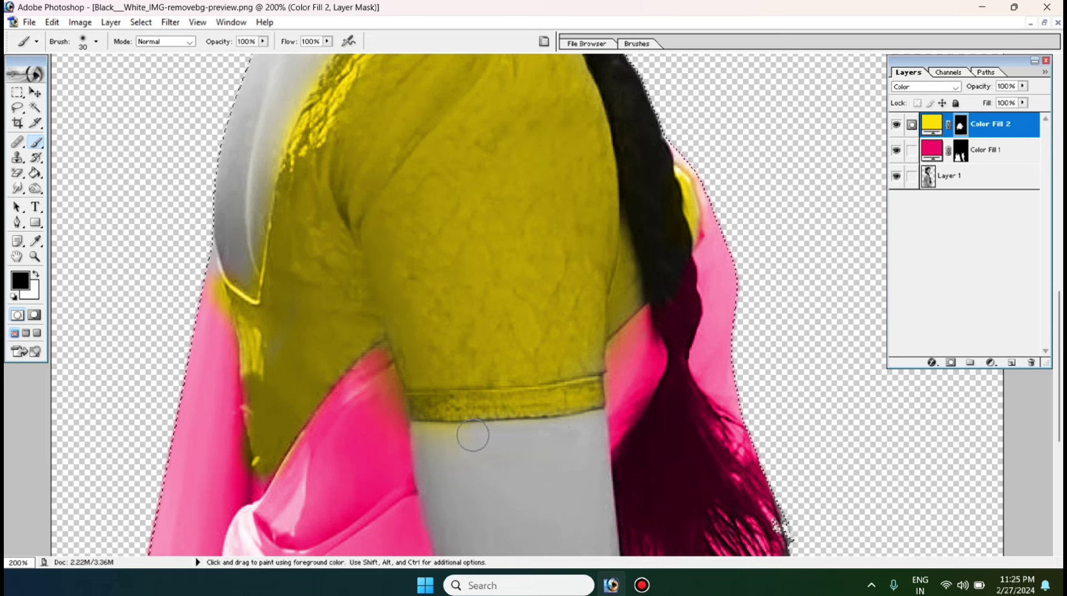
key("ctrl+0")
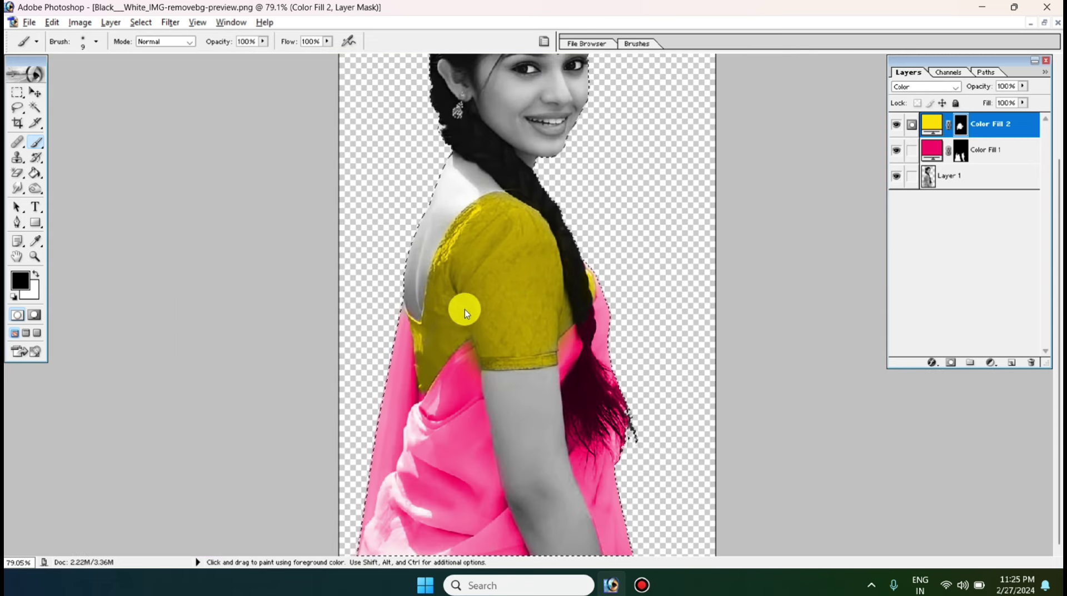
key("ctrl+minus")
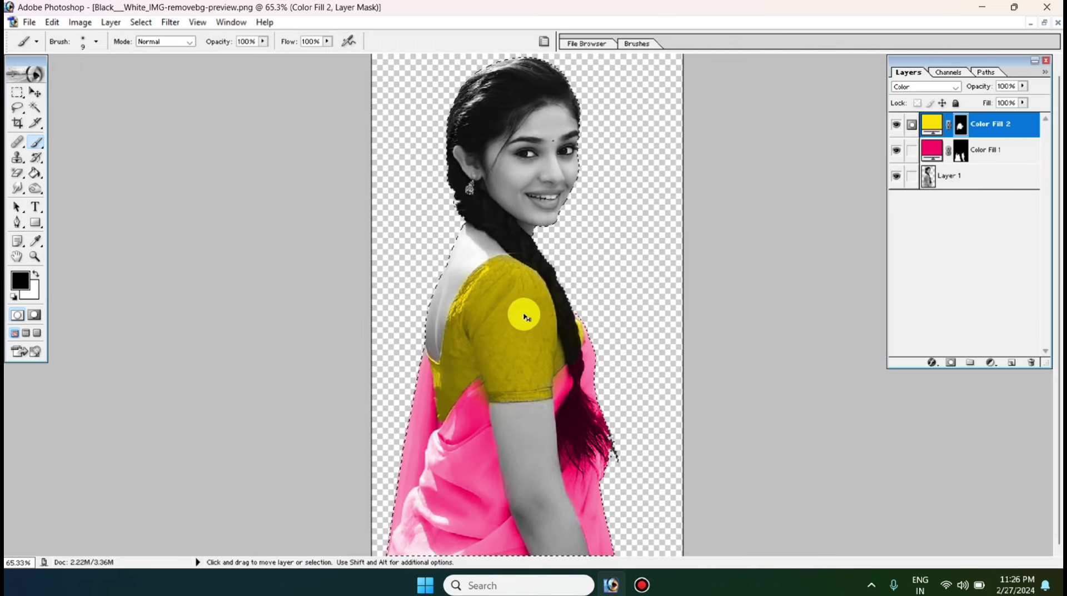
Clear the selection and float the portrait into its own window on the right
key("ctrl+d")
left_click(35, 92)
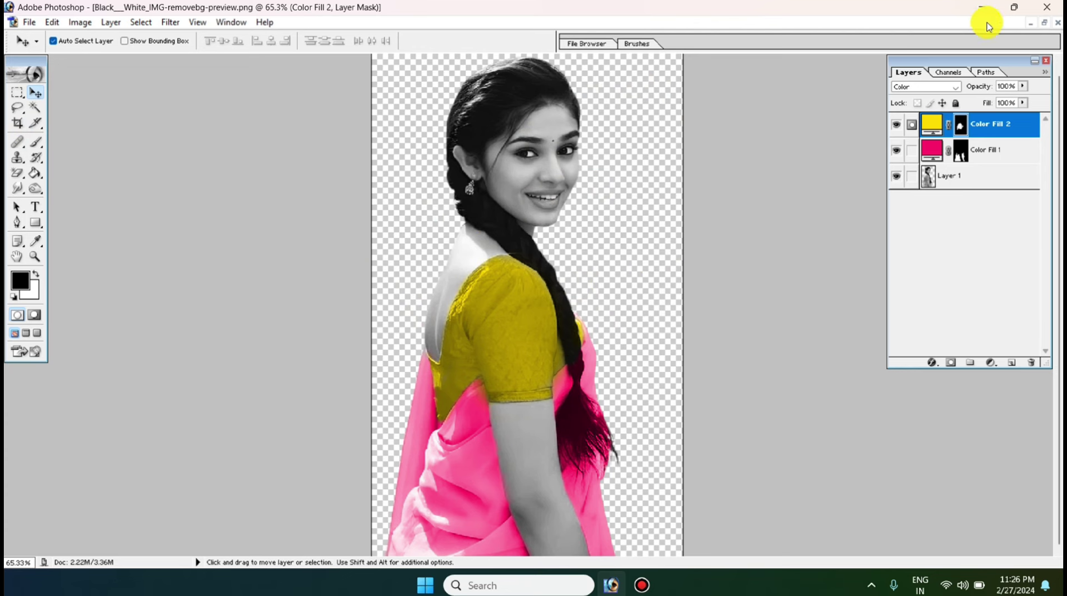
left_click(1045, 25)
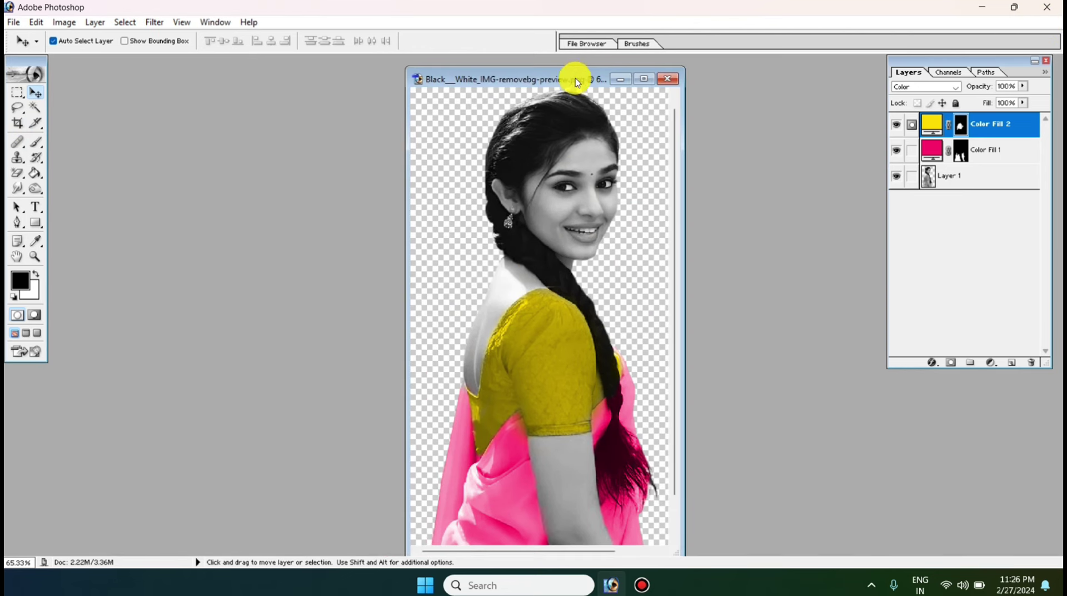
left_click_drag(578, 79, 656, 60)
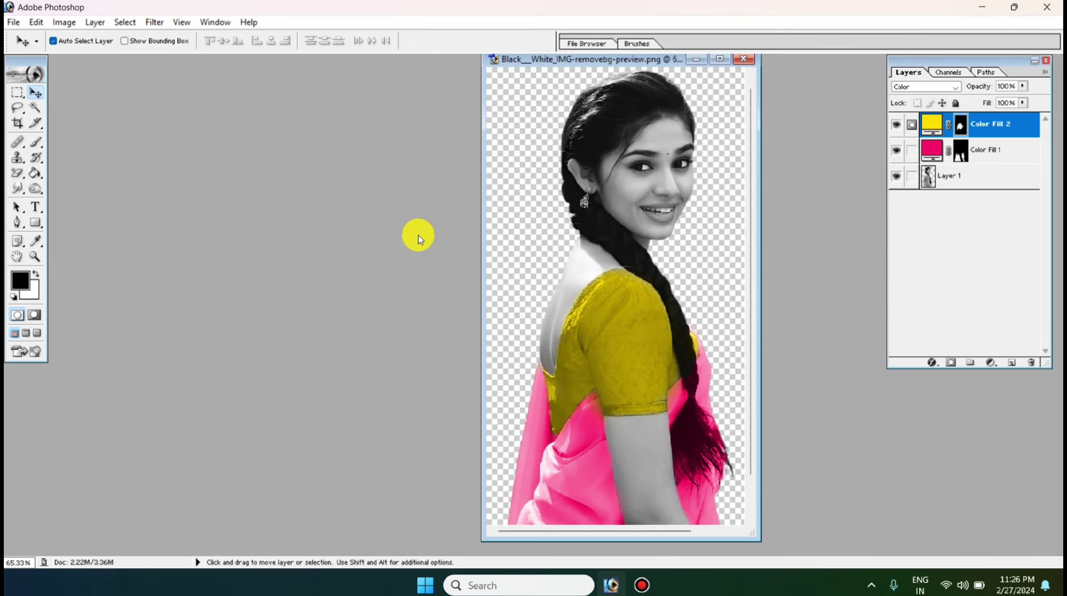
Open my photo copy.png from the All folder and place it beside the saree portrait
left_click(13, 24)
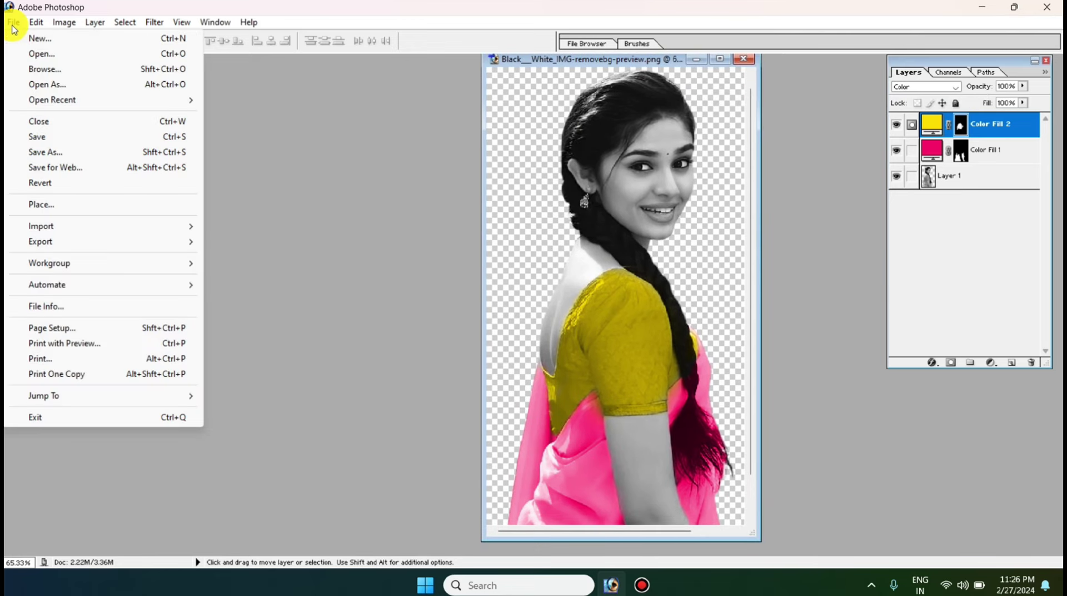
left_click(39, 52)
double_click(117, 84)
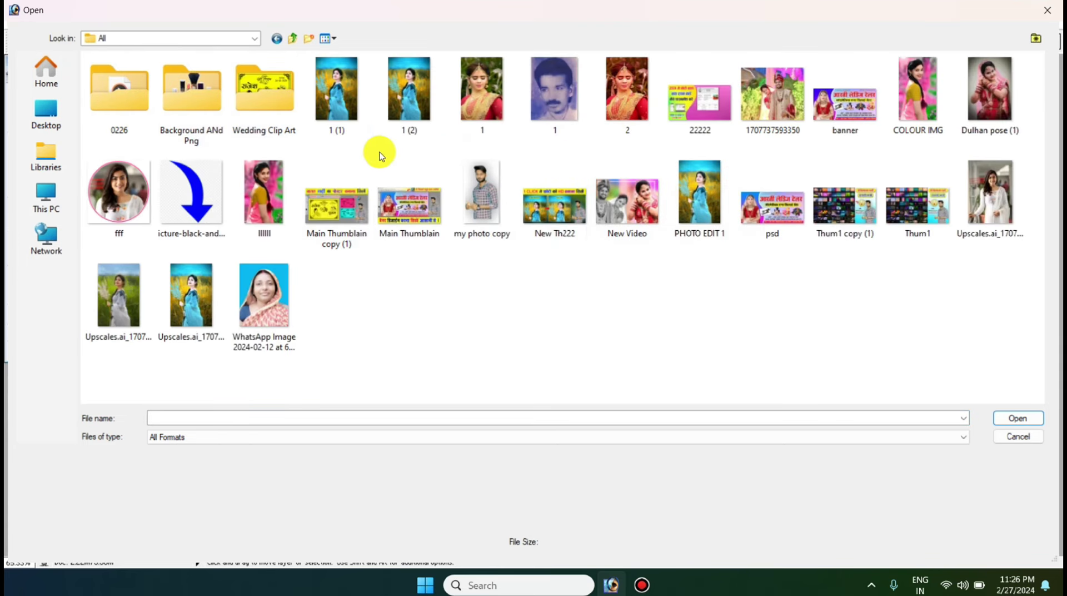
left_click(482, 194)
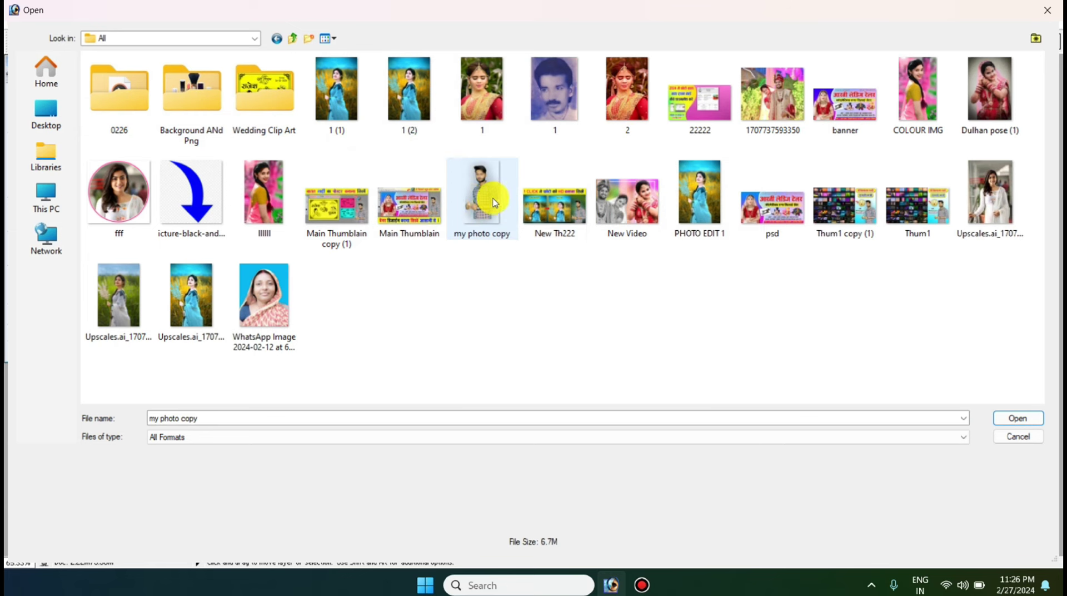
left_click(1018, 419)
mouse_move(174, 86)
left_mouse_down()
mouse_move(293, 140)
mouse_move(98, 151)
left_mouse_up()
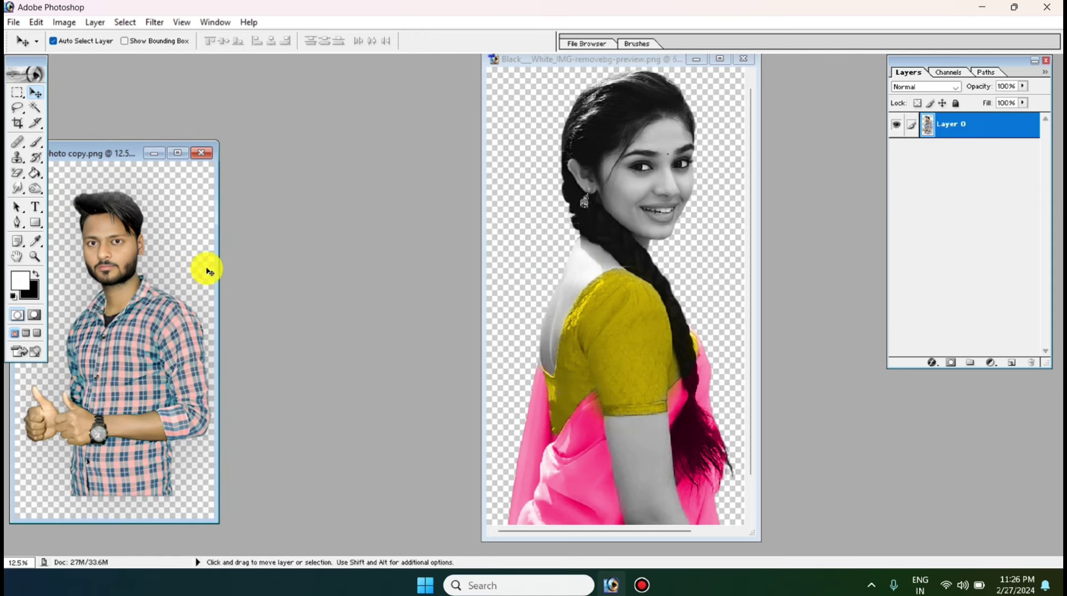
left_click(528, 175)
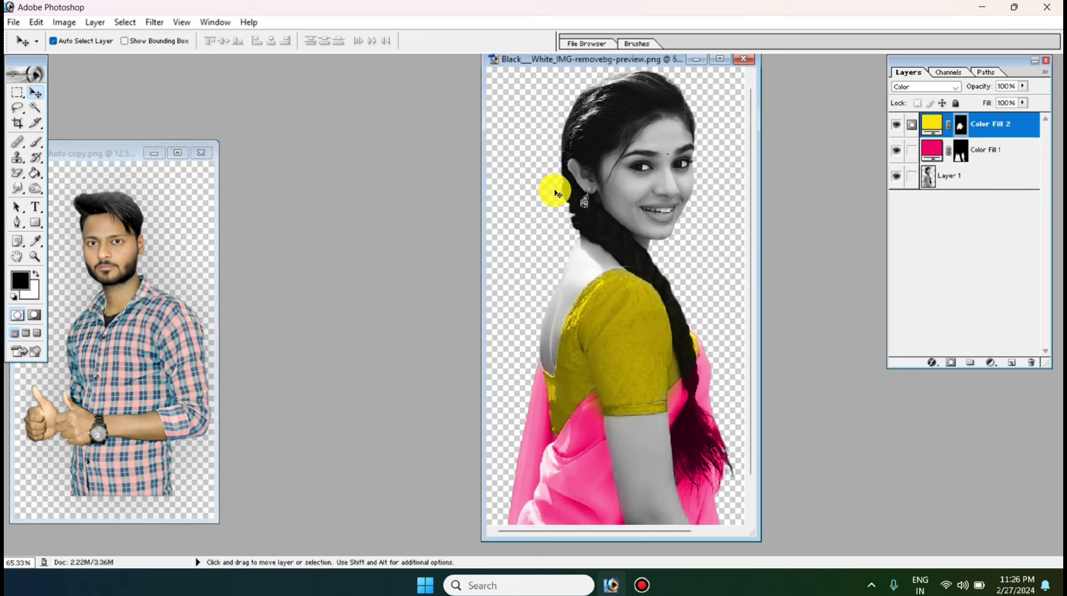
Add Color Fill 3 in skin tone C99E74 sampled from the man's face, then close his photo
left_click(993, 364)
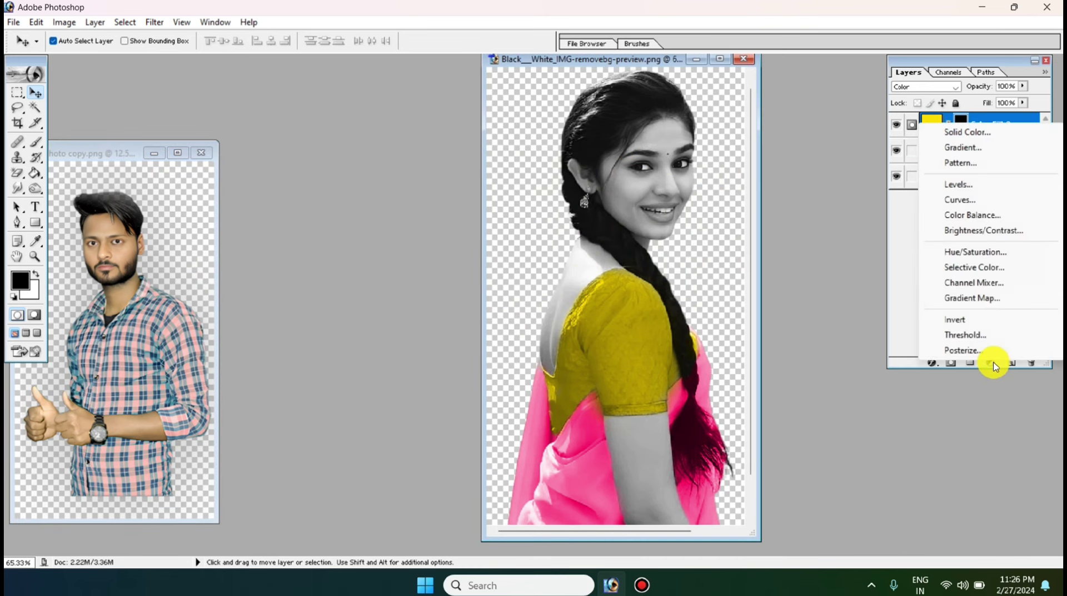
left_click(967, 132)
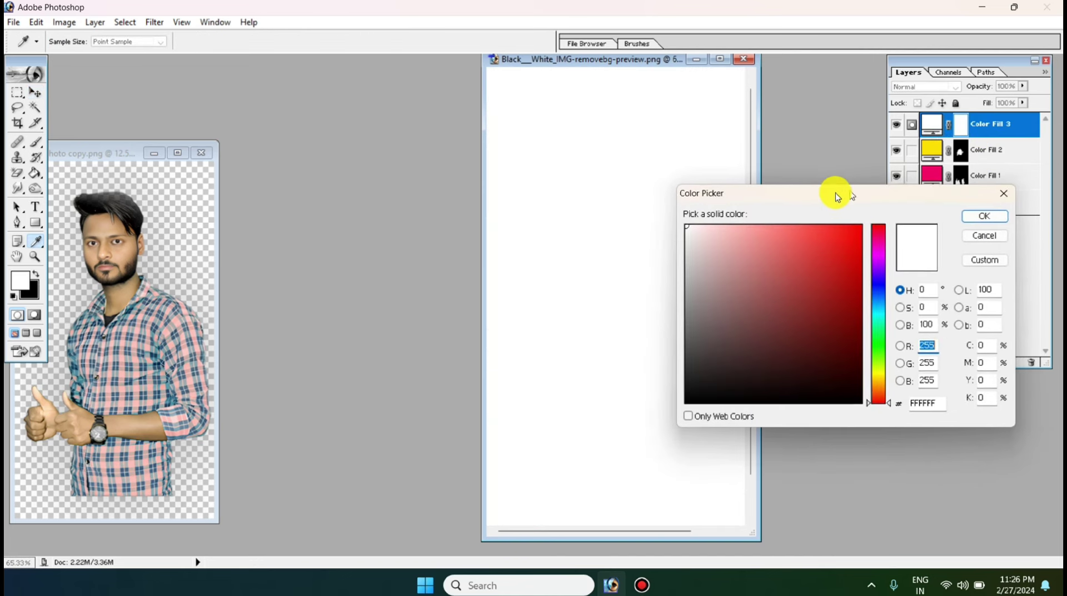
mouse_move(836, 194)
left_mouse_down()
mouse_move(813, 260)
mouse_move(832, 241)
left_mouse_up()
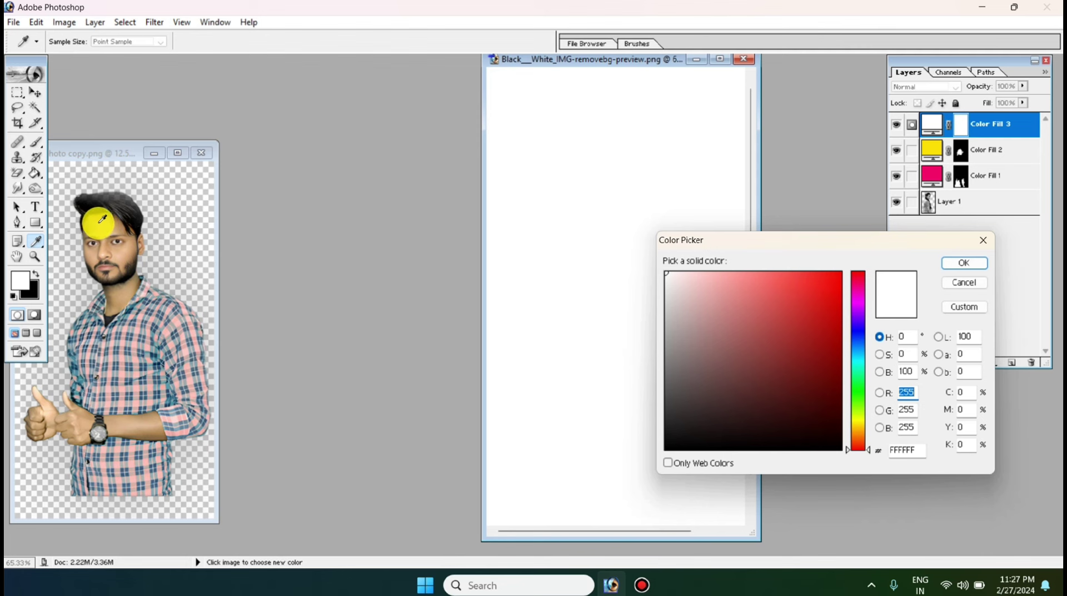
left_click(102, 219)
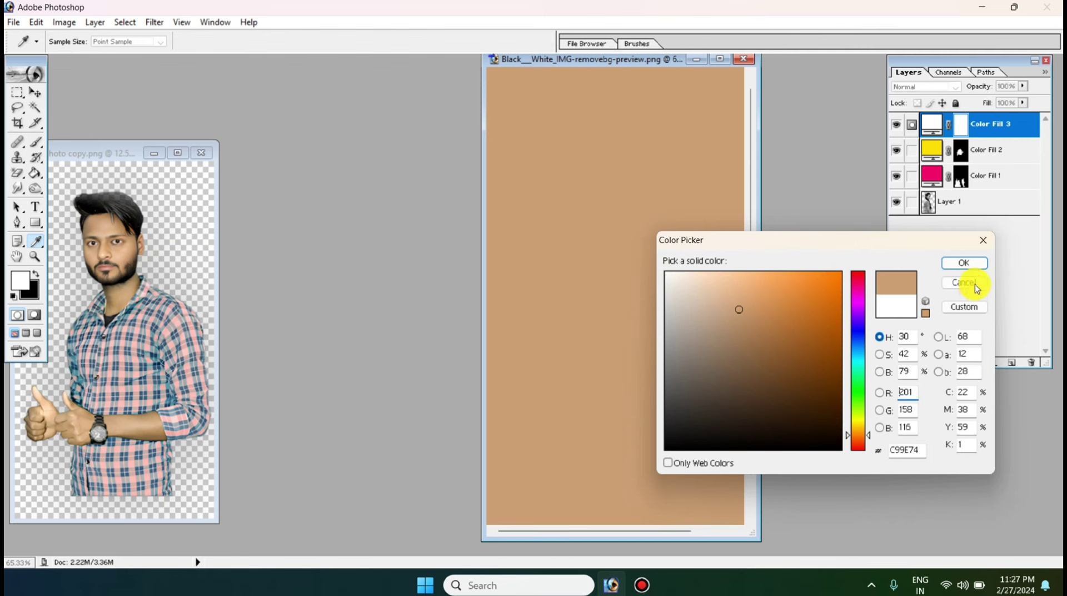
left_click(971, 265)
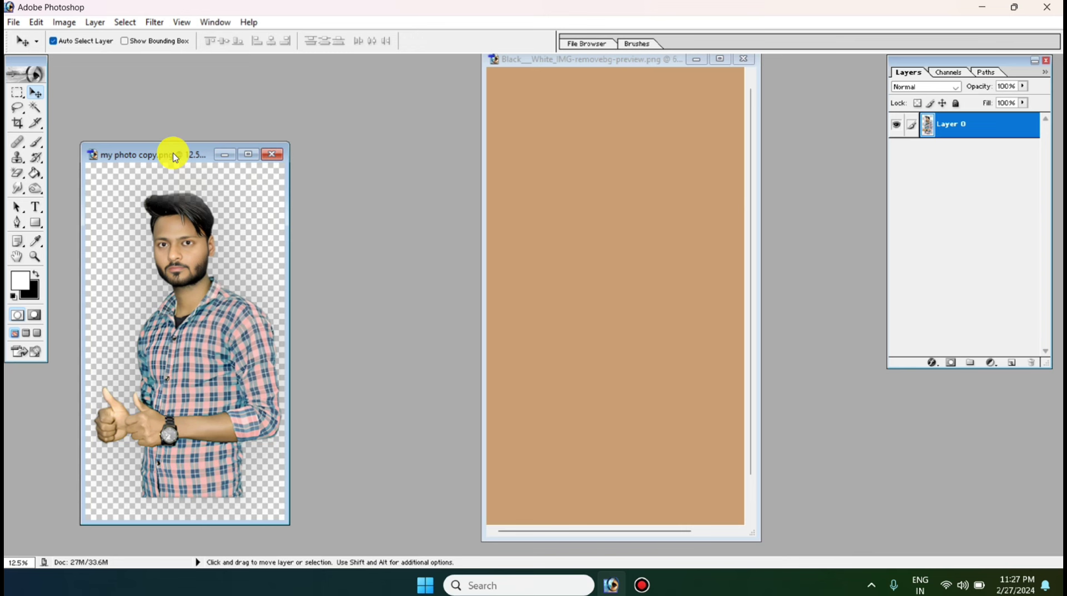
left_click_drag(174, 156, 187, 160)
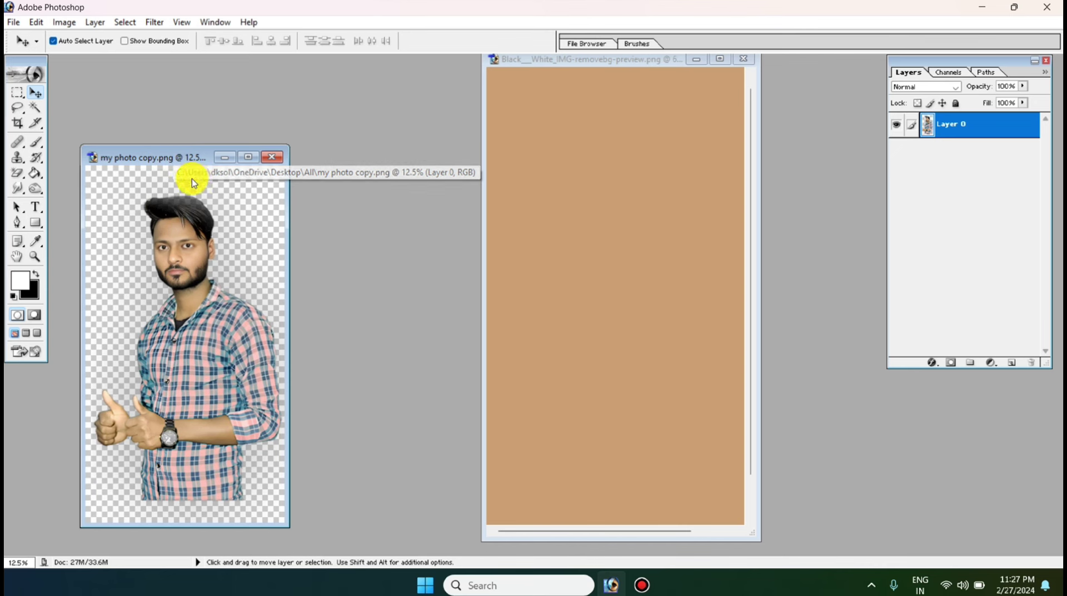
left_click(270, 159)
Close the man's photo and invert Color Fill 3's mask to hide the skin tone
left_click(720, 60)
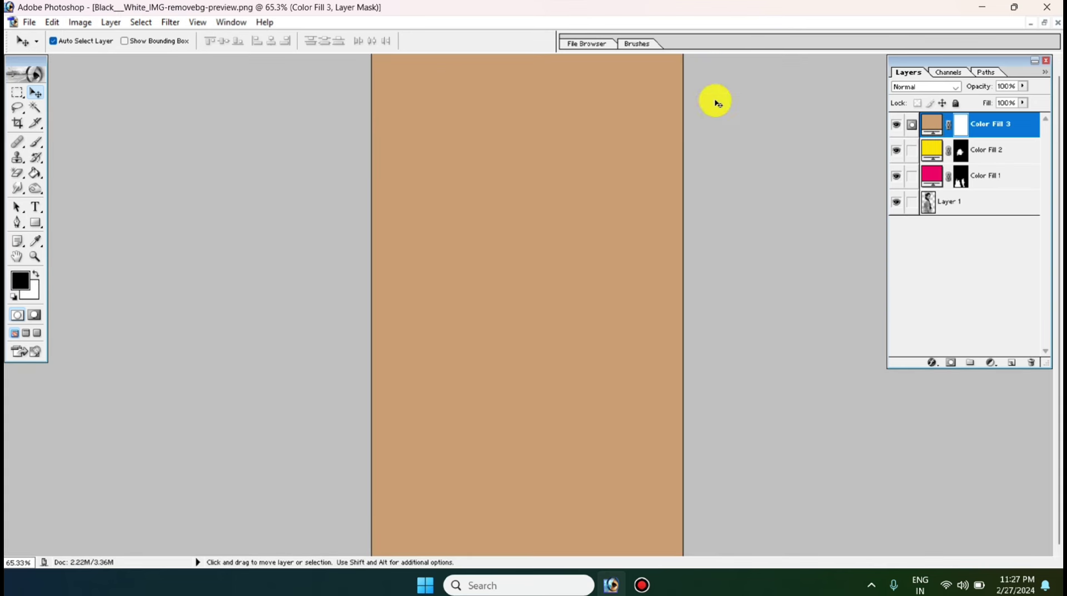
key("ctrl+0")
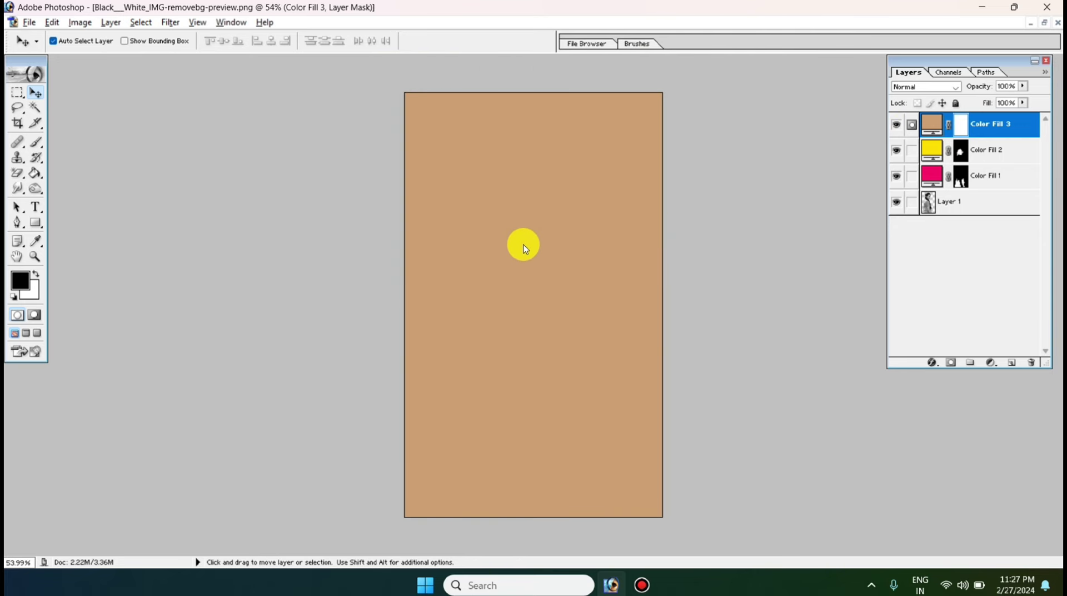
key("ctrl+i")
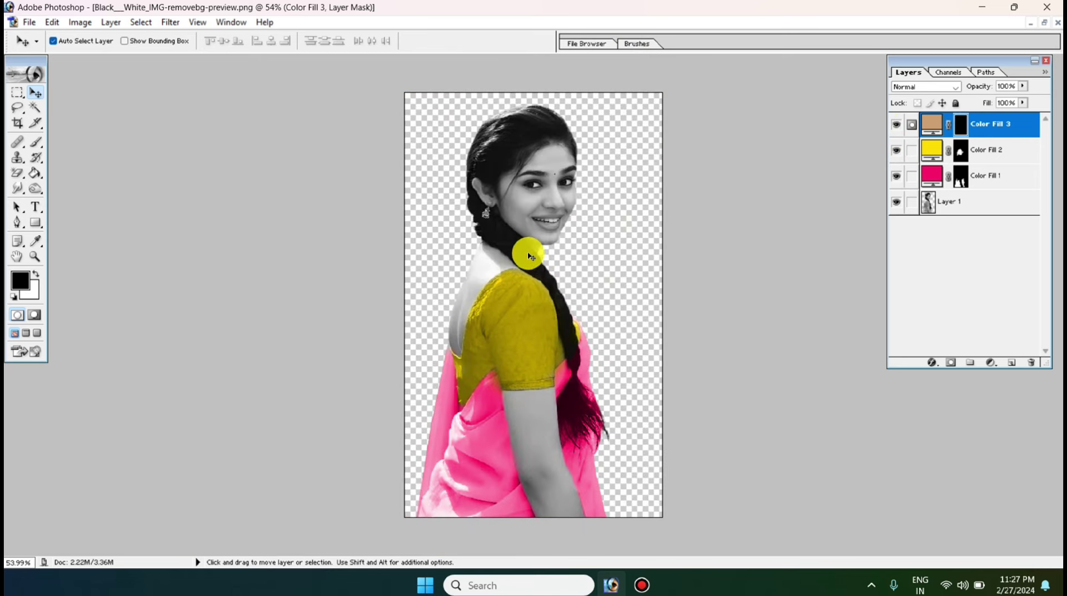
key("ctrl+0")
scroll(617, 214, "up", 2)
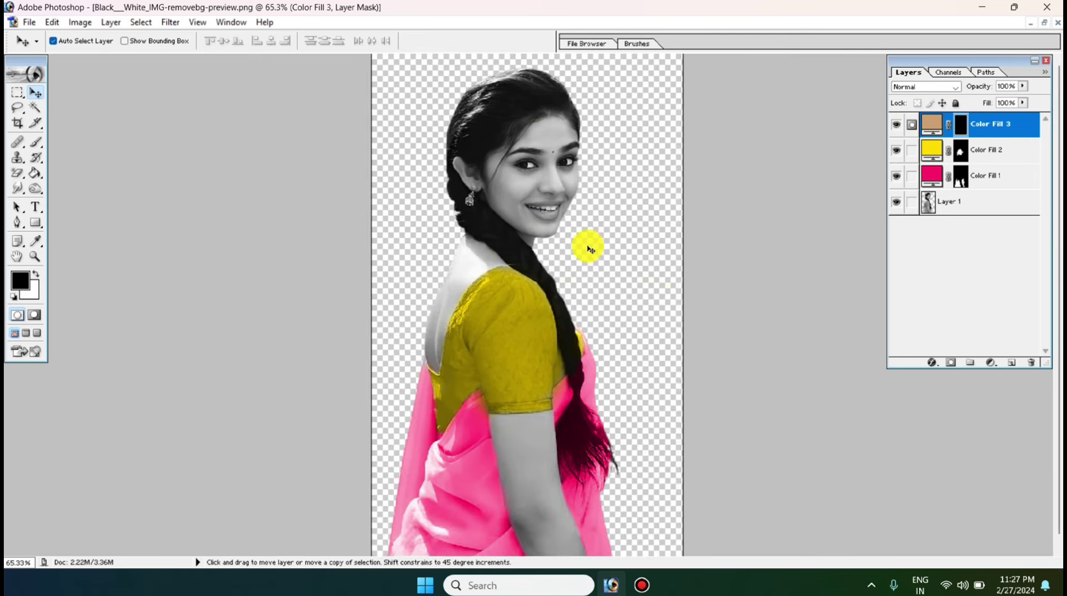
scroll(589, 234, "up", 3)
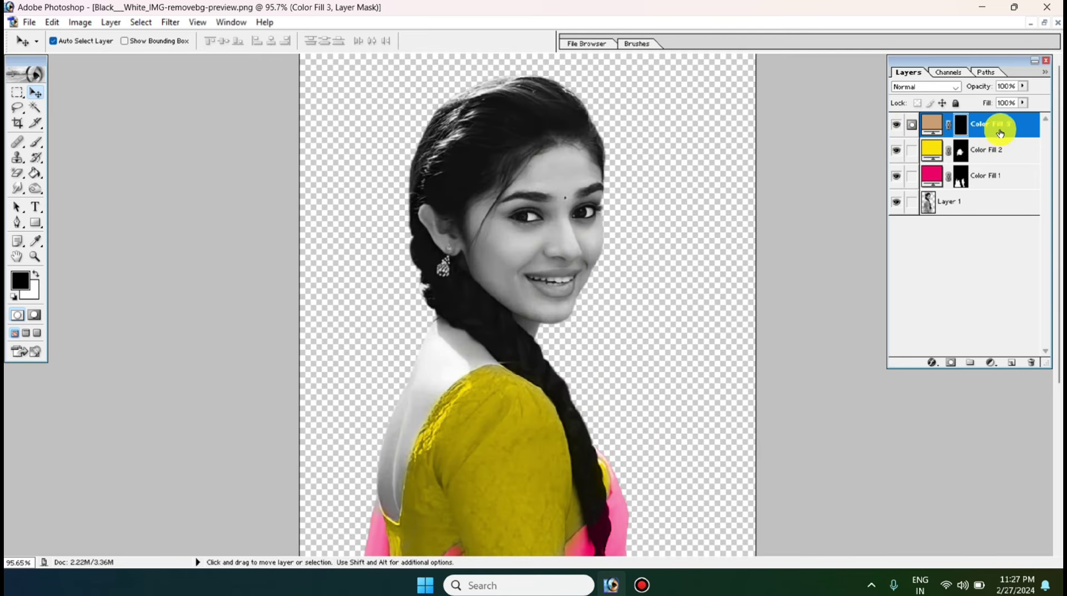
Set Color Fill 3's blend mode to Color
left_click(956, 87)
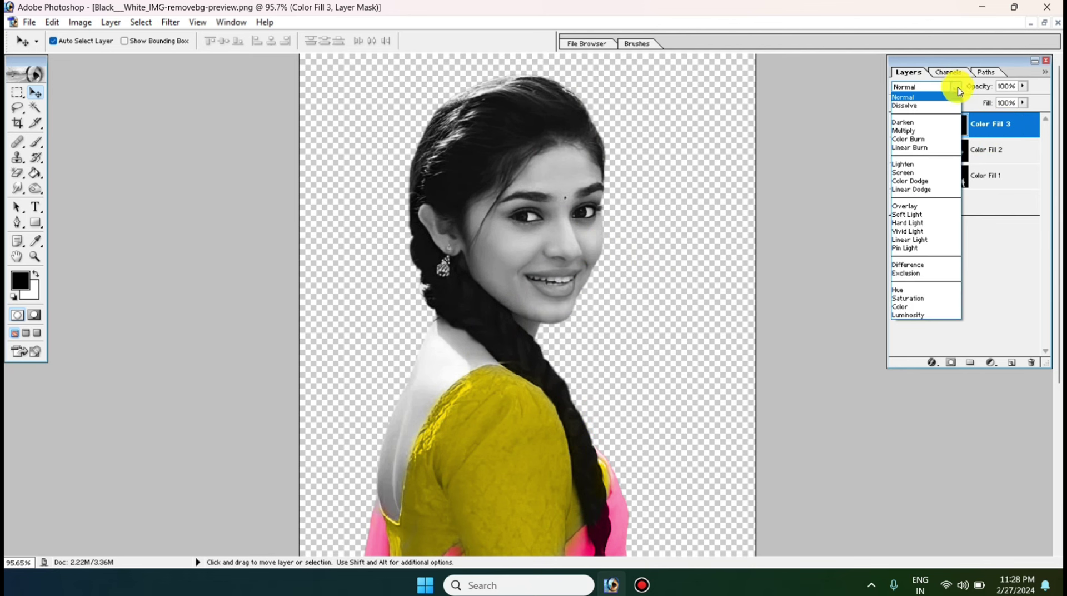
left_click(934, 309)
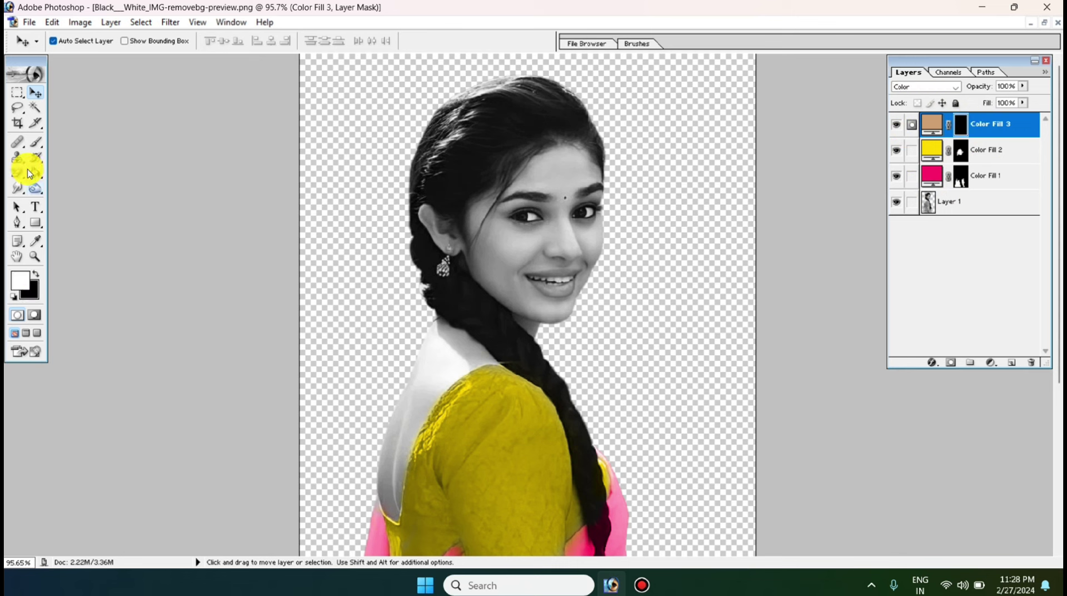
left_click(35, 143)
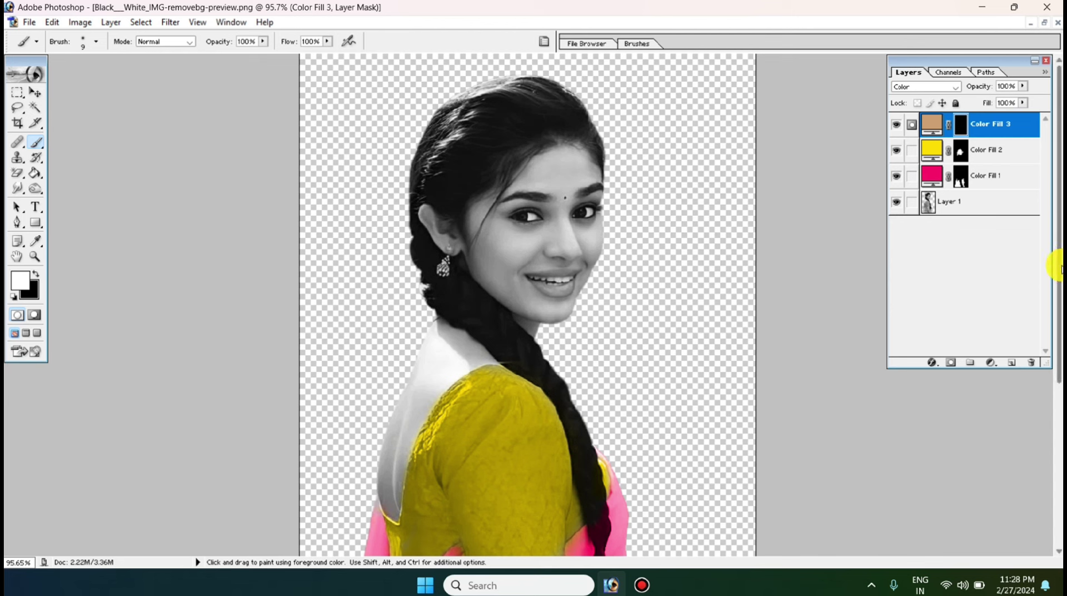
Load Layer 1's silhouette and brush skin tone over the face with a 60 px brush
left_click(965, 207, "ctrl")
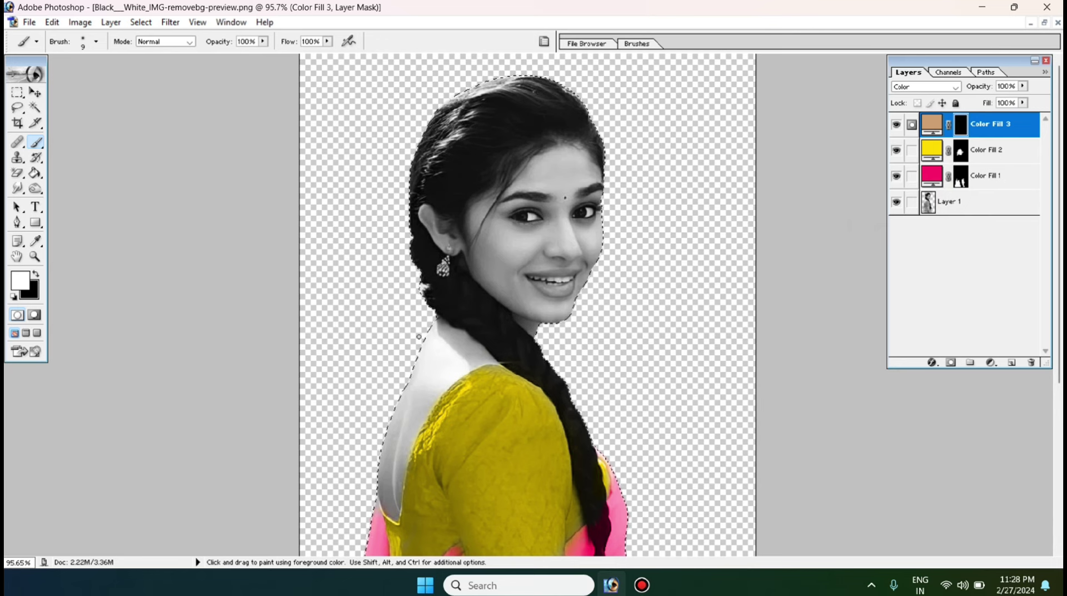
scroll(497, 356, "down", 1)
scroll(498, 361, "up", 2)
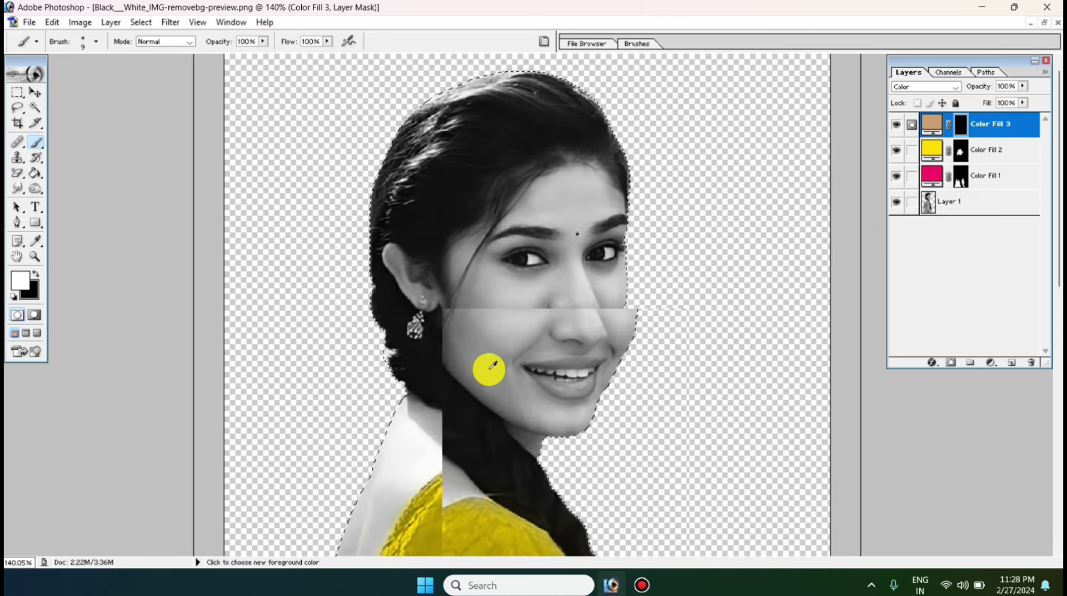
scroll(634, 311, "up", 1)
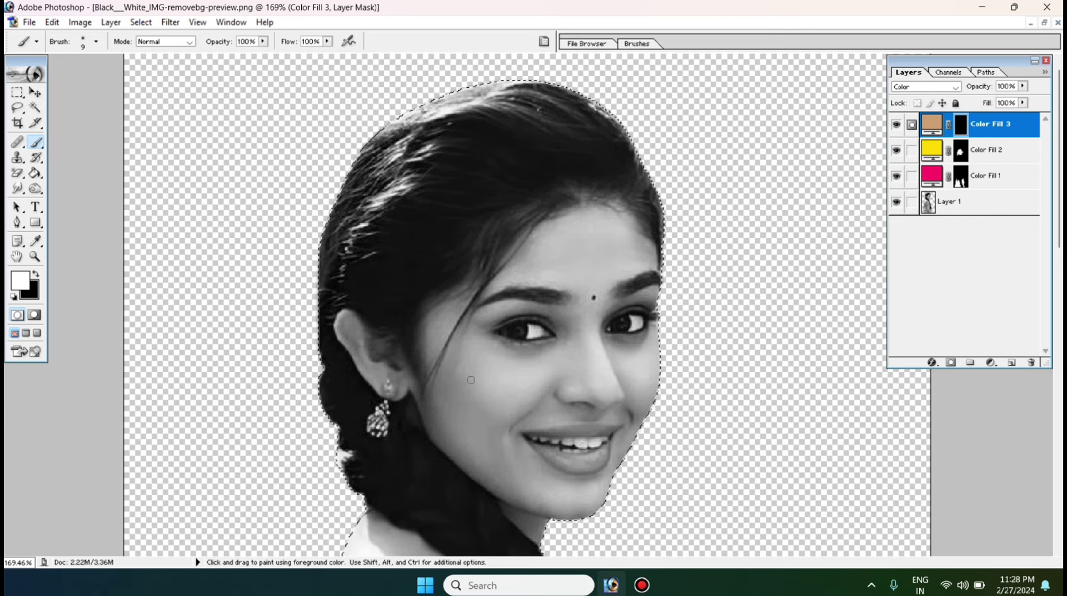
scroll(463, 337, "down", 5)
scroll(574, 224, "up", 4)
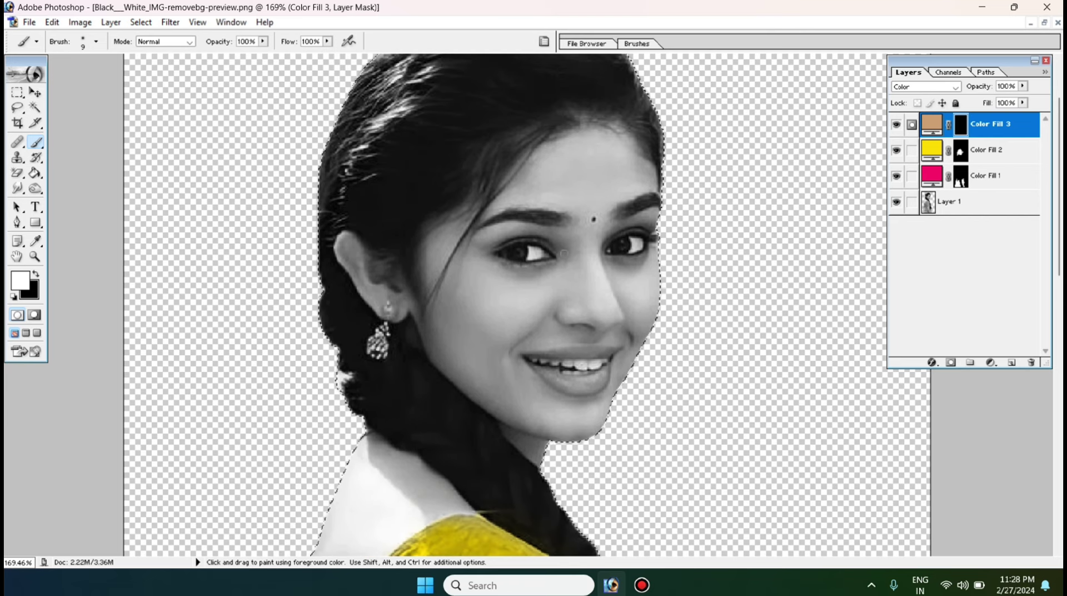
left_click_drag(546, 300, 588, 212)
key("bracketright")
key("bracketright")
key("bracketright")
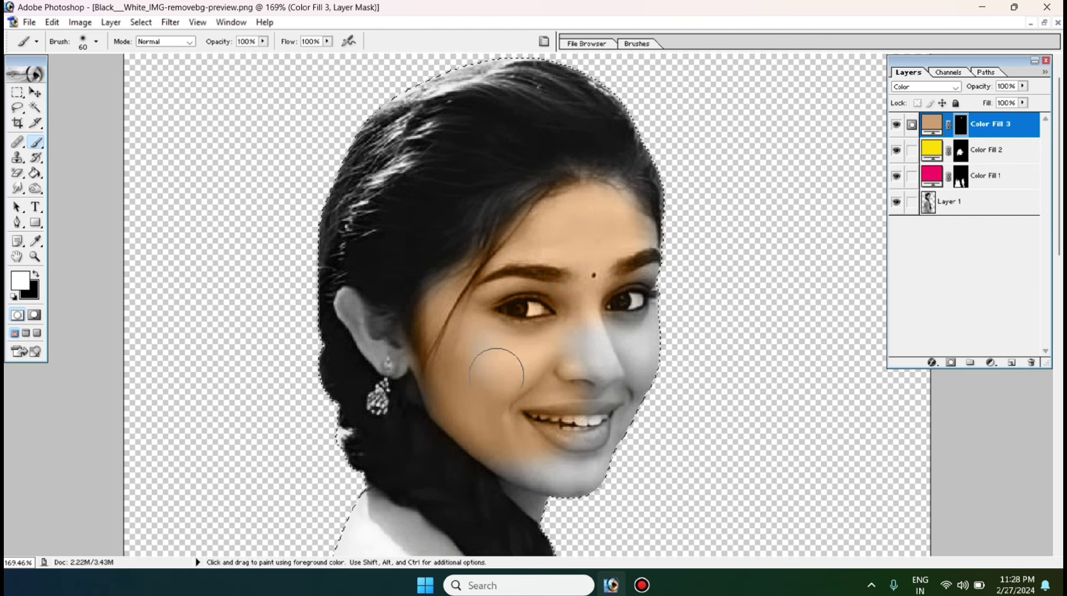
scroll(640, 273, "down", 3)
left_click_drag(612, 289, 534, 389)
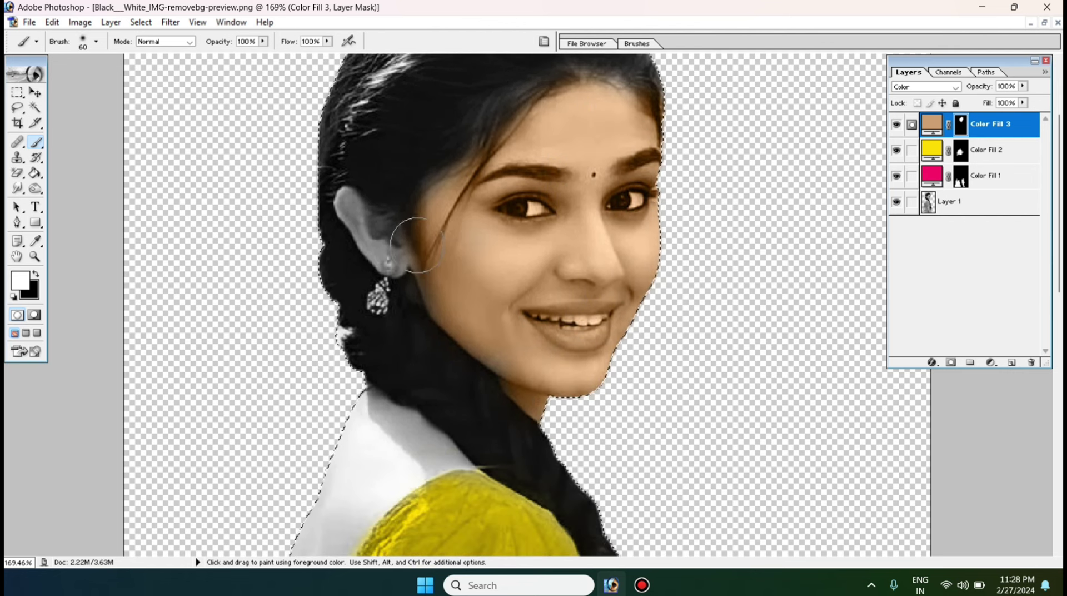
scroll(435, 267, "down", 5)
Paint skin tone along the neck, back and down the arm with a 30 px brush
left_click_drag(362, 245, 336, 345)
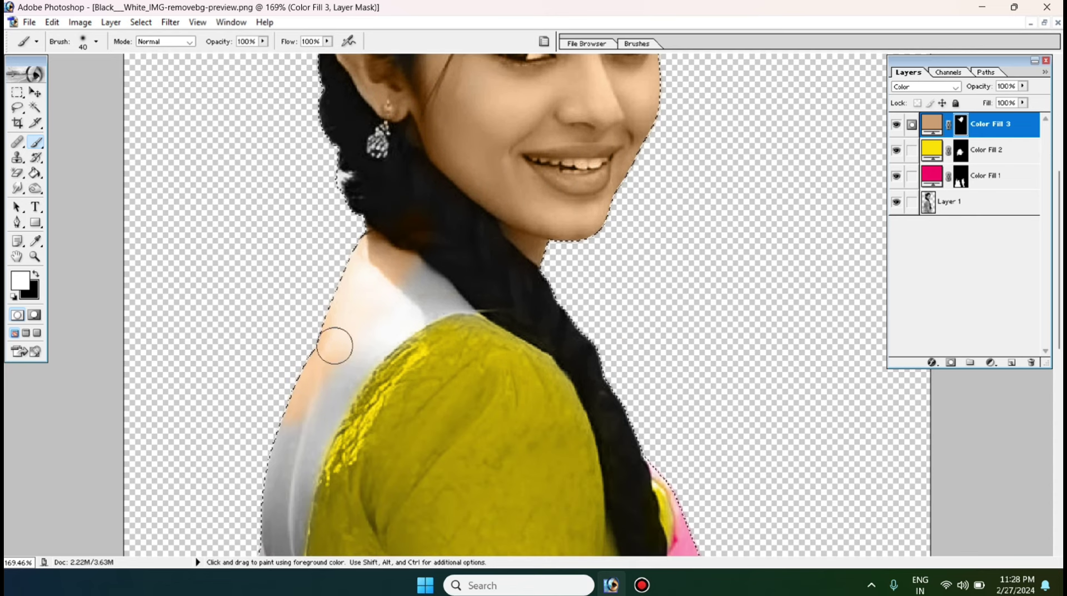
scroll(449, 300, "down", 3)
left_click_drag(262, 428, 259, 467)
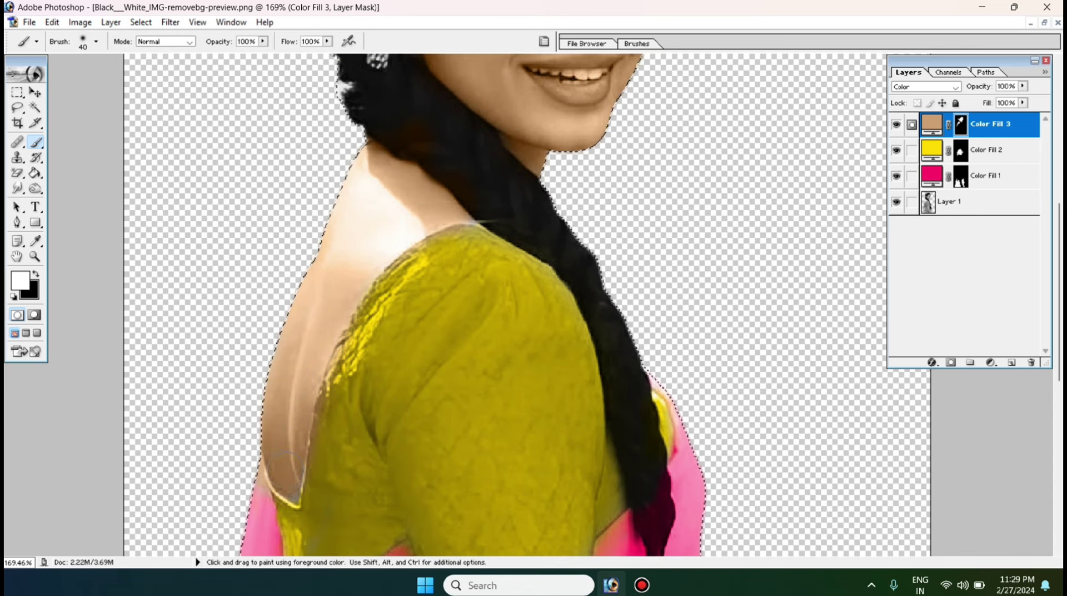
scroll(285, 462, "down", 5)
scroll(528, 350, "down", 3)
left_click_drag(528, 355, 533, 235)
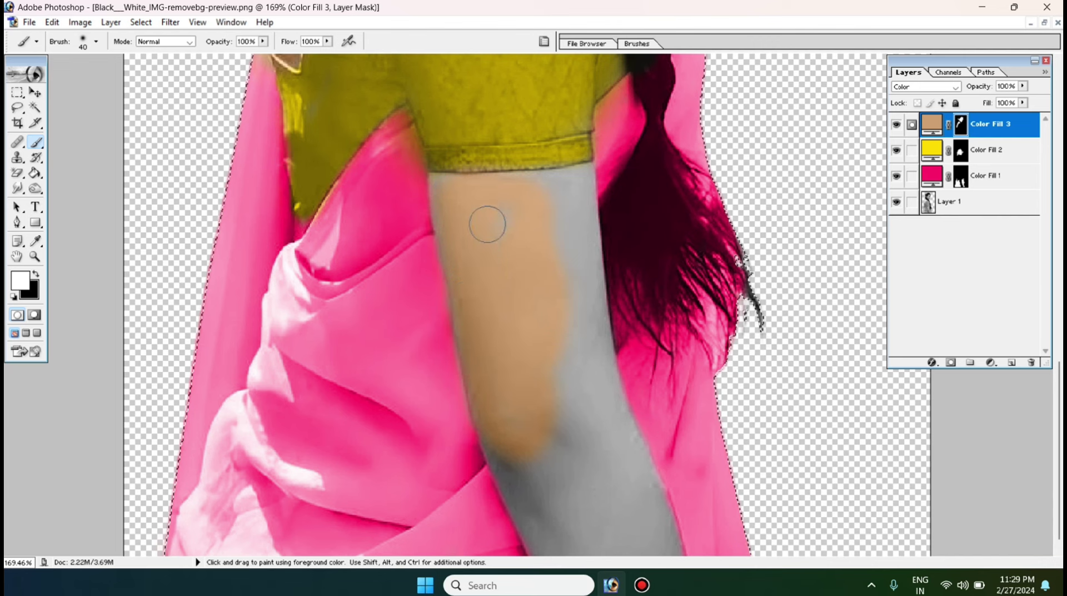
key("bracketleft")
key("bracketleft")
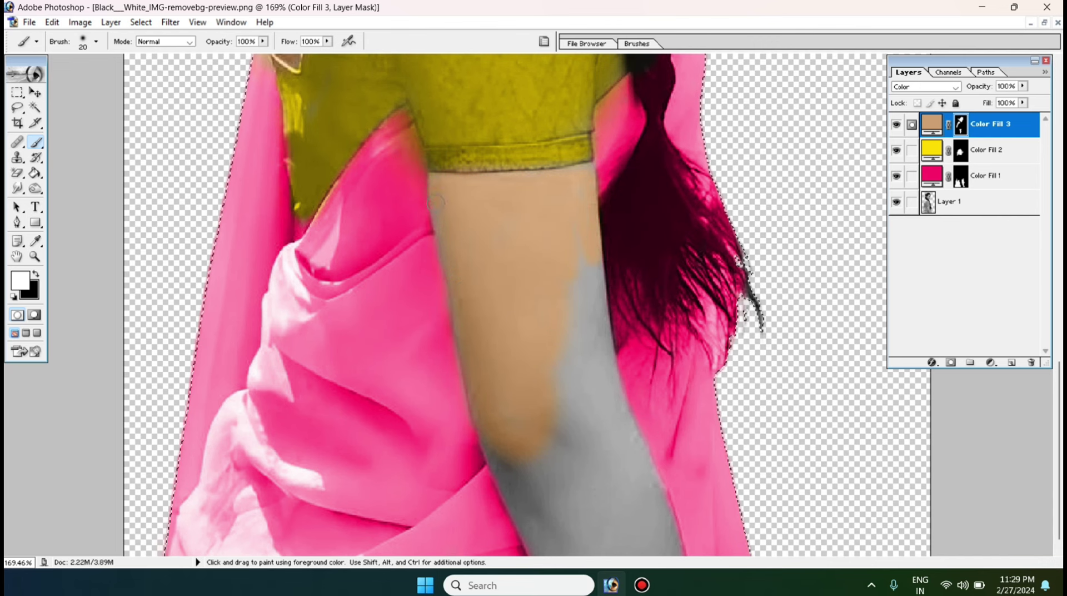
key("bracketright")
left_click_drag(583, 256, 582, 327)
left_click_drag(581, 283, 600, 445)
scroll(600, 445, "down", 1)
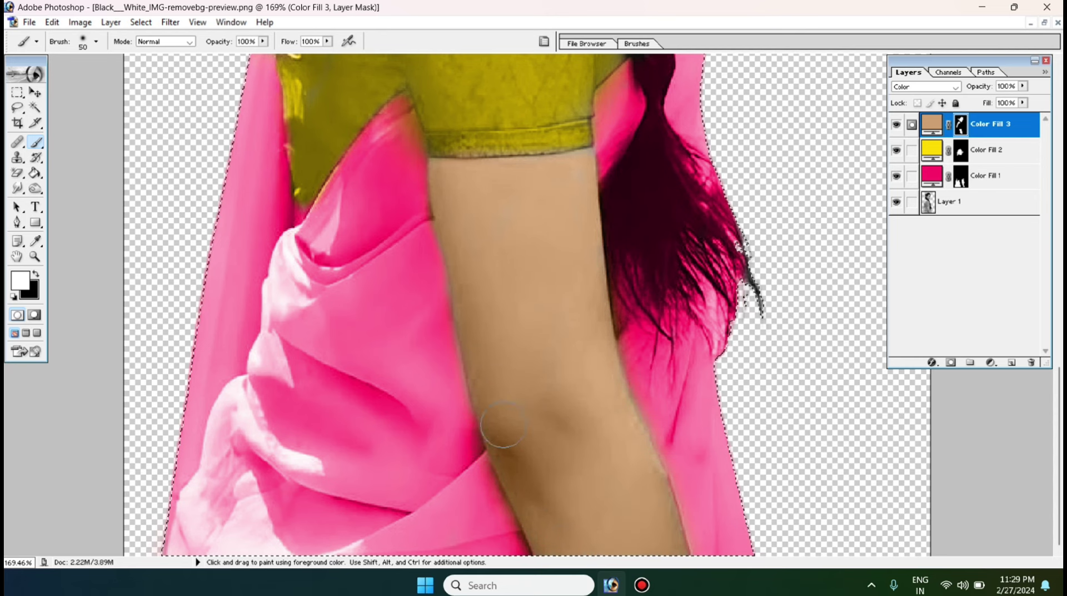
key("ctrl+0")
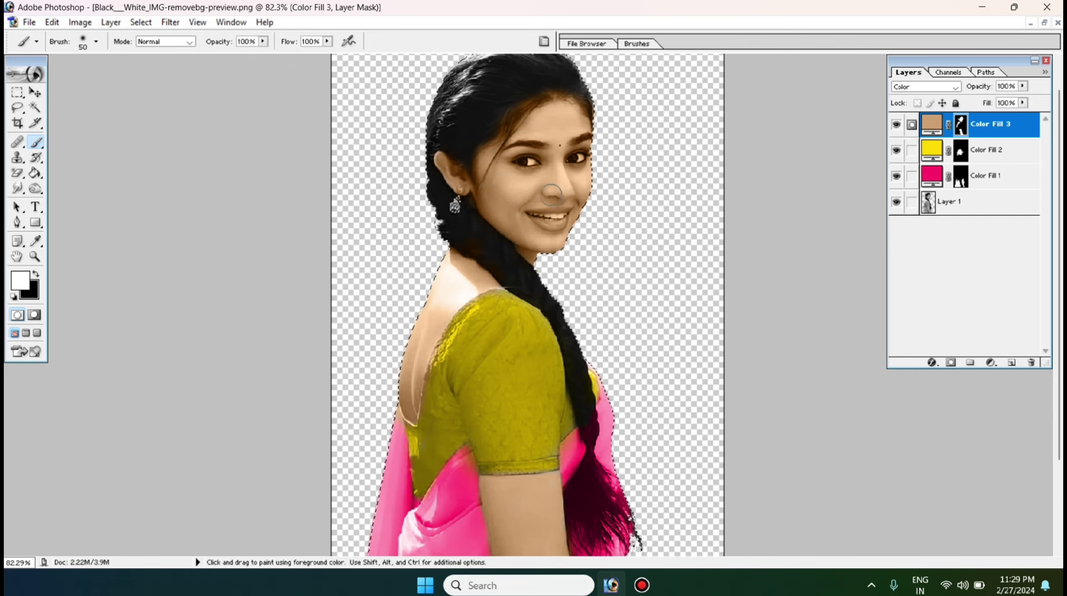
Hide the colour fill layers to compare the colours with the black-and-white original
left_click(35, 92)
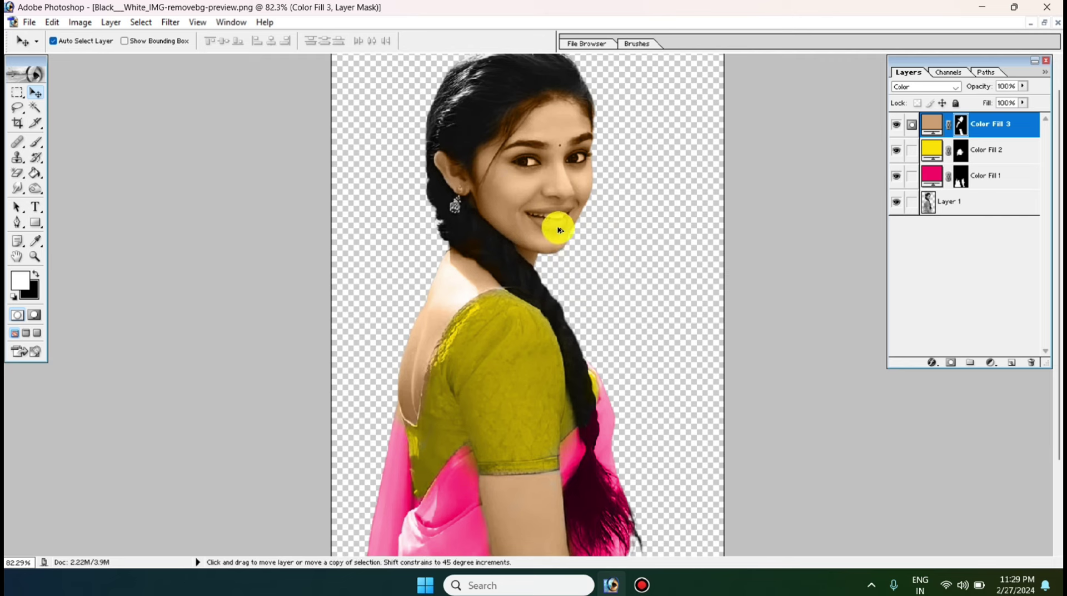
scroll(555, 228, "down", 1)
scroll(528, 232, "down", 1)
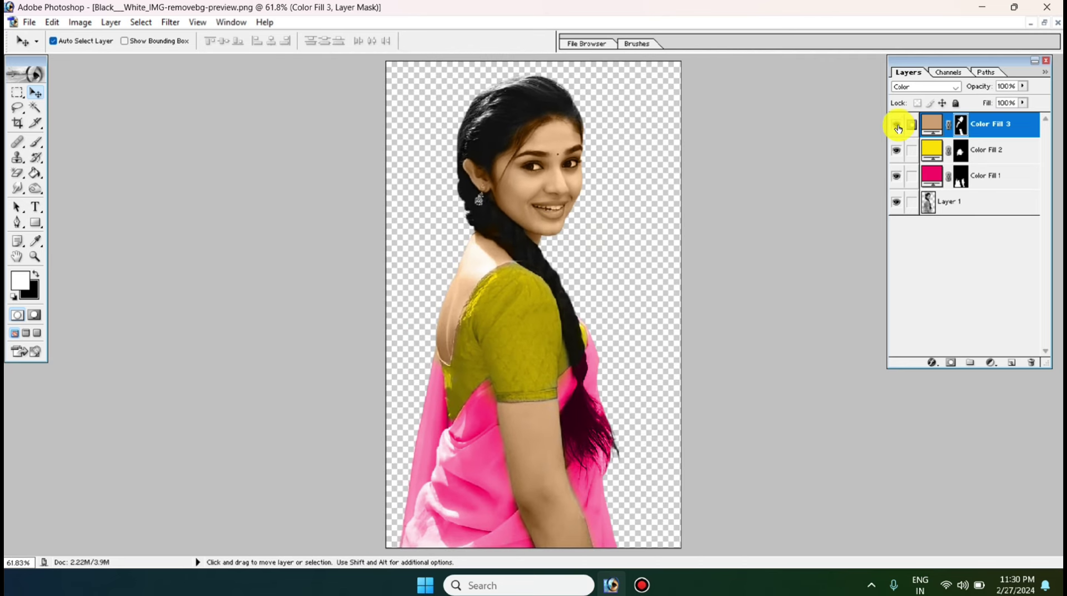
mouse_move(897, 135)
left_mouse_down()
mouse_move(896, 176)
mouse_move(889, 123)
left_mouse_up()
Try magenta, cyan and orange on Color Fill 1's saree colour, ending back at pink FF0060
left_click(984, 175)
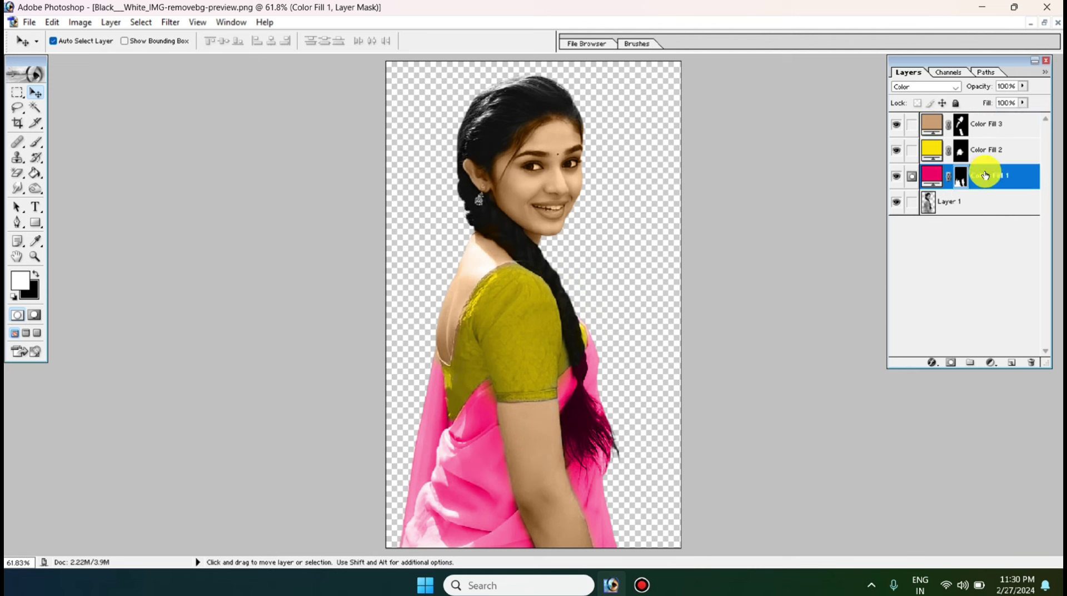
double_click(934, 179)
mouse_move(860, 278)
left_mouse_down()
mouse_move(858, 447)
mouse_move(866, 345)
mouse_move(854, 287)
left_mouse_up()
Try other hues, including red and magenta, on Color Fill 2's blouse, then confirm yellow
left_click(965, 263)
key("v")
left_click(522, 315)
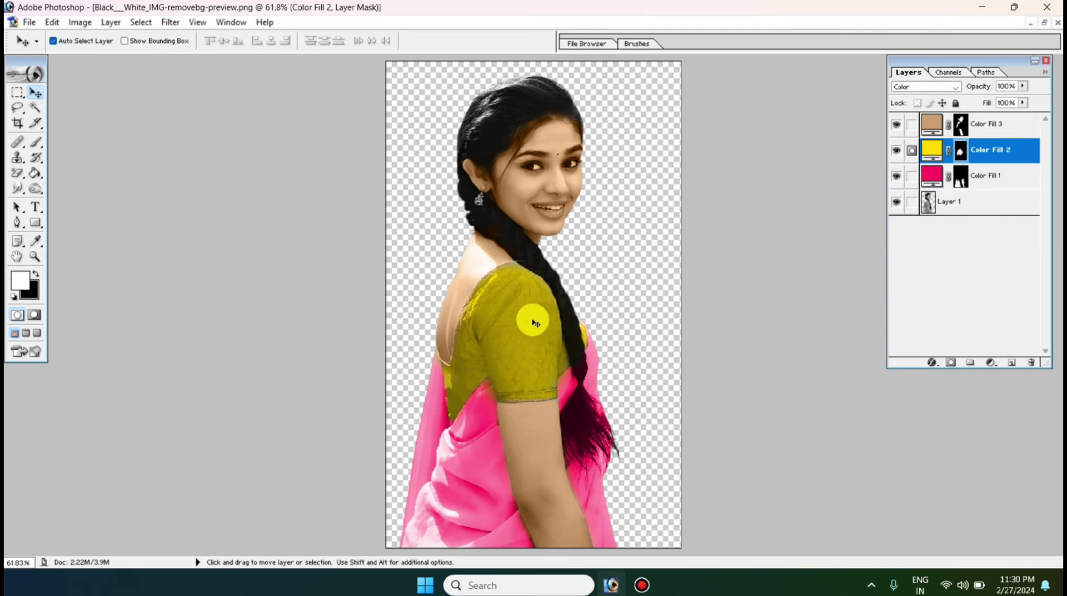
double_click(936, 154)
left_click_drag(859, 298, 859, 447)
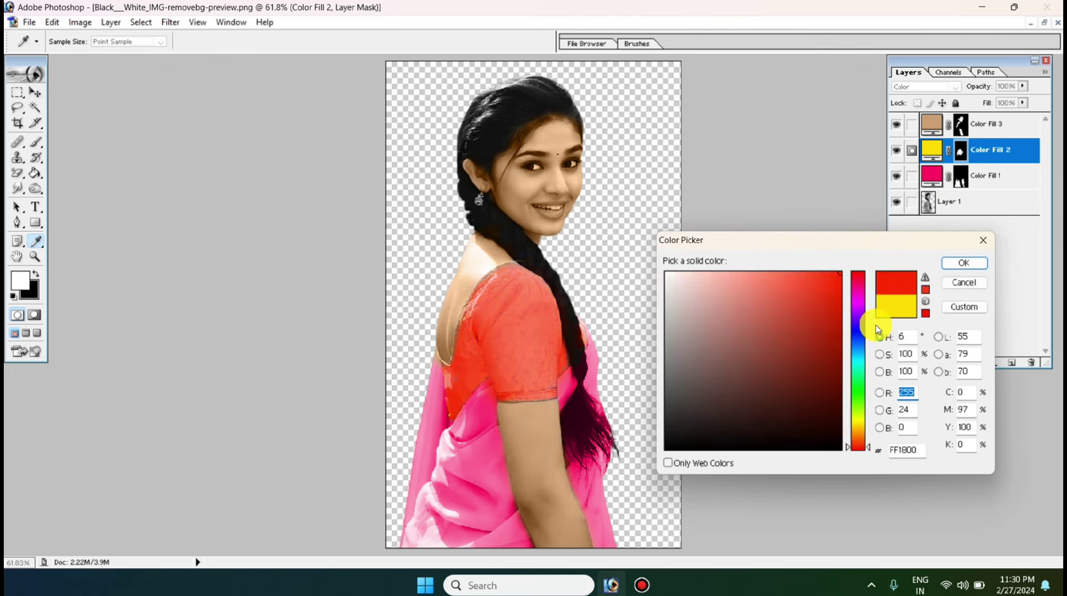
left_click(859, 283)
left_click(860, 422)
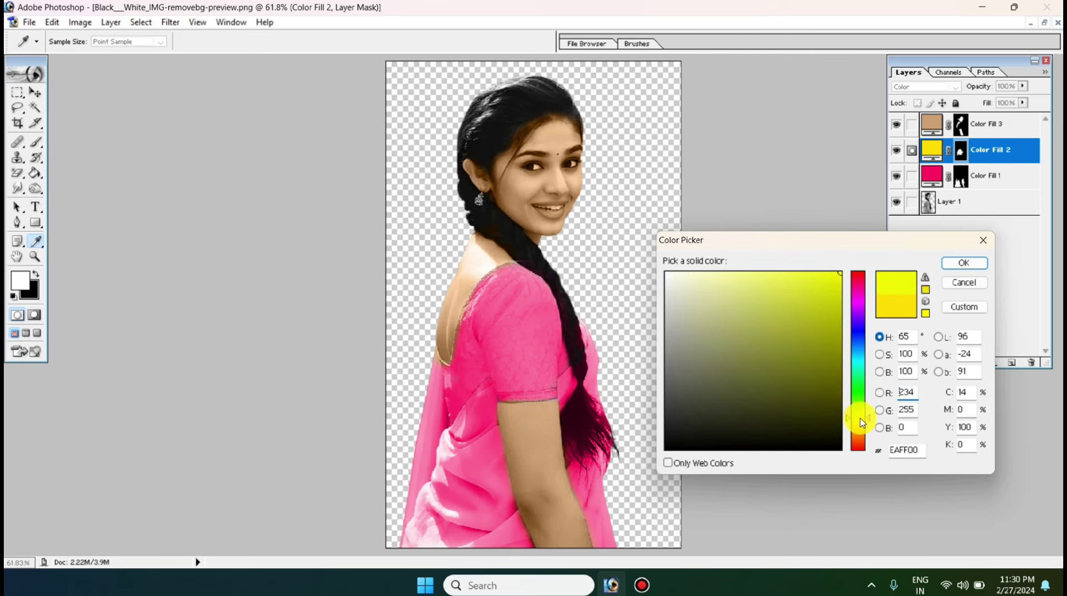
left_click(957, 273)
key("v")
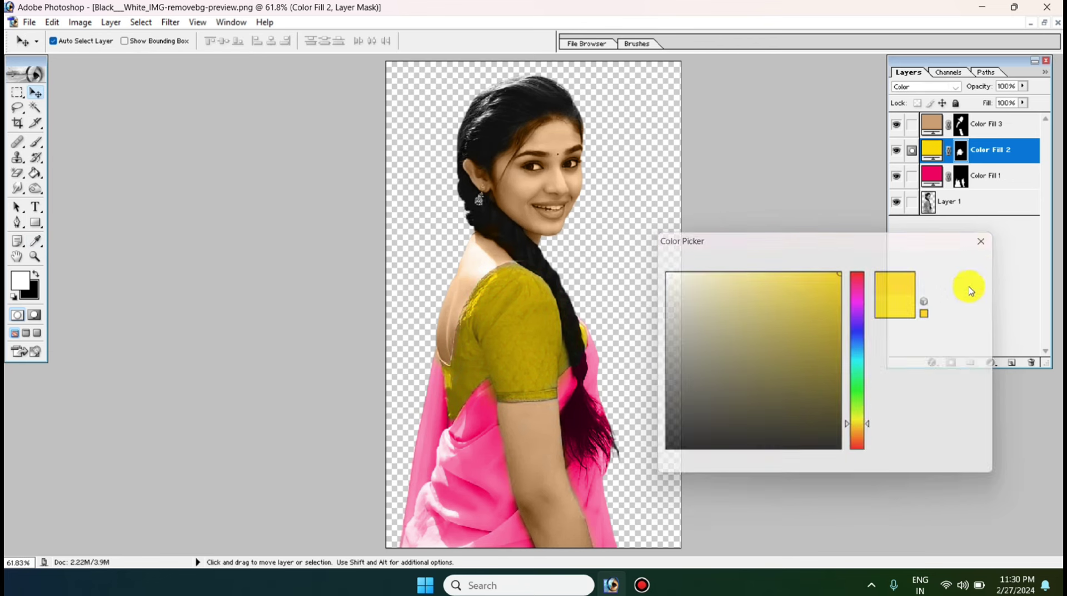
key("ctrl+0")
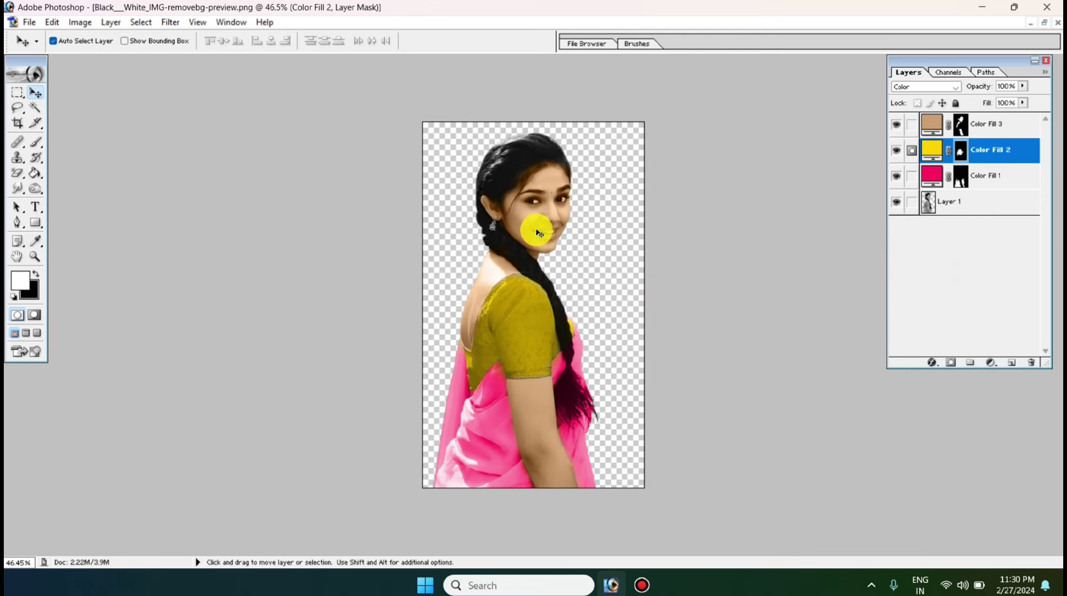
key("ctrl+0")
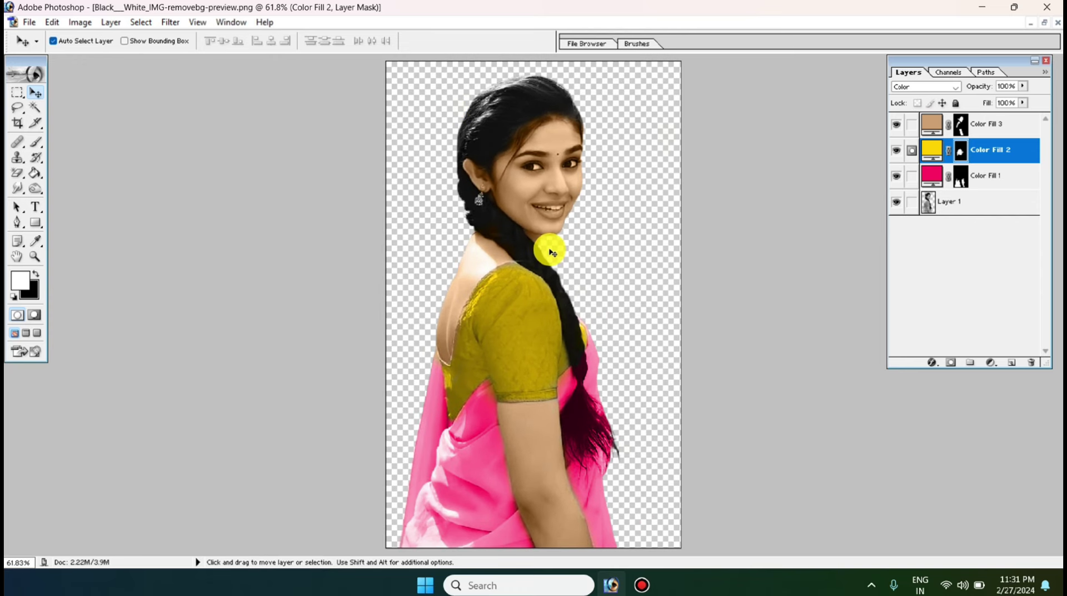
Add a pure red (FF0000) solid colour fill layer above Color Fill 3
left_click(567, 217, "ctrl")
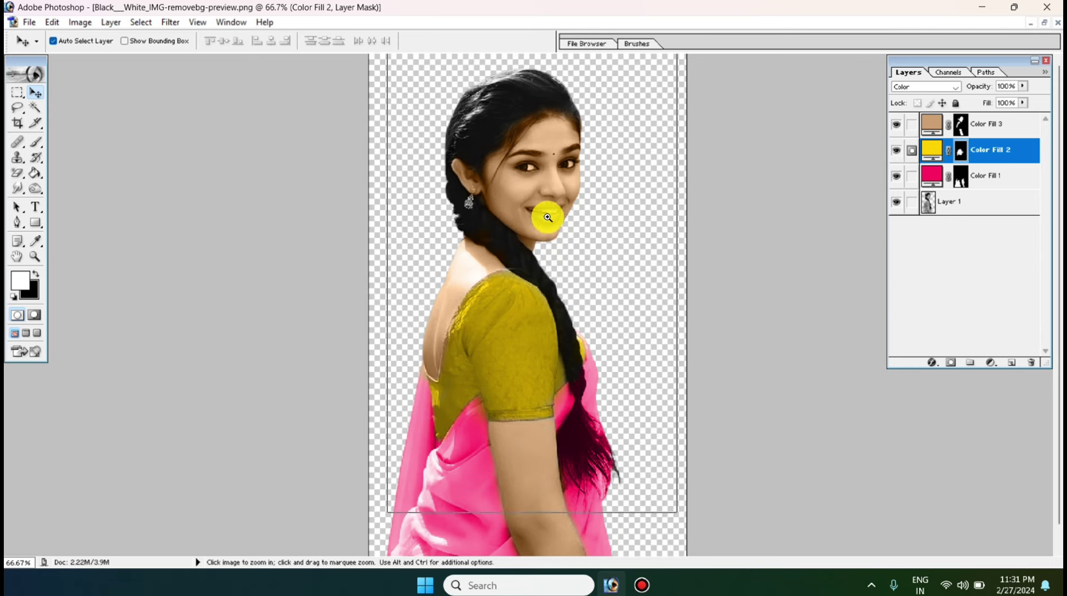
left_click(548, 217, "ctrl")
left_click(567, 314, "ctrl")
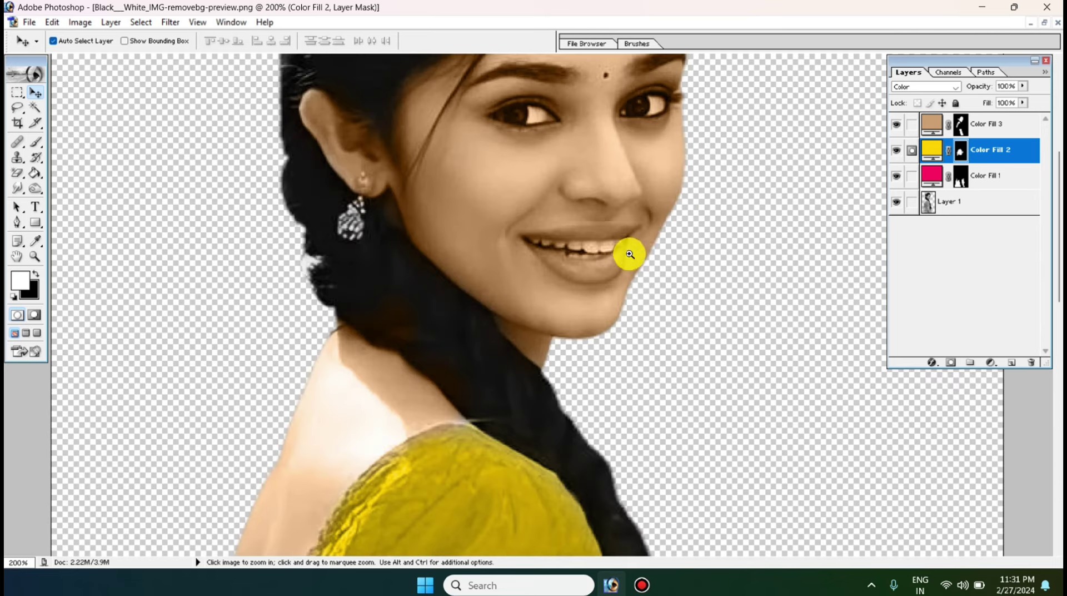
left_click(1000, 124)
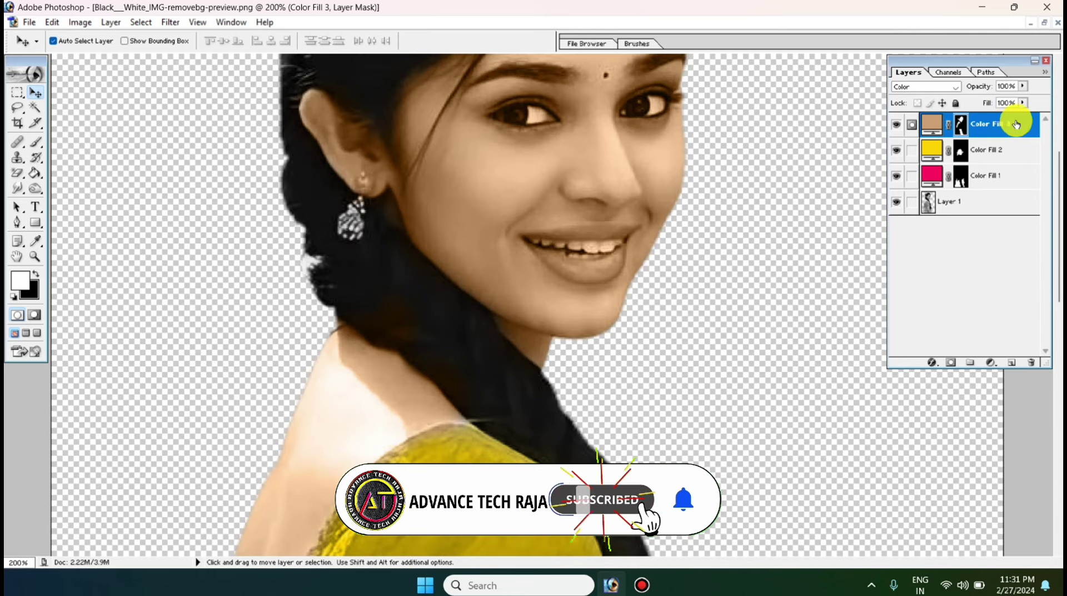
left_click(991, 362)
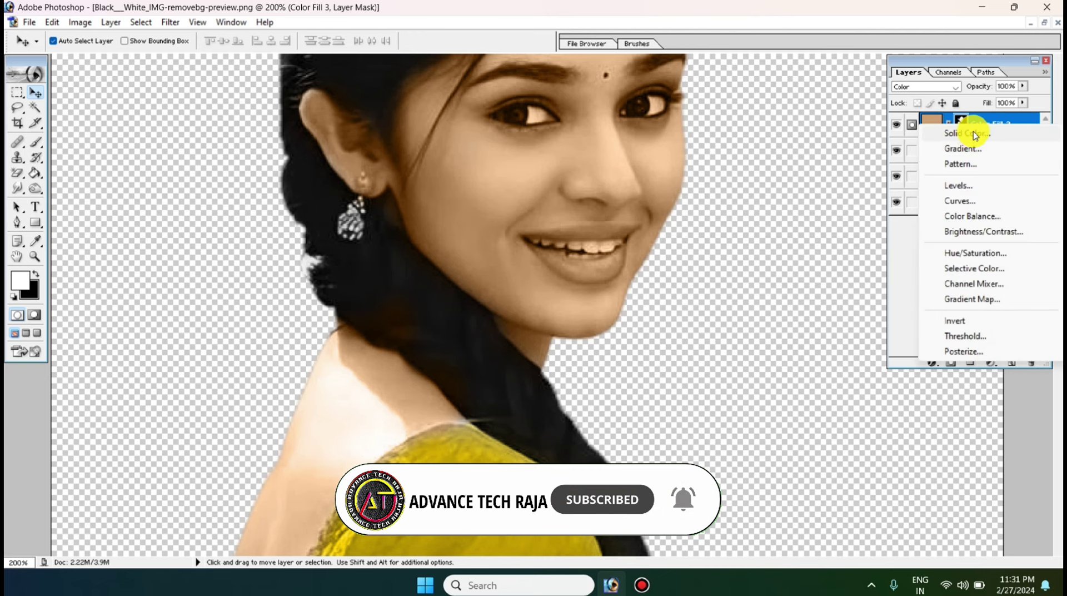
left_click(973, 134)
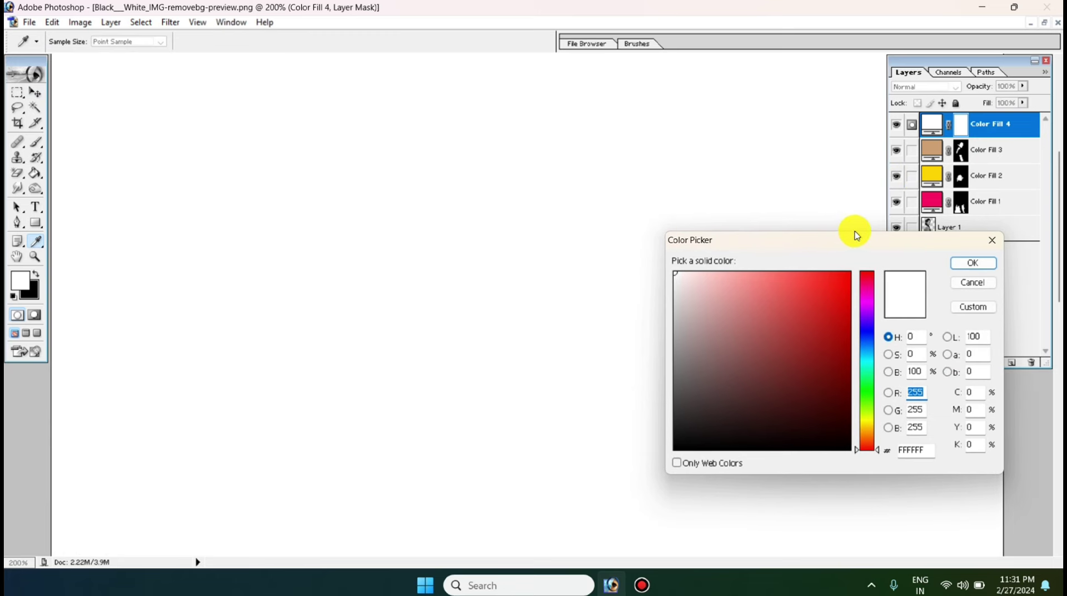
left_click(849, 273)
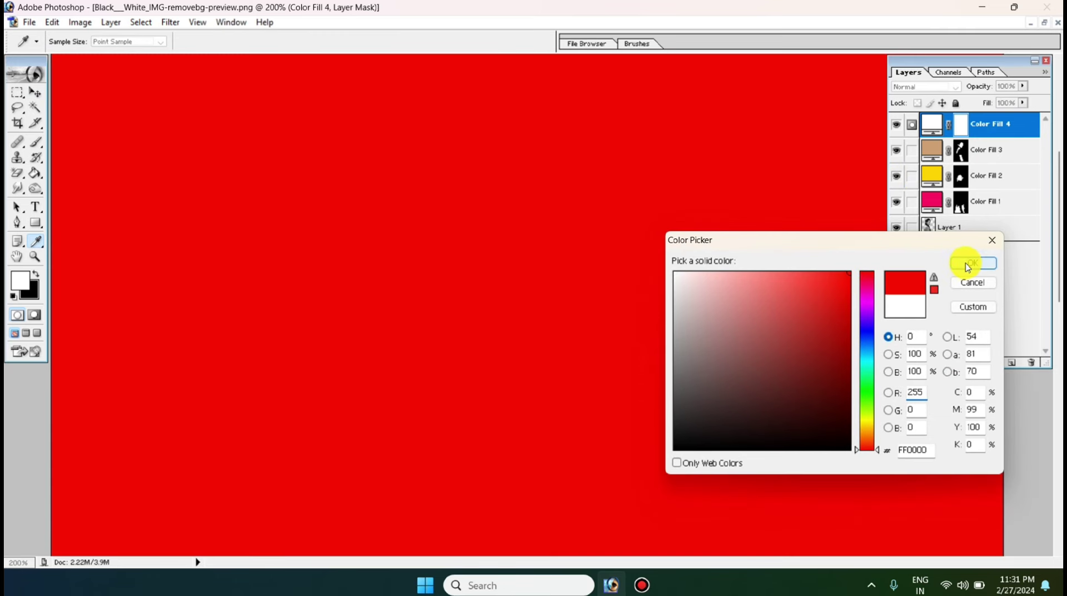
left_click(965, 262)
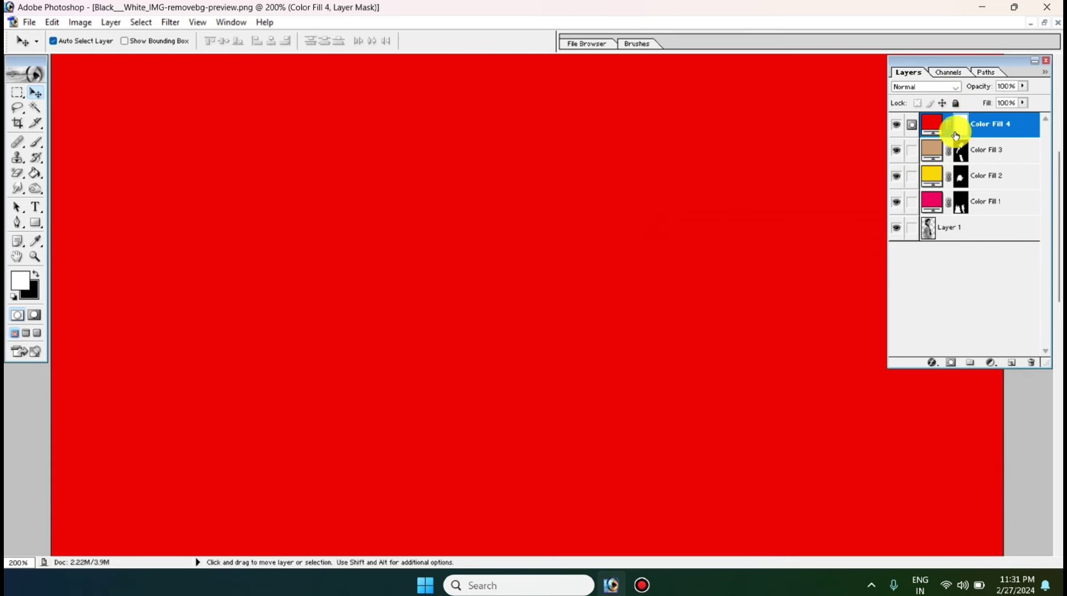
Invert Color Fill 4's mask to black and set its blend mode to Multiply
key("ctrl+i")
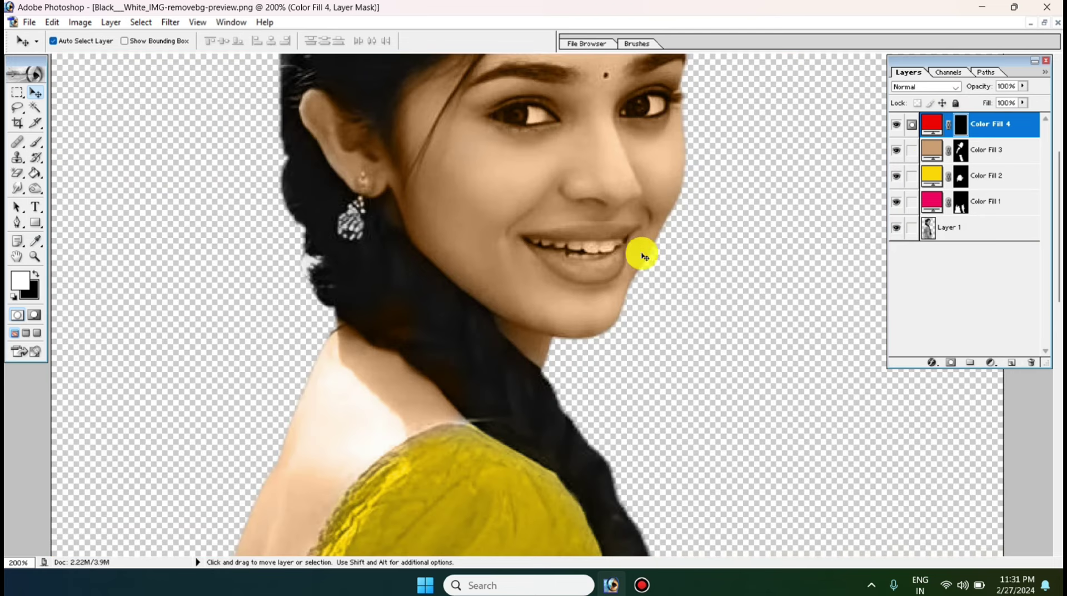
left_click(997, 129)
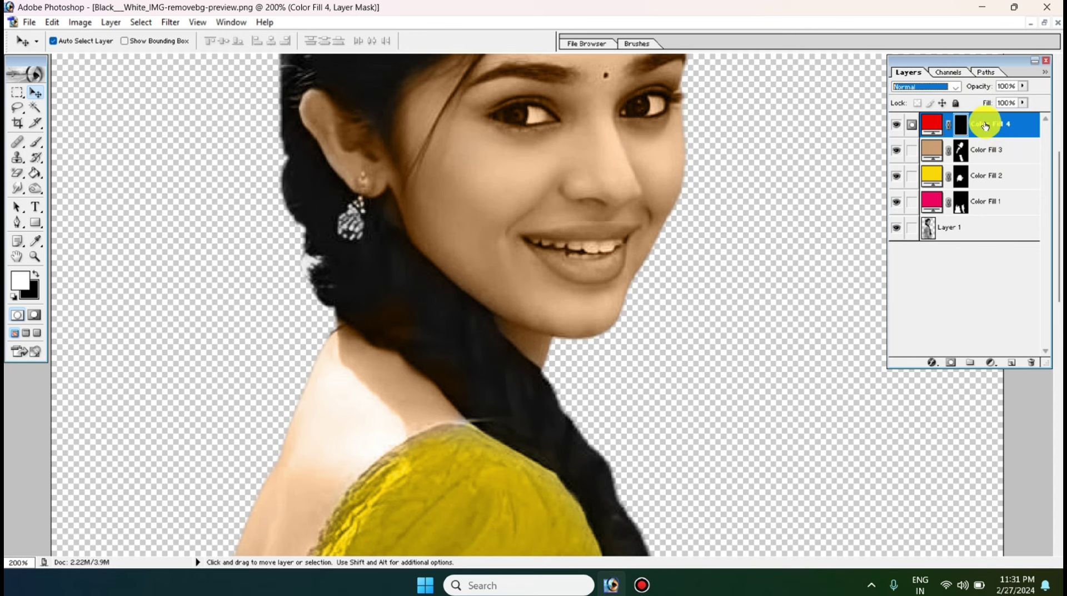
left_click(957, 90)
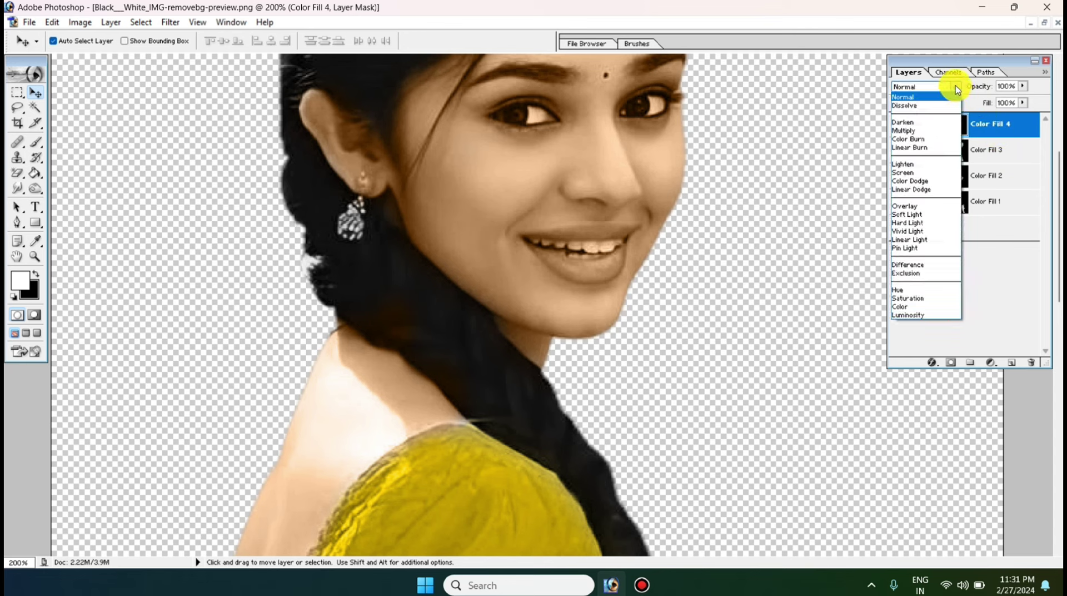
left_click(927, 131)
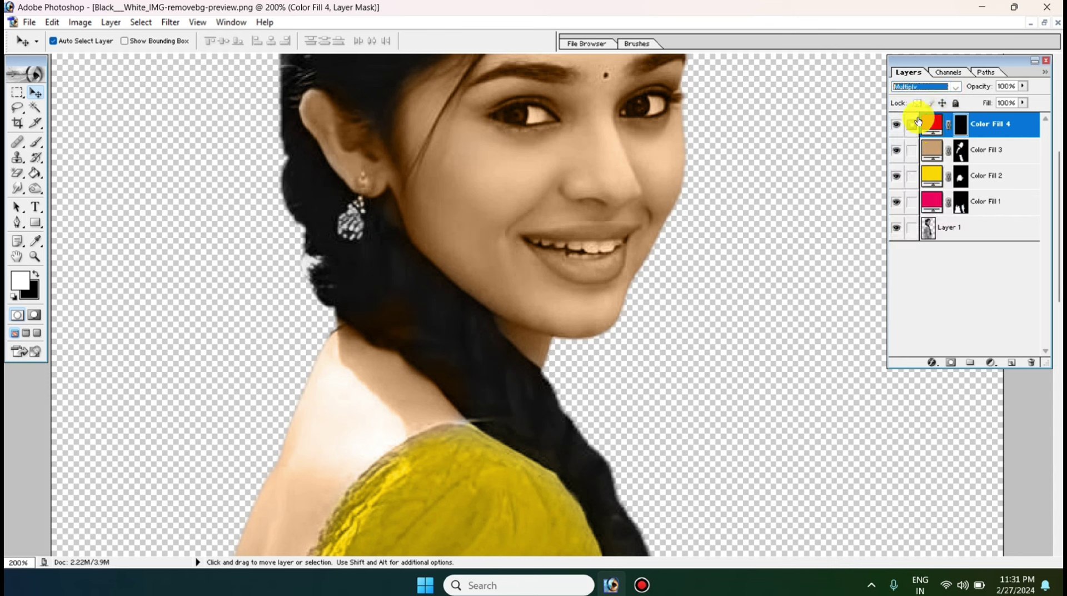
Set up a 12 px brush, zoomed to the mouth, undoing a stray stroke at the lip corner
left_click(36, 142)
key("ctrl+plus")
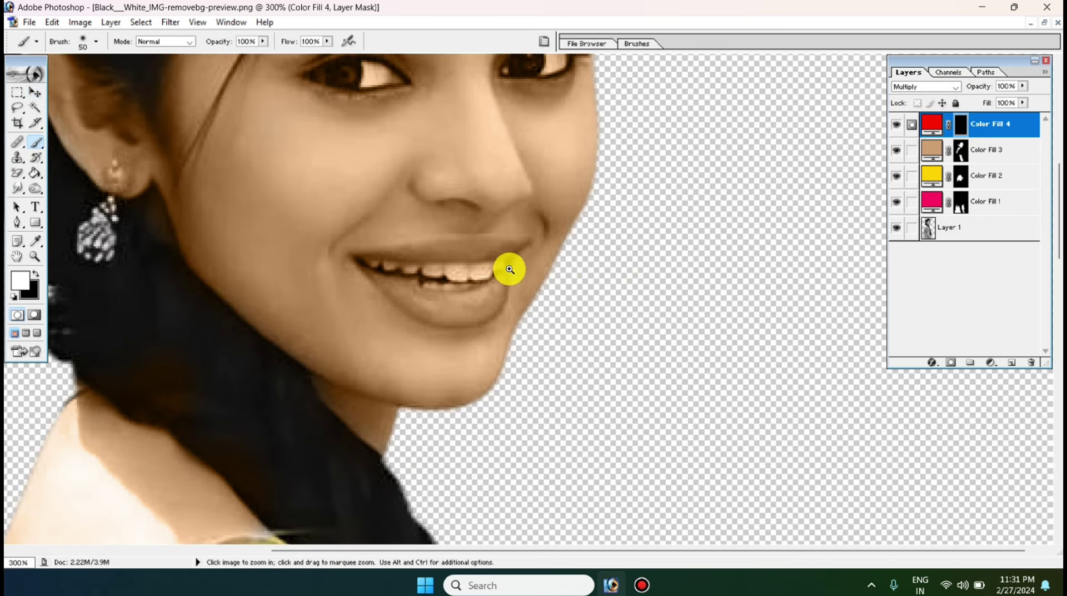
scroll(423, 323, "up", 3)
scroll(423, 322, "up", 2)
key("bracketleft")
key("bracketleft")
key("bracketleft")
right_click(502, 318)
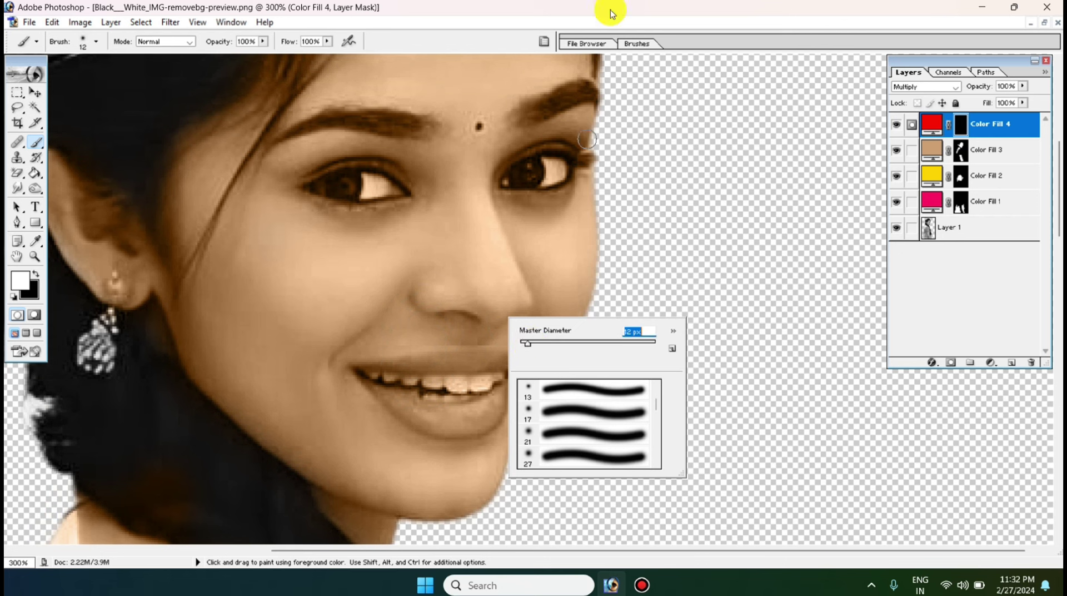
key("Return")
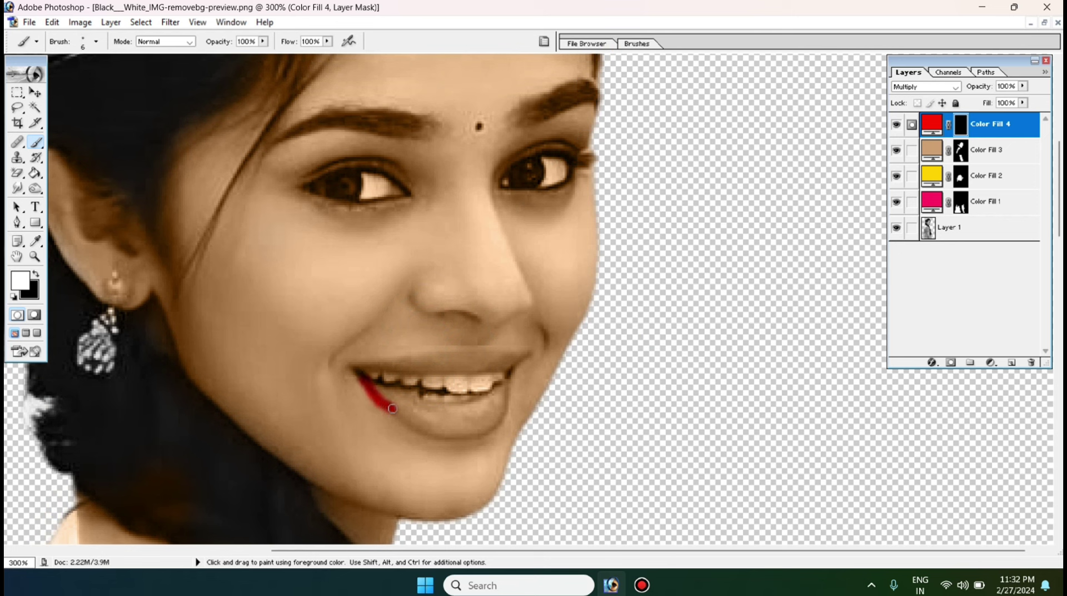
key("ctrl+z")
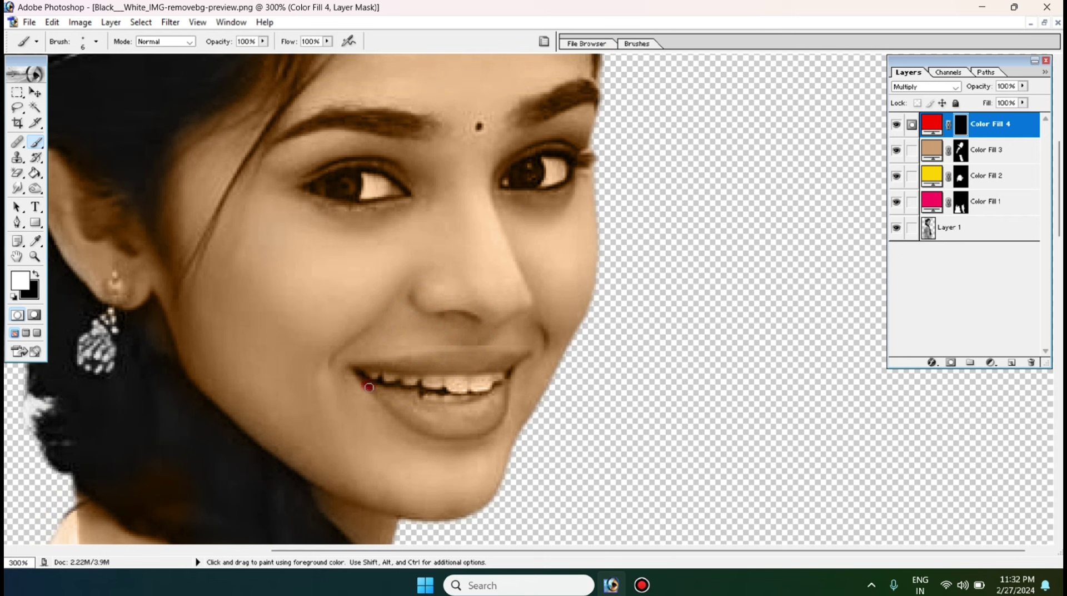
key("ctrl+z")
Paint the lower and upper lips red on Color Fill 4's mask at 400% zoom
left_click(369, 386, "ctrl+space")
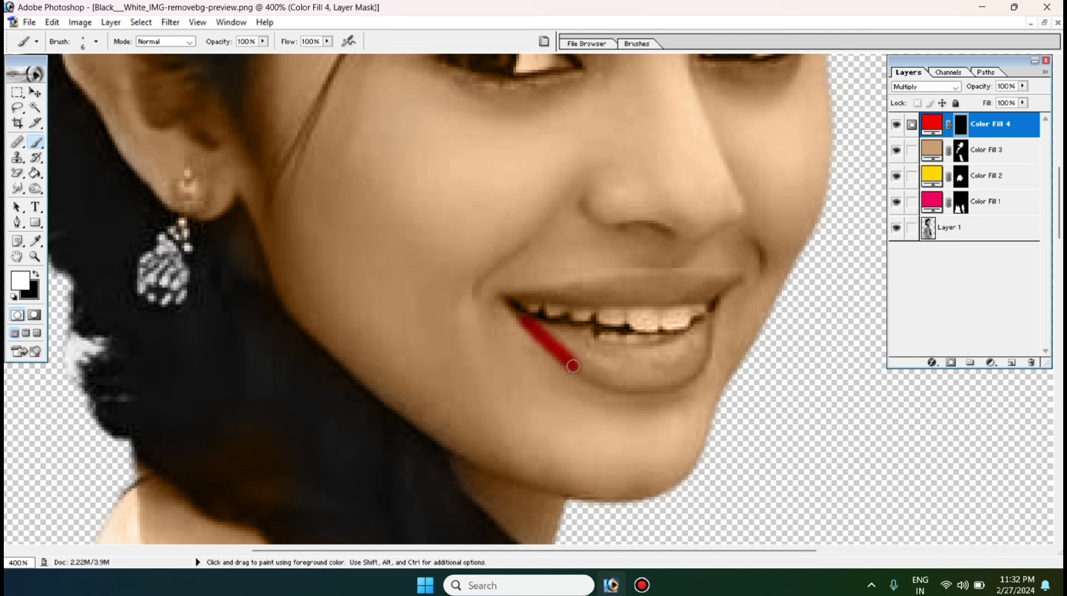
mouse_move(687, 380)
left_mouse_down()
mouse_move(714, 325)
mouse_move(543, 334)
mouse_move(645, 361)
left_mouse_up()
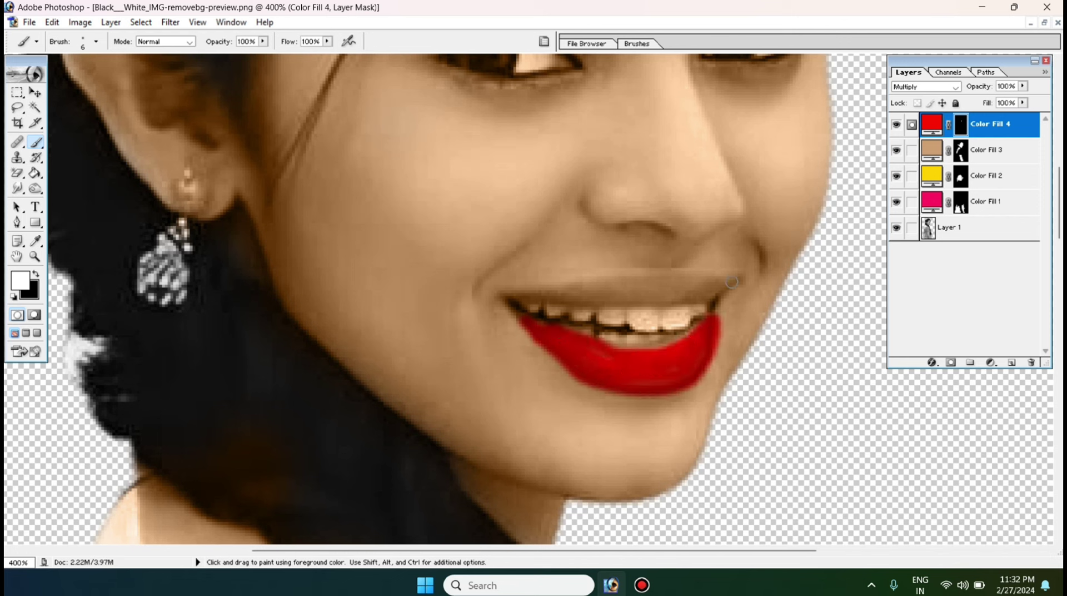
mouse_move(732, 282)
left_mouse_down()
mouse_move(584, 278)
mouse_move(512, 309)
mouse_move(605, 289)
mouse_move(728, 289)
mouse_move(712, 319)
left_mouse_up()
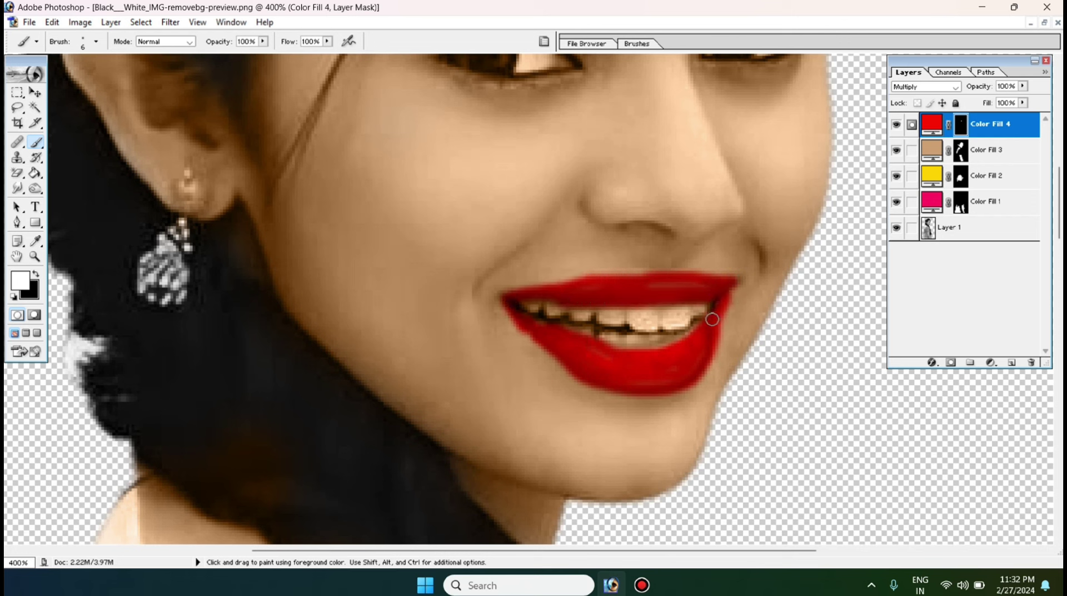
scroll(624, 317, "down", 3)
scroll(543, 207, "up", 2)
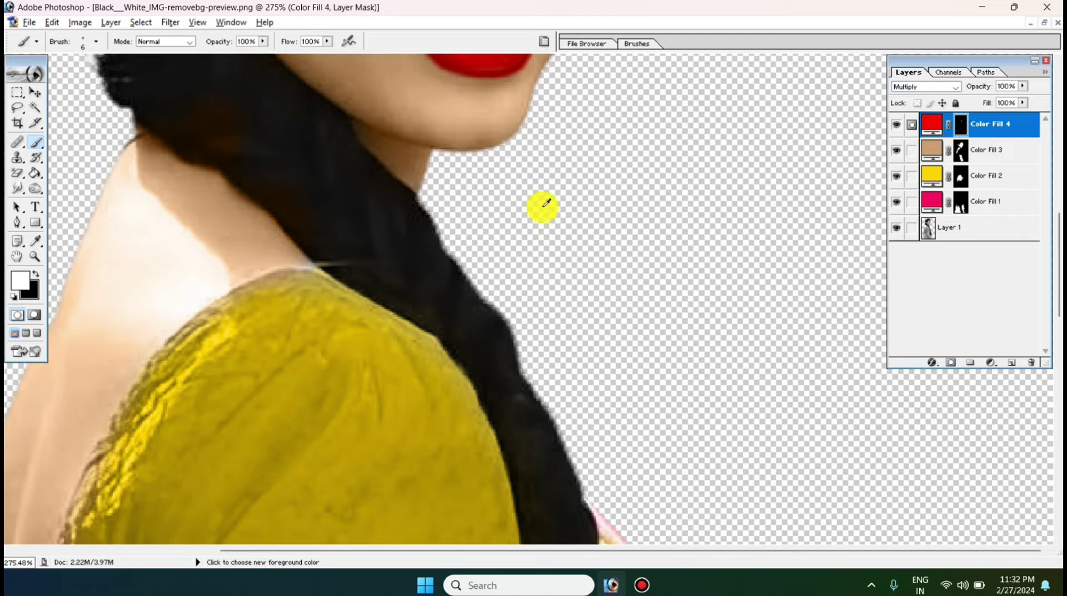
scroll(645, 194, "down", 3)
scroll(667, 200, "down", 3)
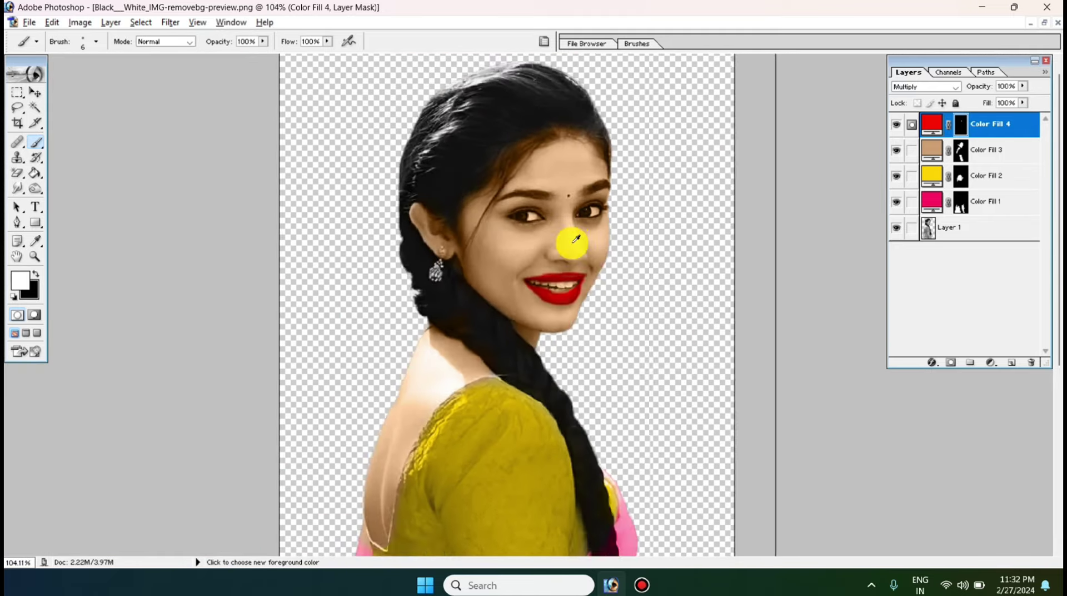
scroll(572, 239, "up", 1)
Change Color Fill 4's colour from red to deep pink E3046D
scroll(590, 333, "down", 1)
key("v")
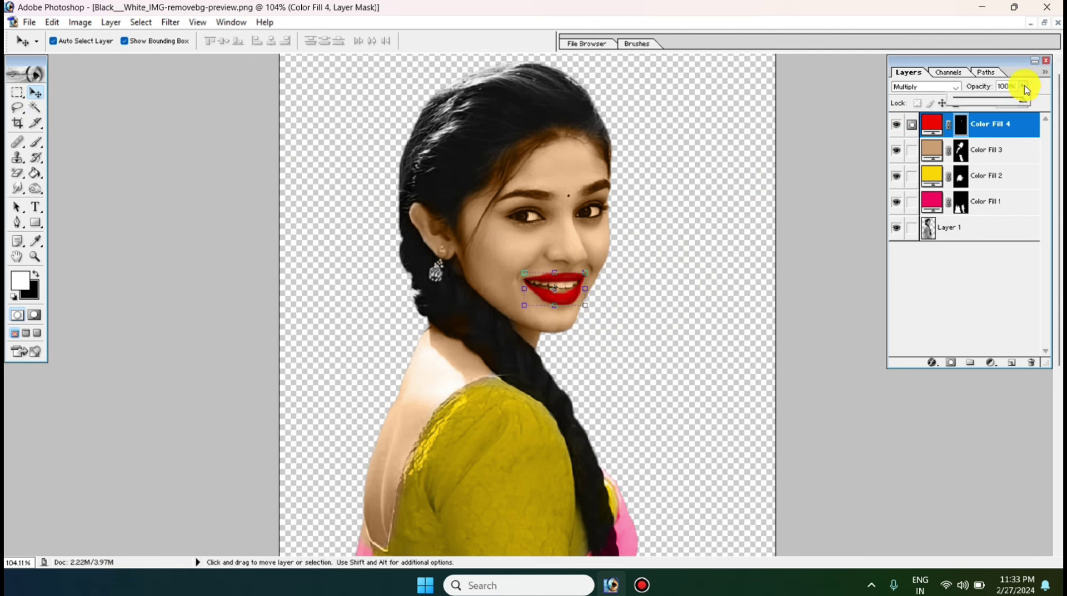
left_click_drag(1014, 106, 1003, 105)
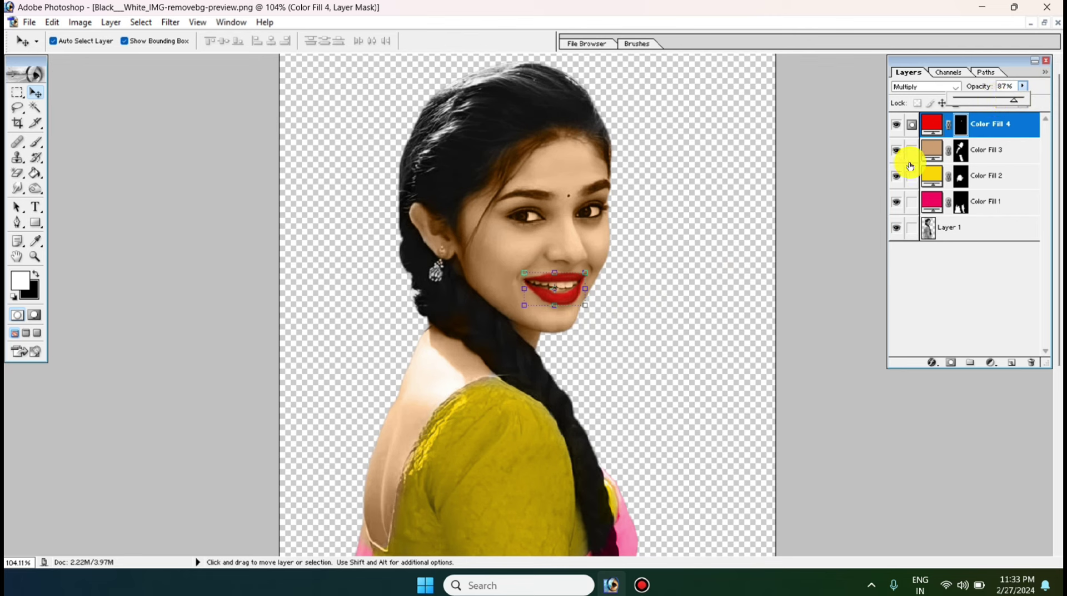
double_click(936, 125)
left_click_drag(869, 279, 855, 297)
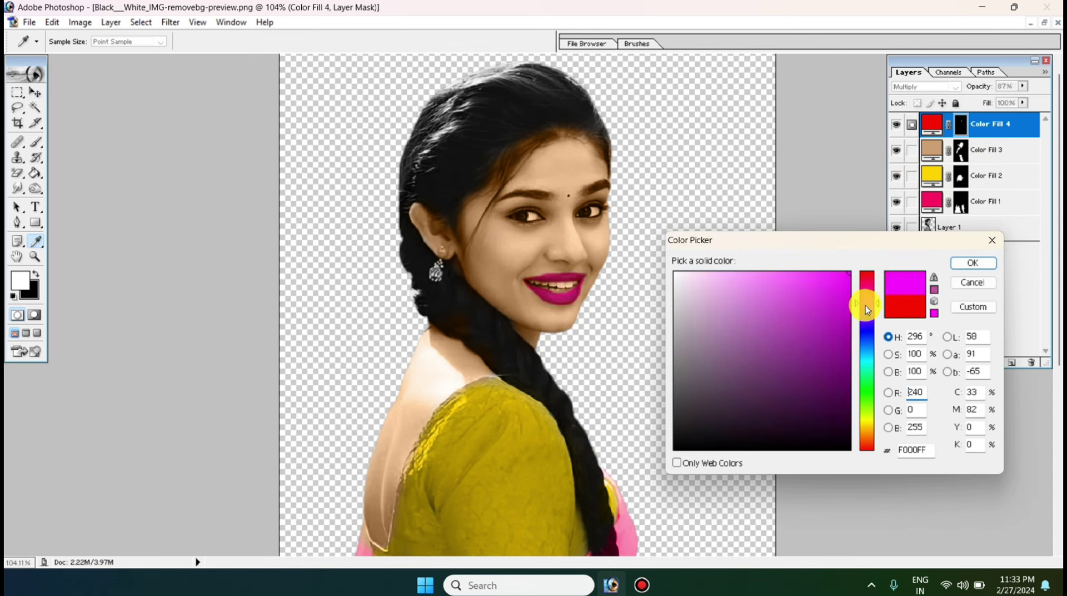
left_click(847, 293)
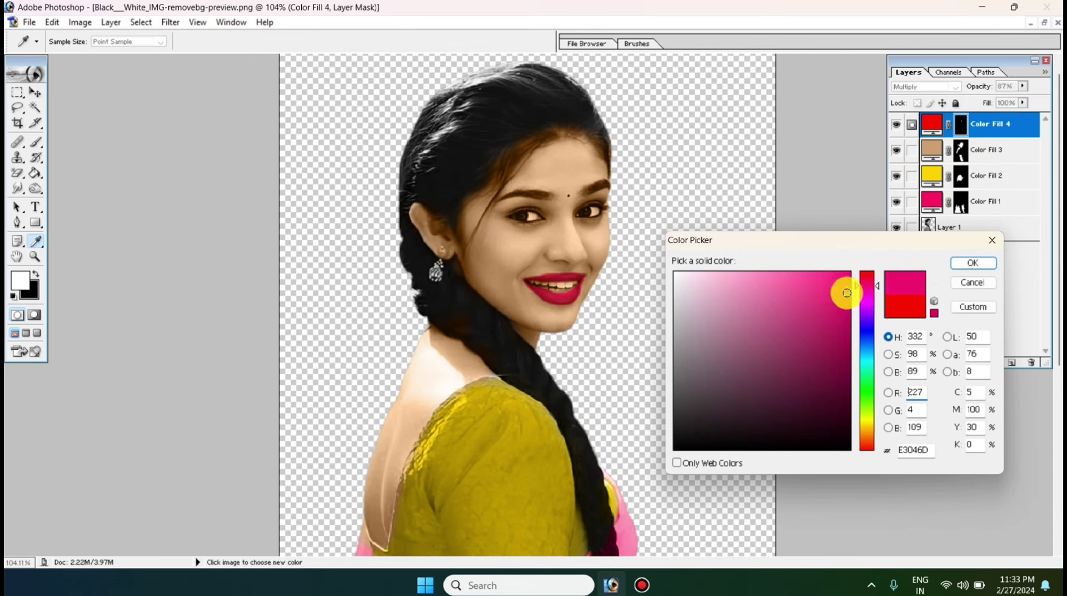
left_click(966, 266)
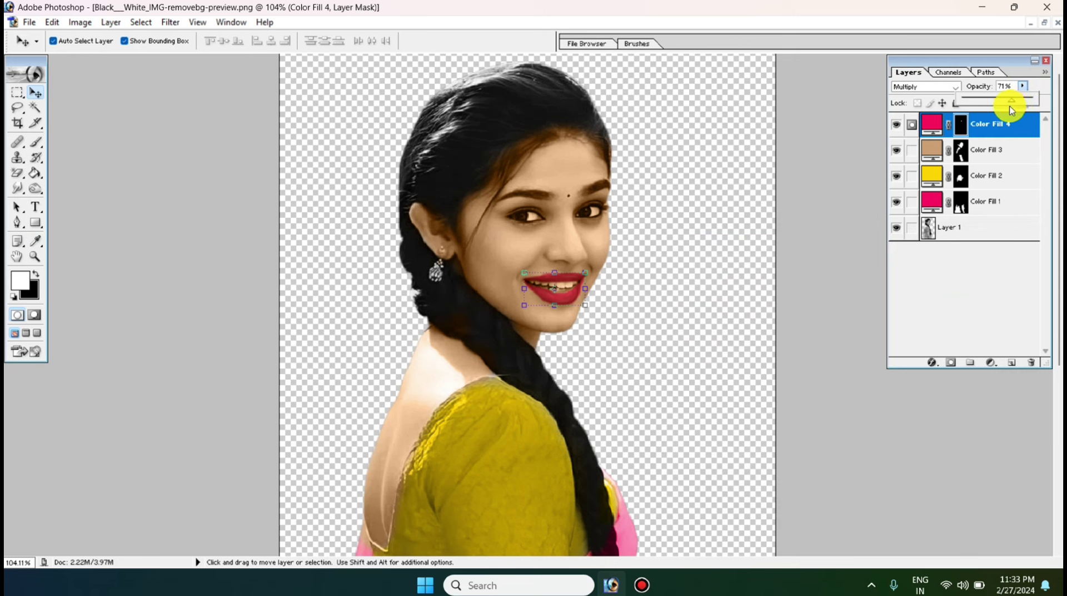
Soften the lip fill to 74% opacity and hide the transform handles
mouse_move(1017, 102)
left_mouse_down()
mouse_move(999, 107)
mouse_move(1013, 118)
left_mouse_up()
left_click_drag(1014, 118, 1013, 115)
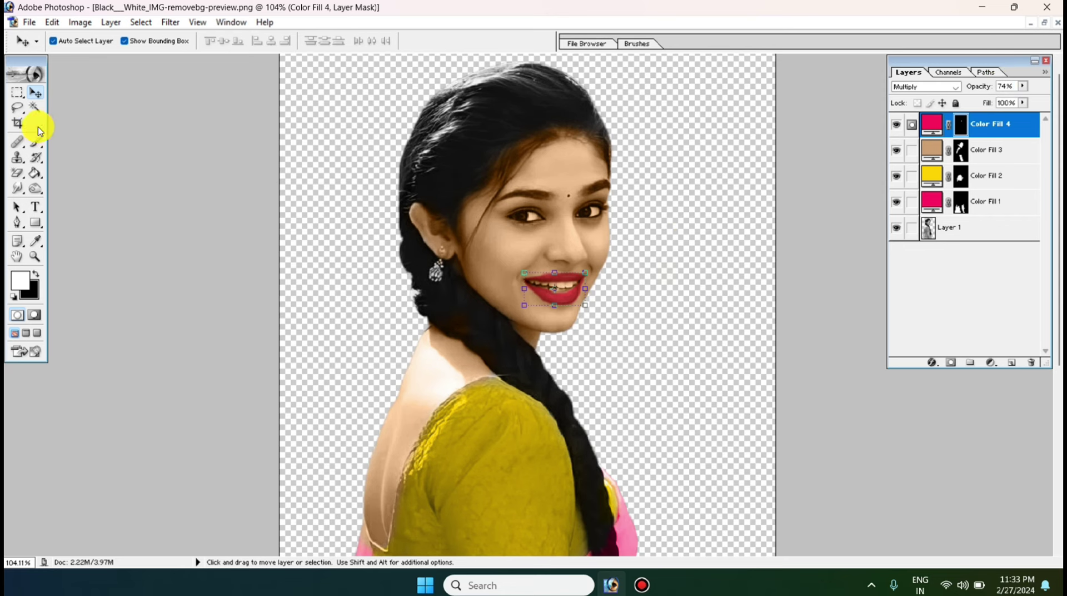
left_click(124, 41)
scroll(678, 235, "down", 1)
scroll(615, 297, "down", 2)
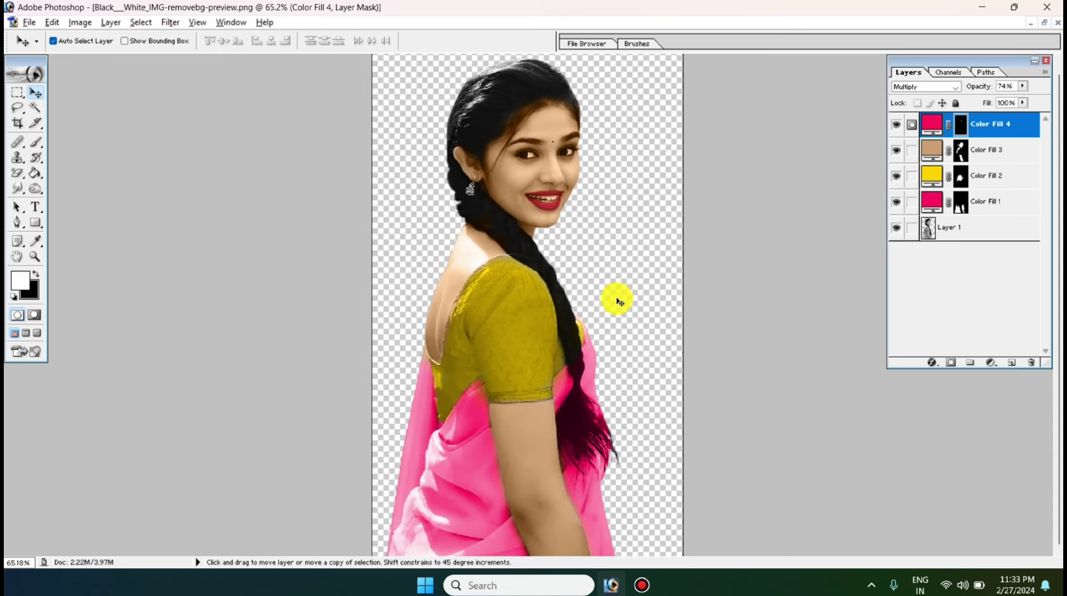
scroll(613, 308, "down", 1)
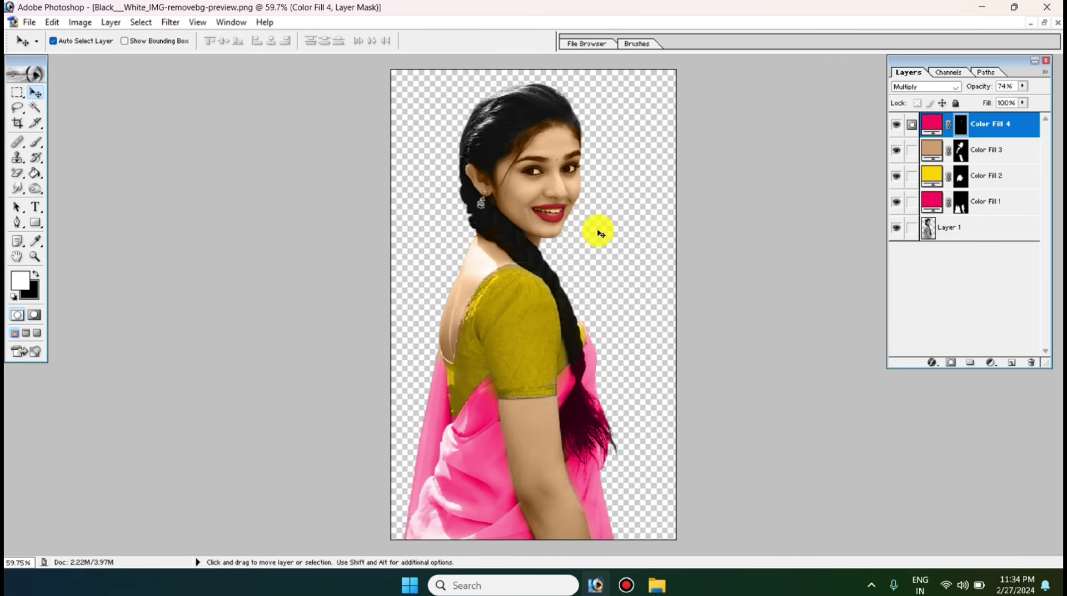
Open the BACKGROUND image from the Desktop via File > Open
left_click(29, 22)
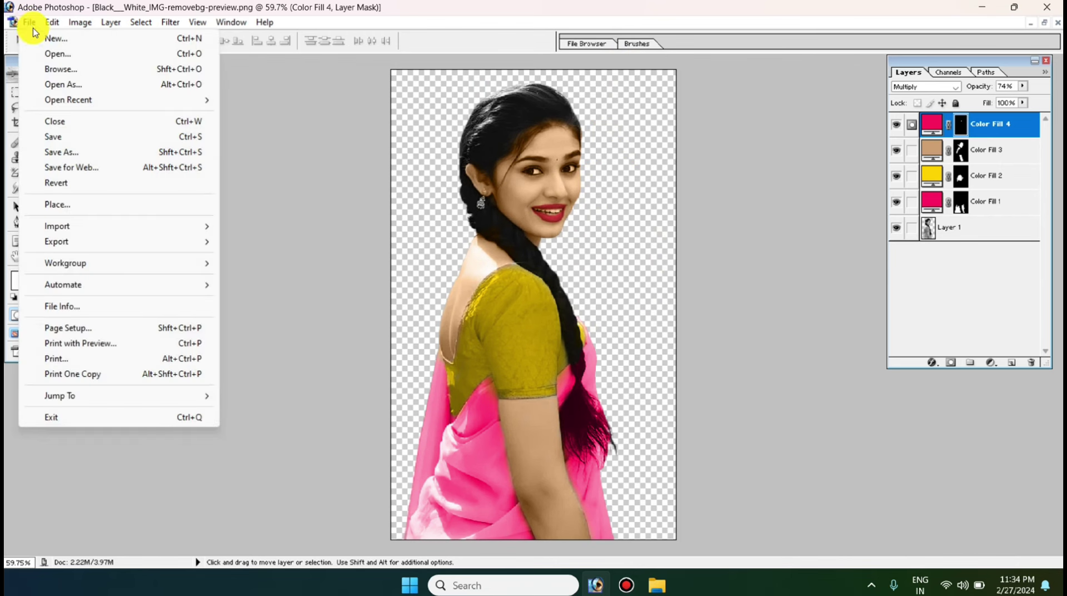
left_click(60, 52)
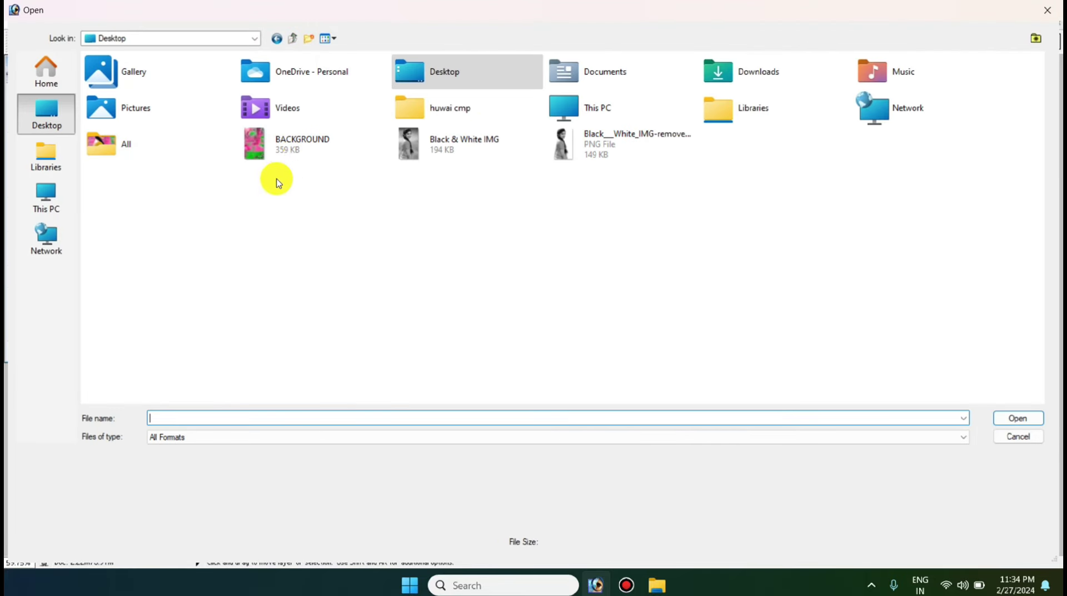
left_click(286, 151)
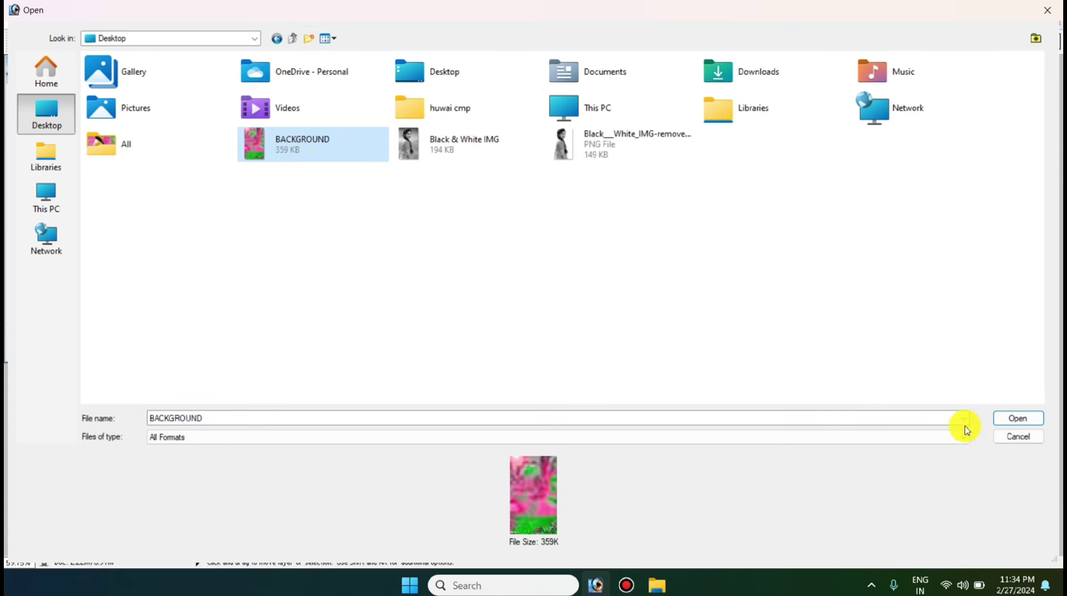
left_click(1010, 424)
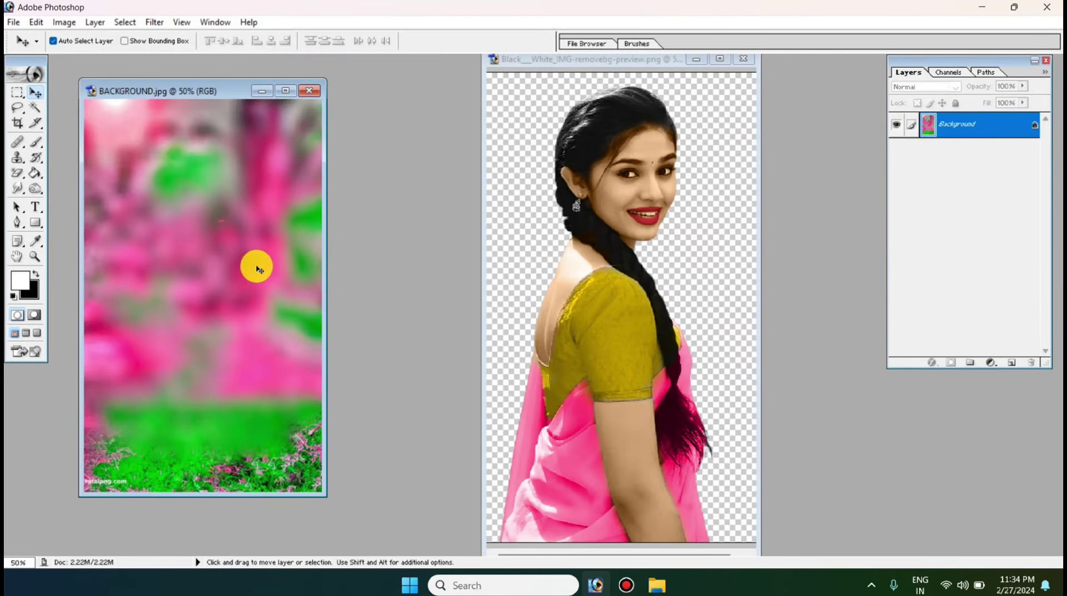
Drag the BACKGROUND image into the portrait document and close BACKGROUND.jpg
left_click_drag(213, 279, 513, 206)
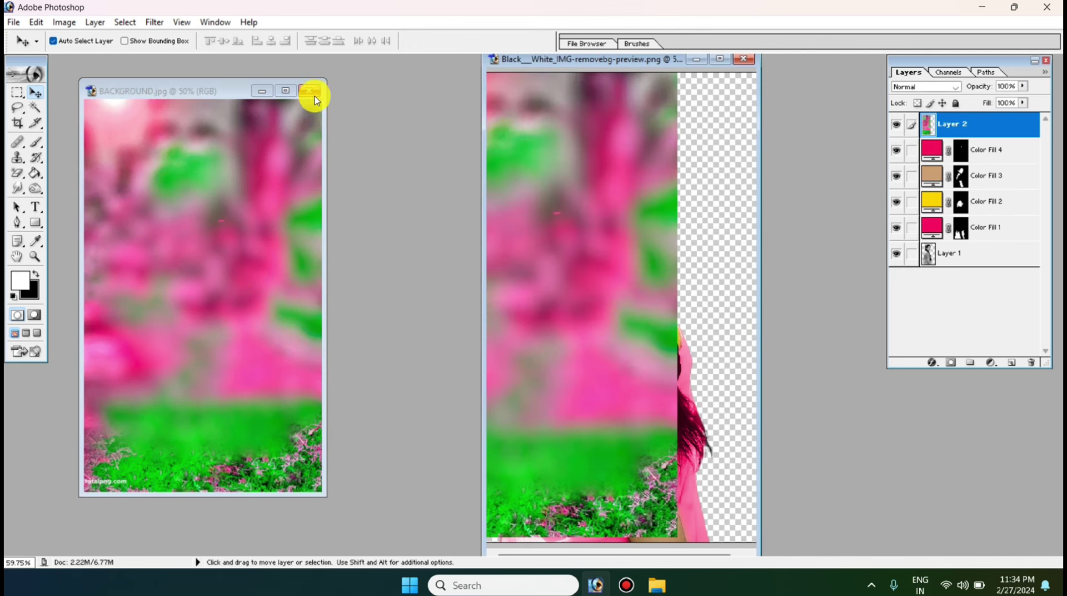
left_click(309, 90)
double_click(588, 59)
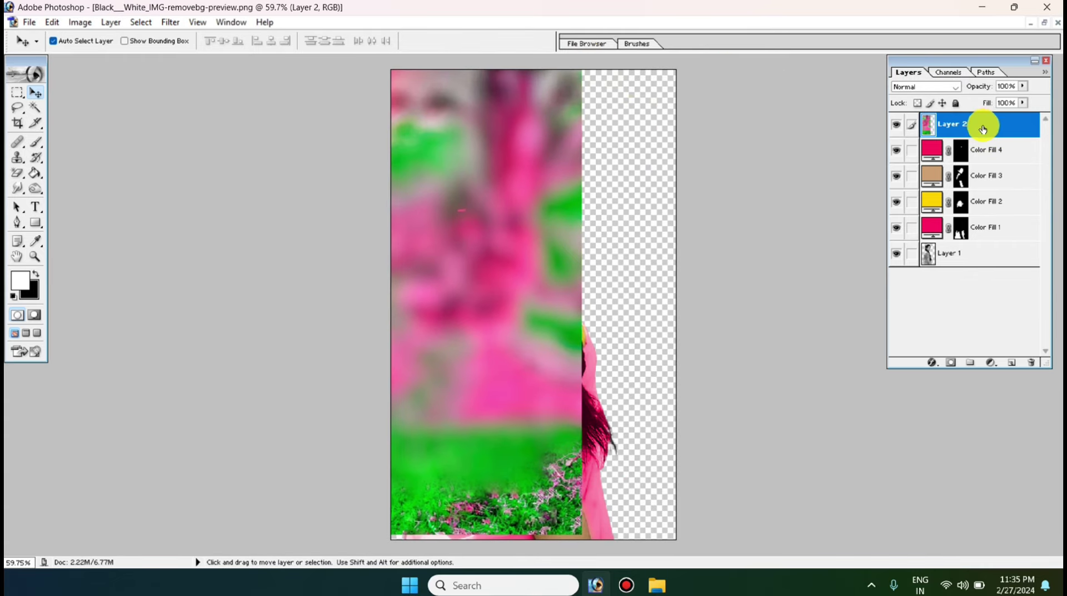
Move Layer 2 below the woman and position it to cover the whole canvas
left_click_drag(967, 125, 951, 269)
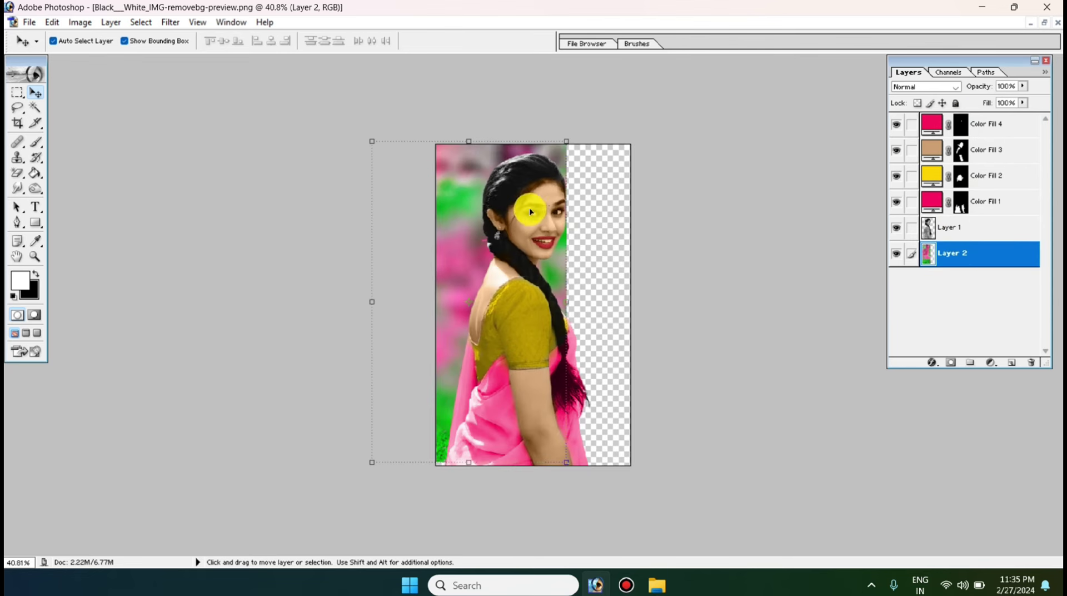
left_click_drag(477, 201, 526, 201)
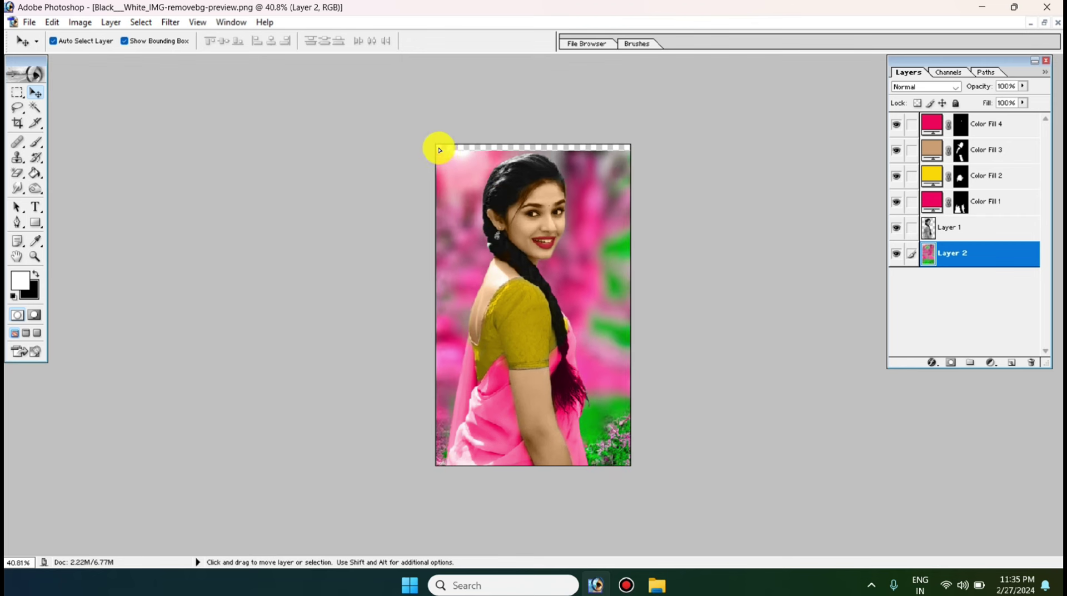
left_click_drag(438, 147, 440, 139)
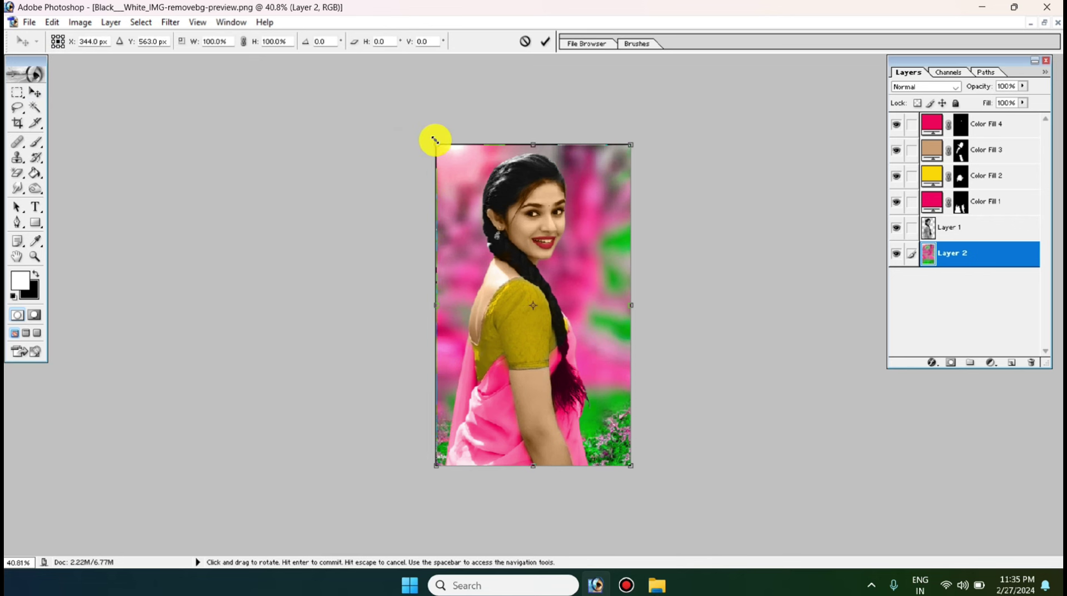
key("ctrl+0")
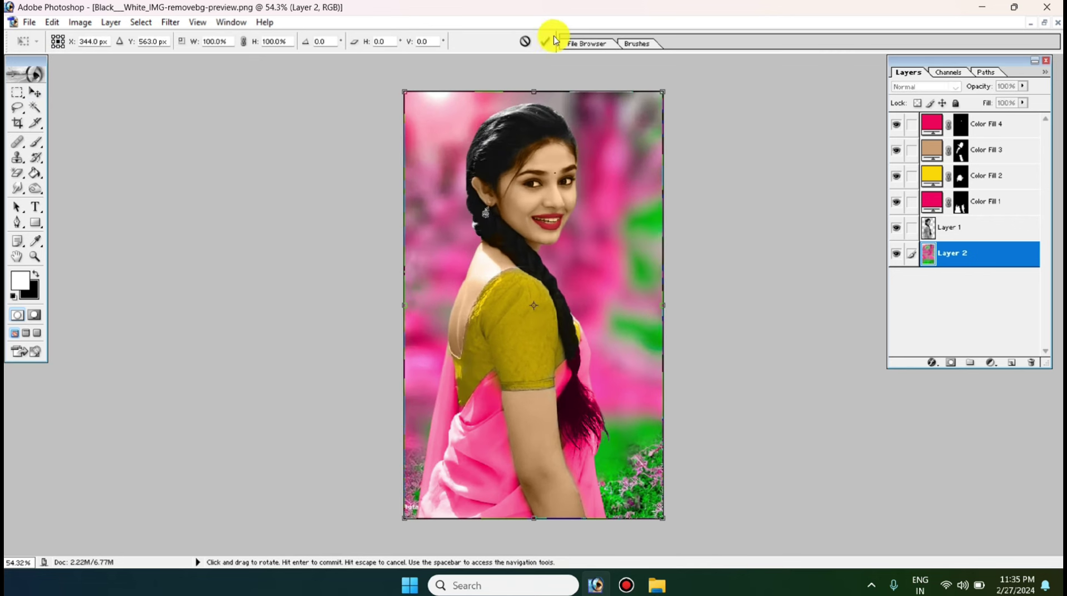
left_click(553, 42)
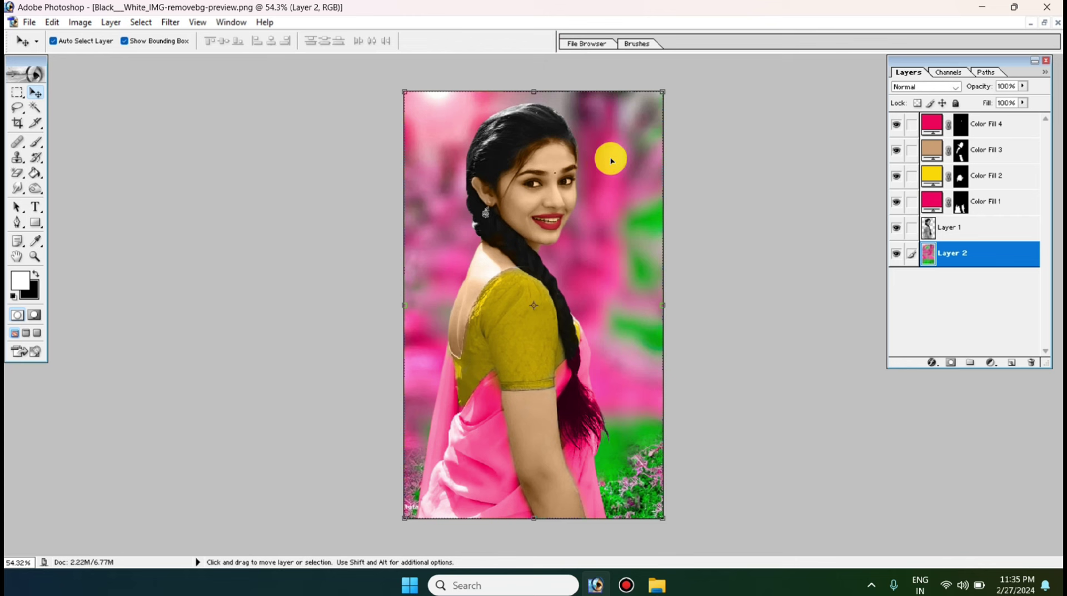
key("ctrl+0")
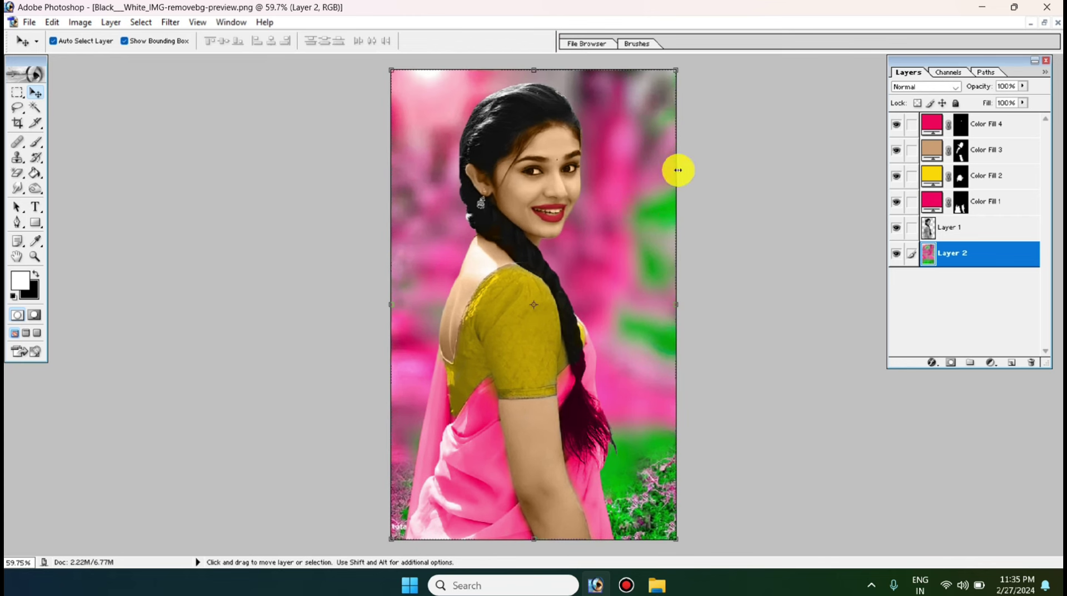
left_click(987, 229)
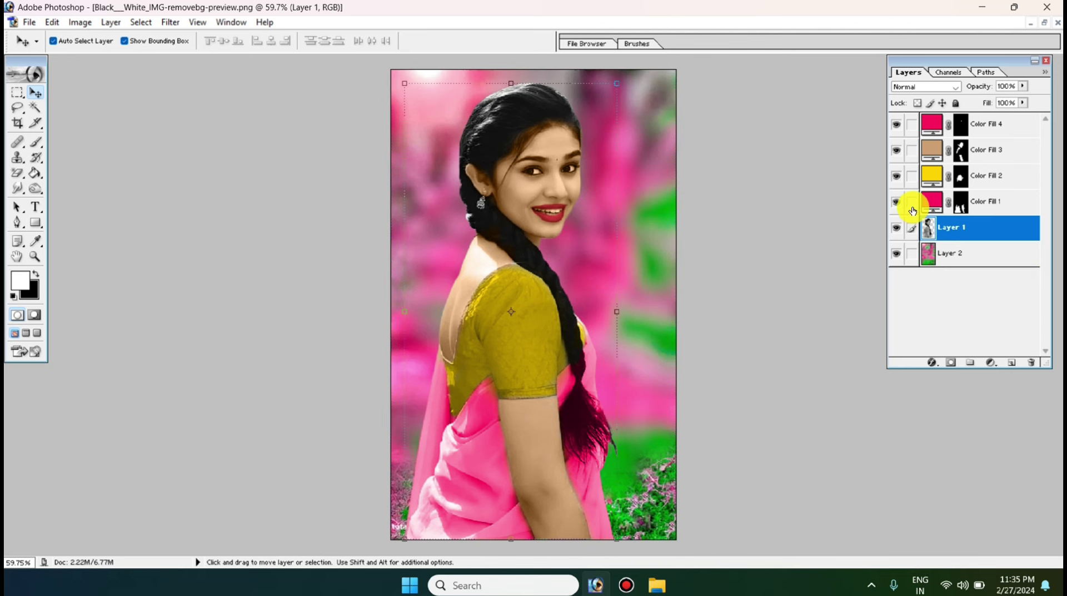
Link Layer 1 with Color Fill 1–4 and merge them with Ctrl+E
left_click_drag(912, 207, 916, 137)
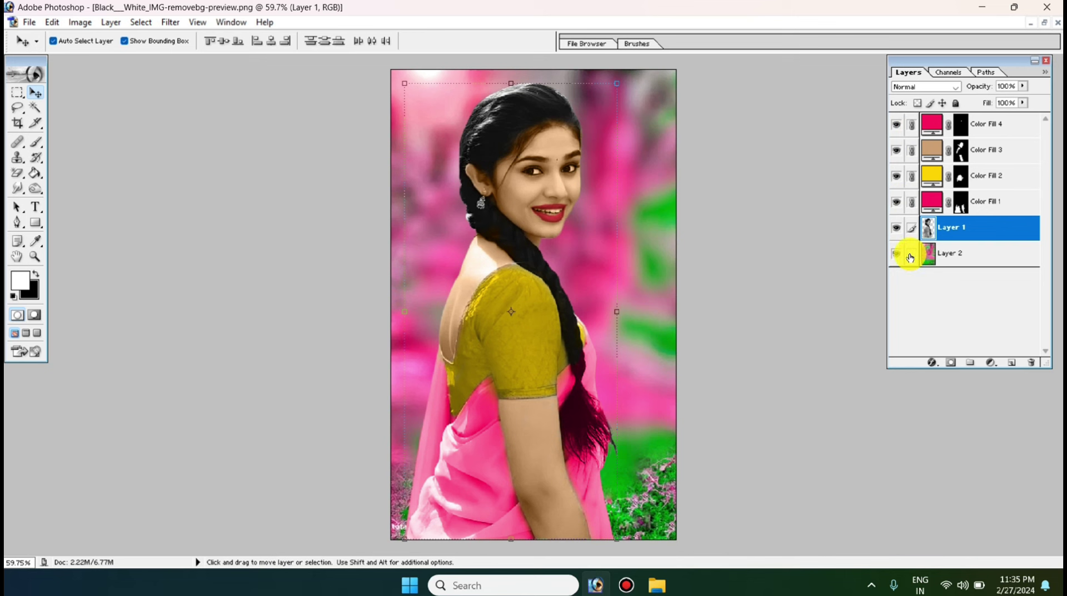
left_click(992, 201)
left_click_drag(912, 175, 912, 124)
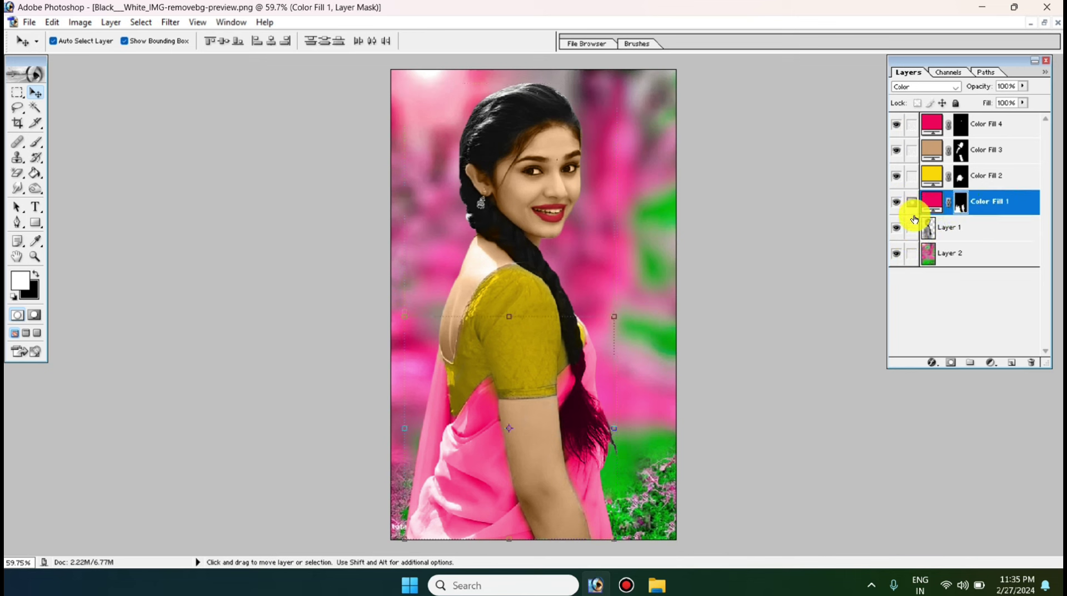
left_click_drag(914, 225, 916, 128)
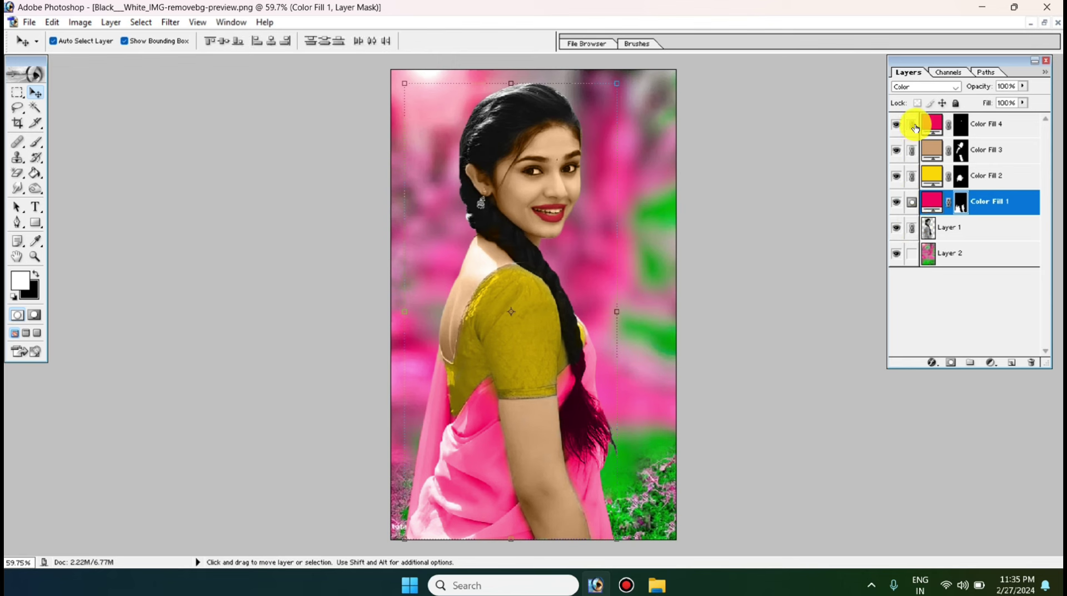
key("ctrl+e")
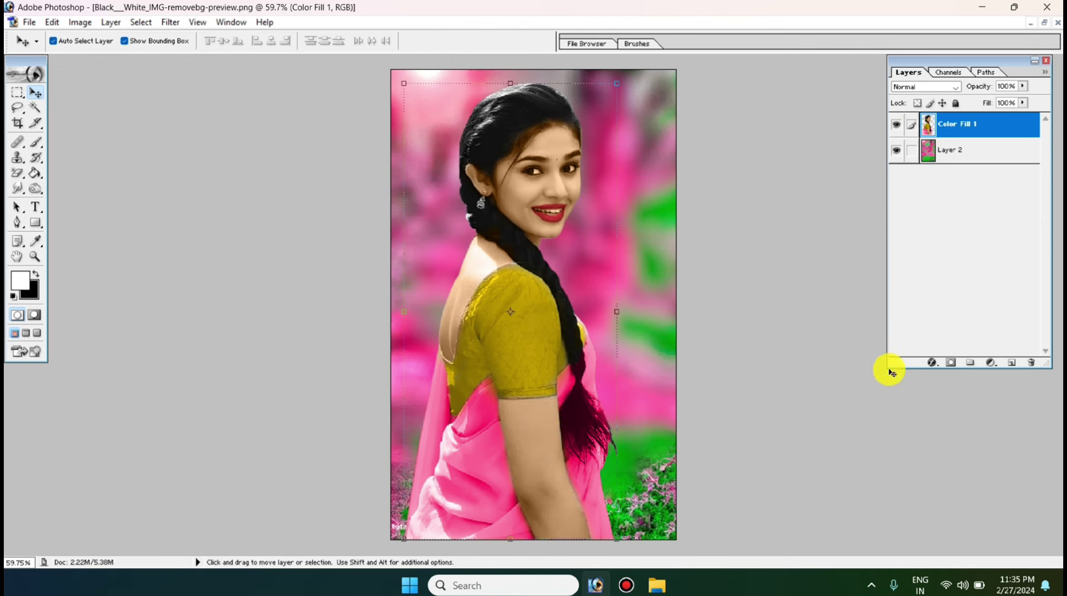
Toggle the merged portrait and background layers' visibility to check the result
left_click_drag(884, 374, 838, 458)
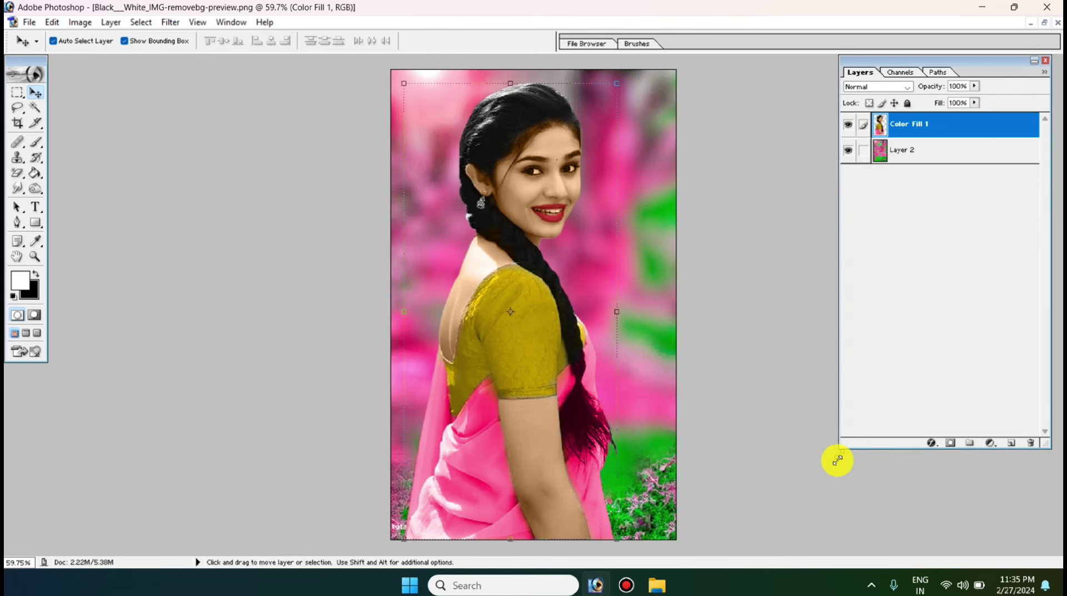
left_click(845, 128)
left_click(845, 128)
left_click(846, 149)
left_click(845, 150)
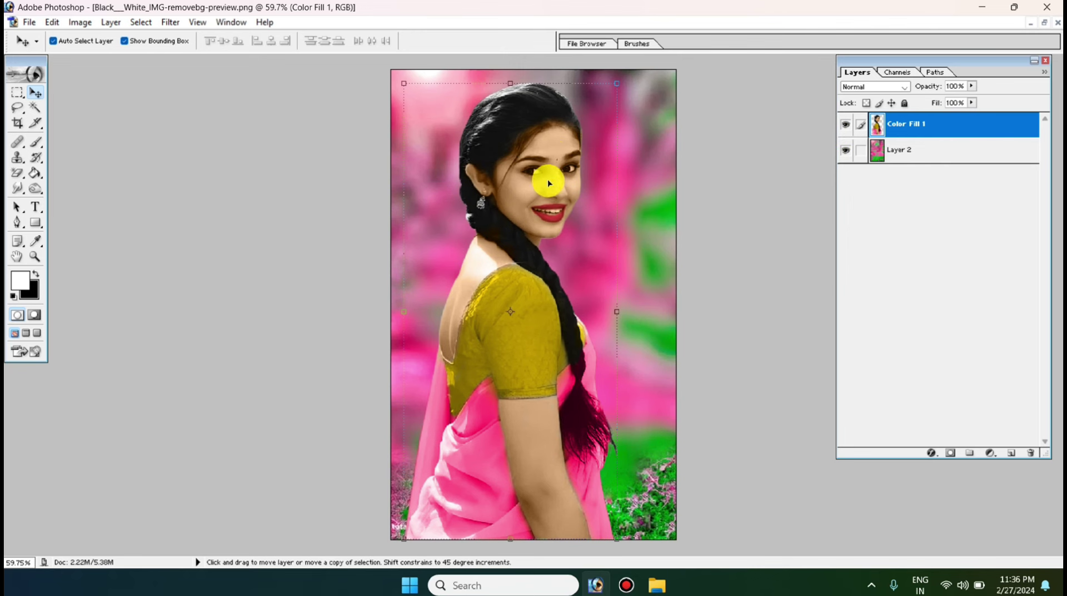
In Selective Color, reduce Yellow in the Reds to make the lips pinker
scroll(549, 183, "up", 1)
scroll(534, 221, "down", 1)
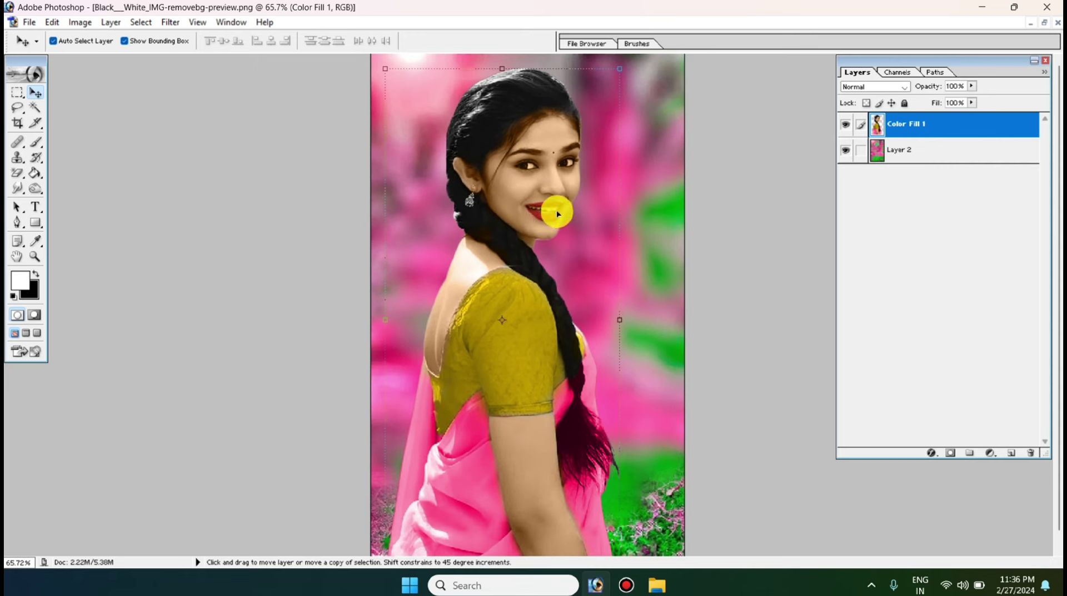
left_click(82, 22)
mouse_move(117, 60)
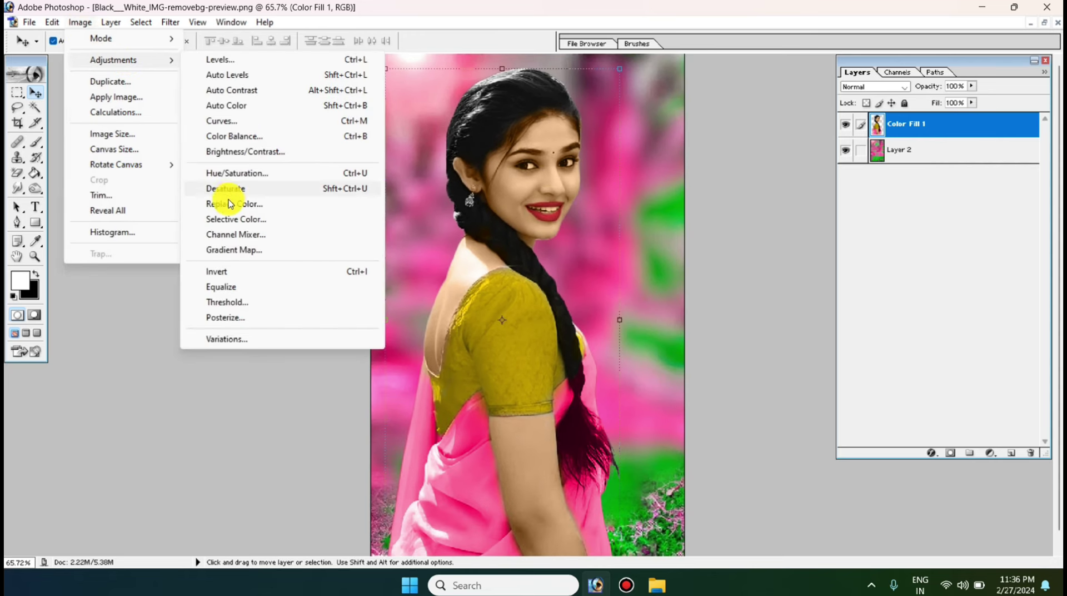
left_click(279, 220)
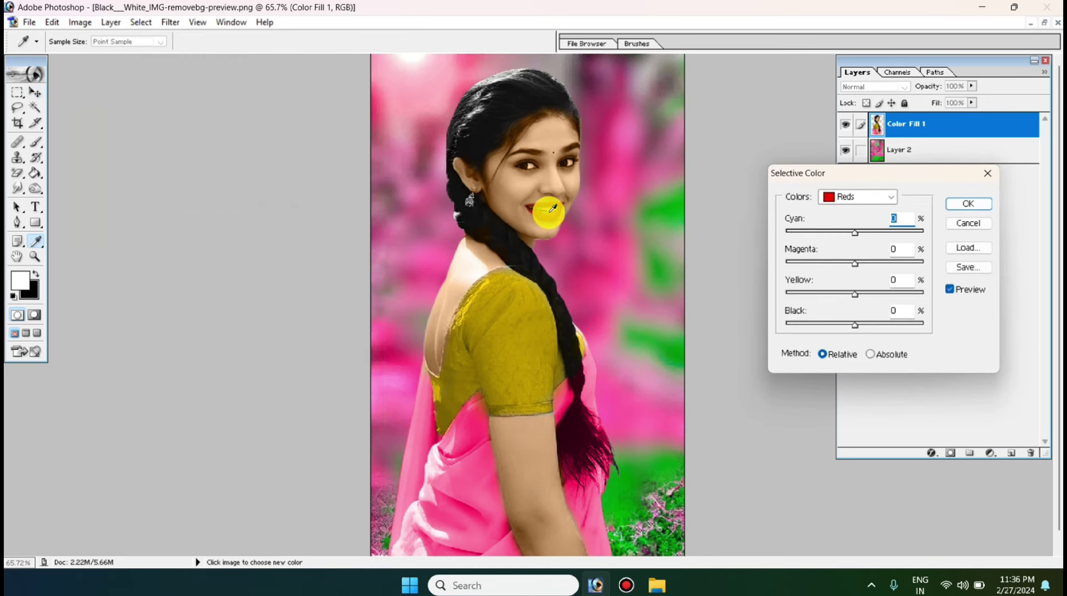
mouse_move(836, 181)
left_mouse_down()
mouse_move(800, 204)
mouse_move(808, 222)
left_mouse_up()
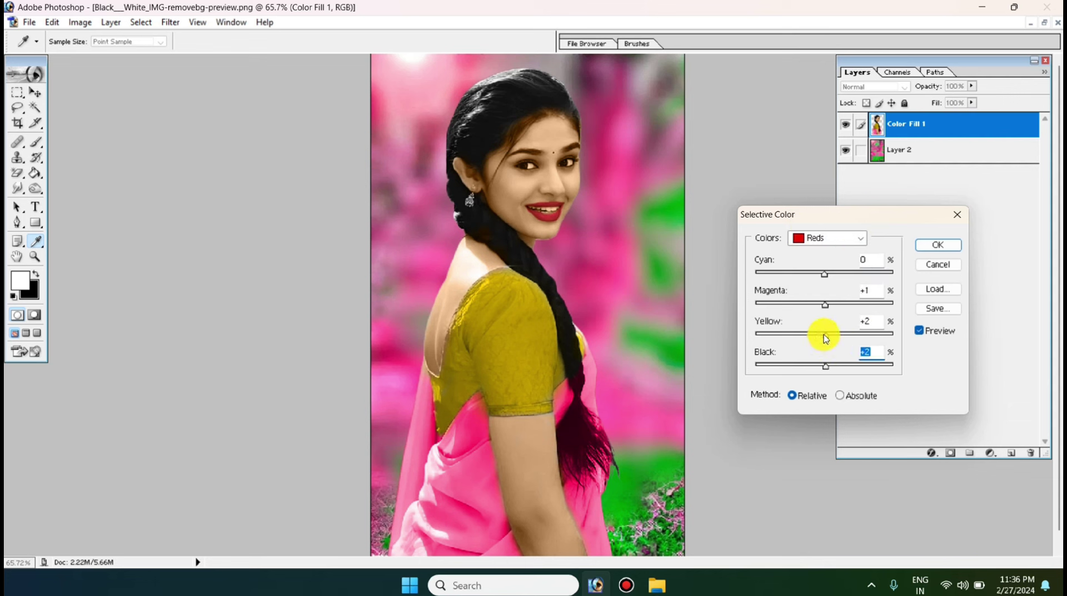
mouse_move(825, 335)
left_mouse_down()
mouse_move(795, 335)
mouse_move(812, 349)
left_mouse_up()
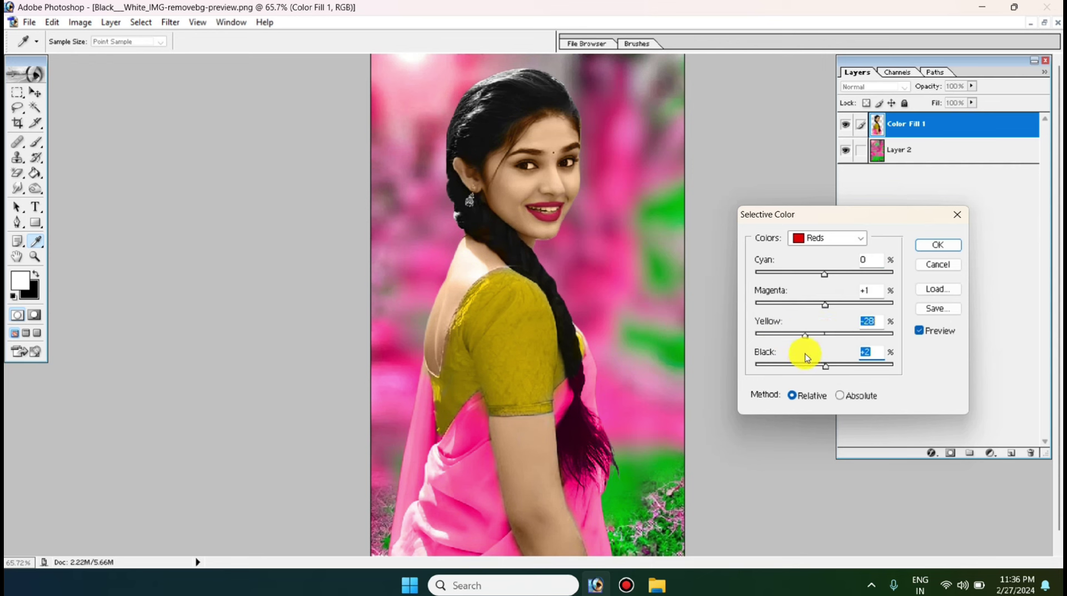
Set the Yellows range to Cyan +1% and Yellow -28% and apply it
left_click(832, 240)
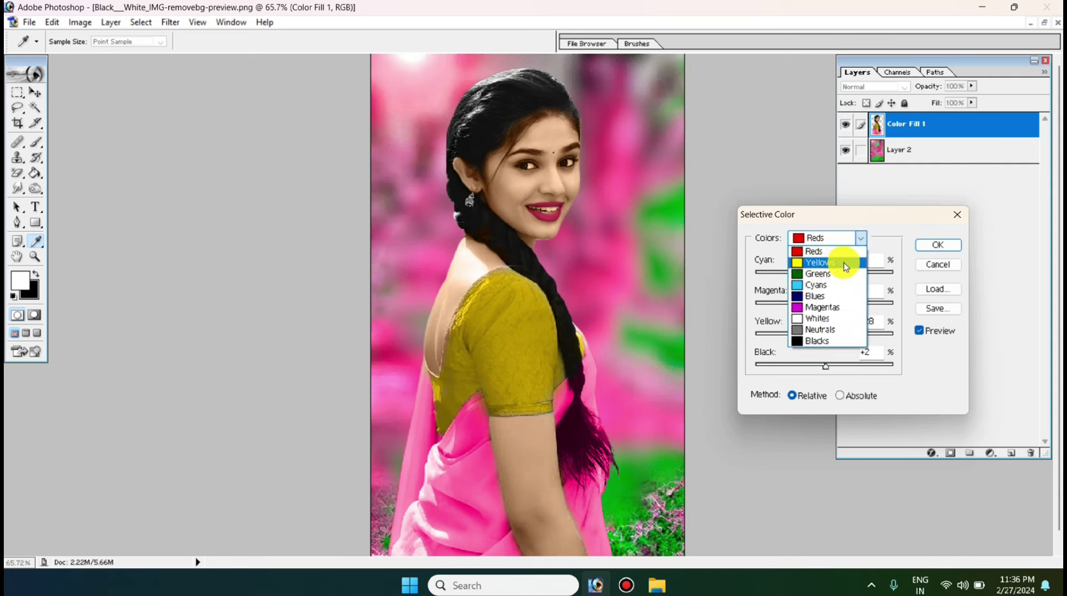
left_click(835, 261)
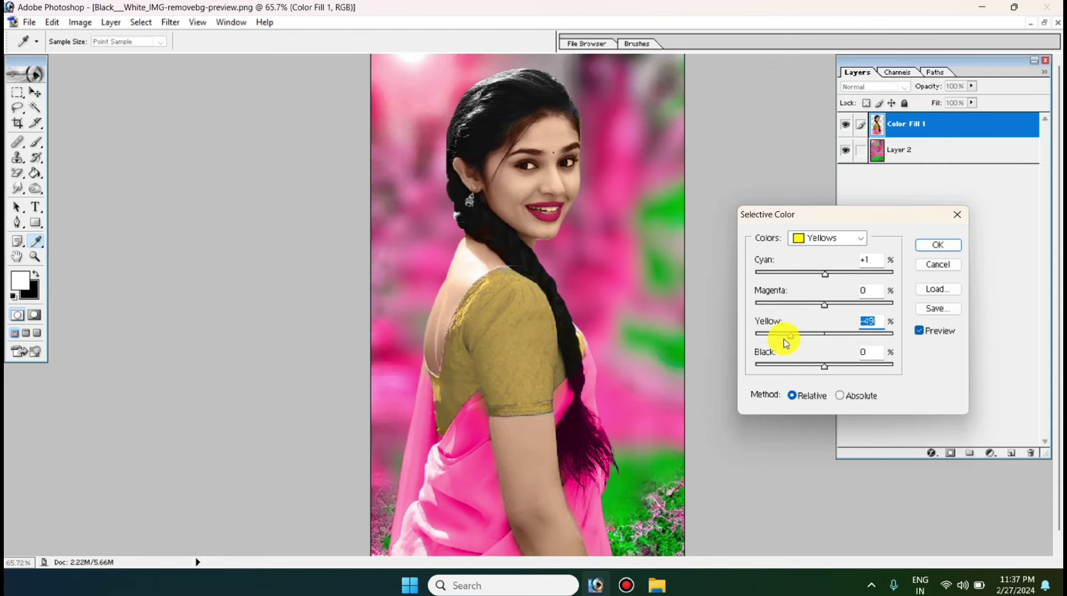
left_click_drag(786, 349, 813, 350)
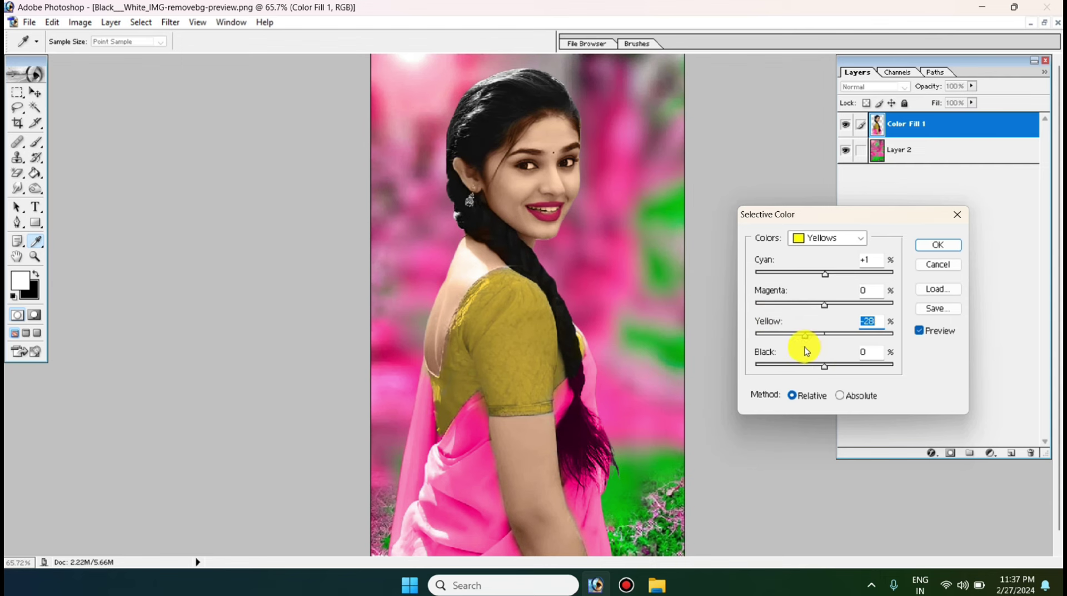
left_click(937, 246)
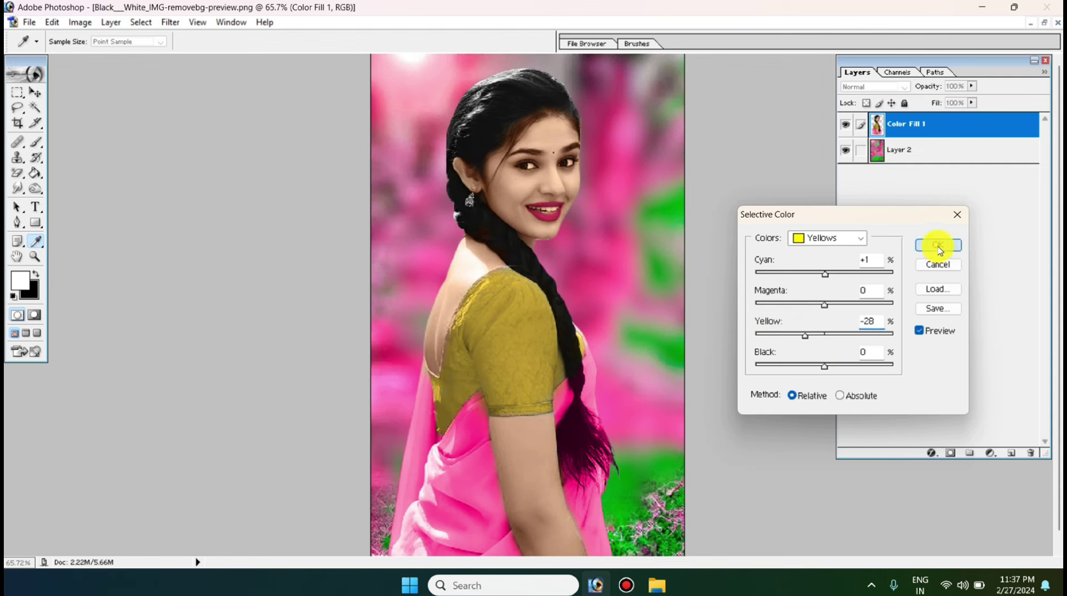
key("v")
scroll(619, 267, "down", 1)
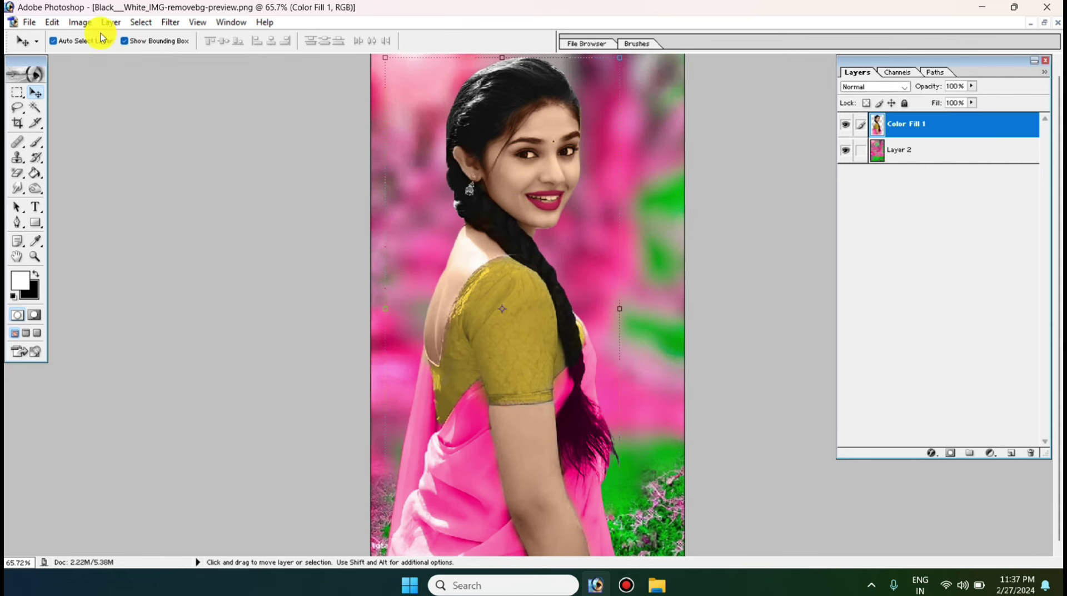
Apply a Curves adjustment raising input 118 to output 140 to brighten the midtones
left_click(79, 22)
mouse_move(113, 60)
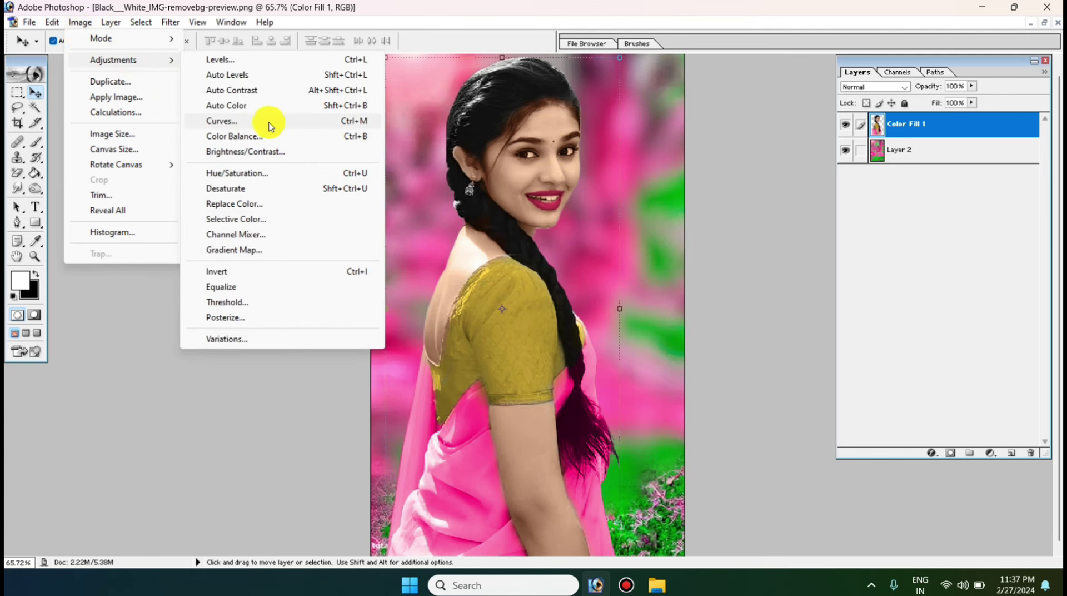
left_click(261, 122)
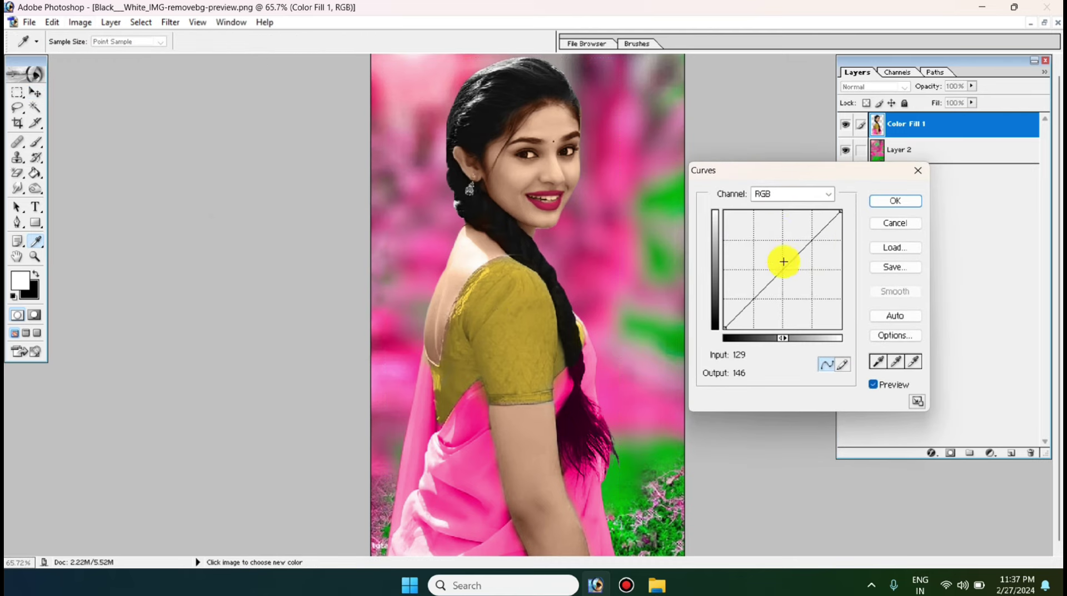
left_click_drag(769, 171, 778, 225)
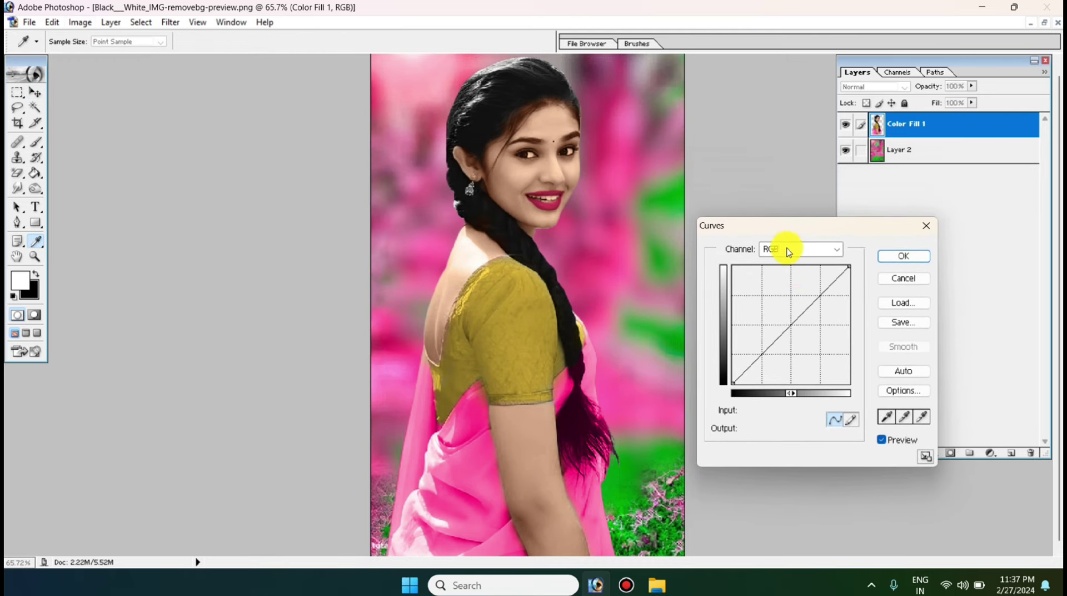
left_click_drag(789, 323, 787, 321)
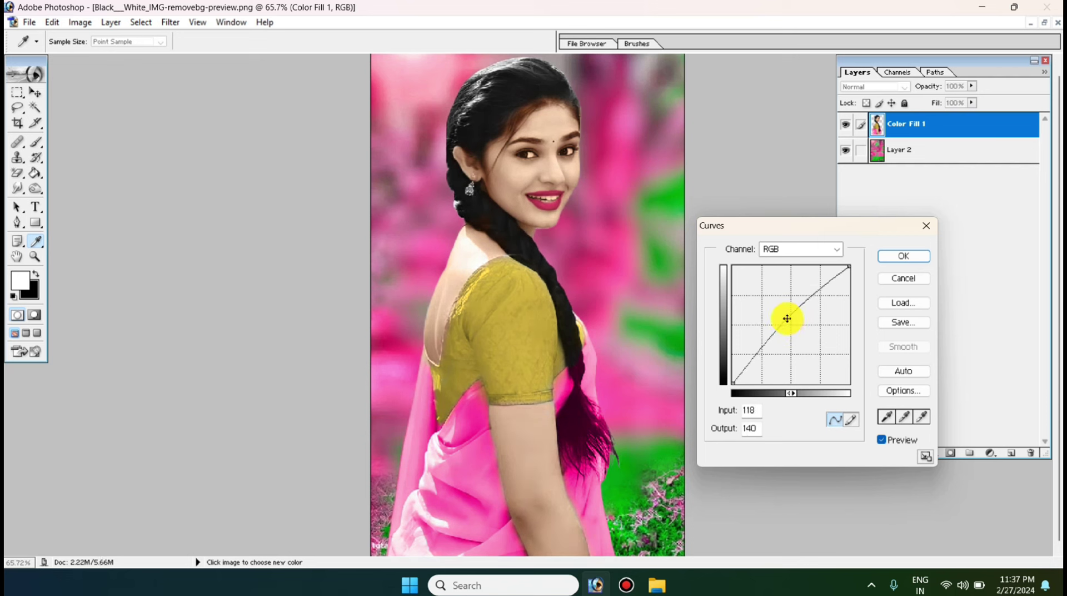
left_click(906, 256)
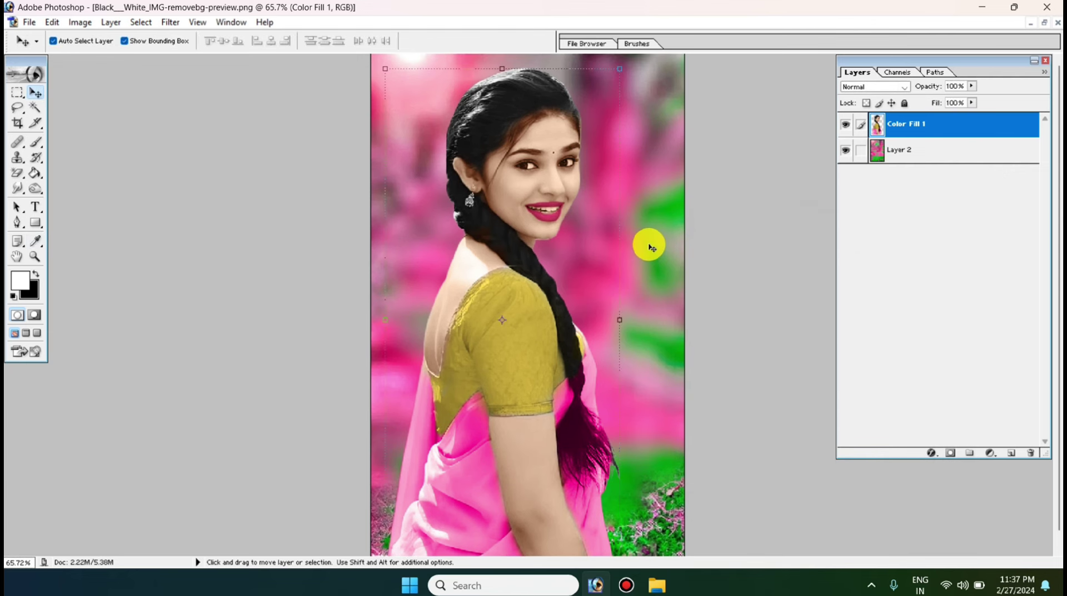
left_click(648, 245)
Fit the whole canvas in view and briefly show, then hide, the black-and-white Layer 3
key("ctrl+0")
key("ctrl+0")
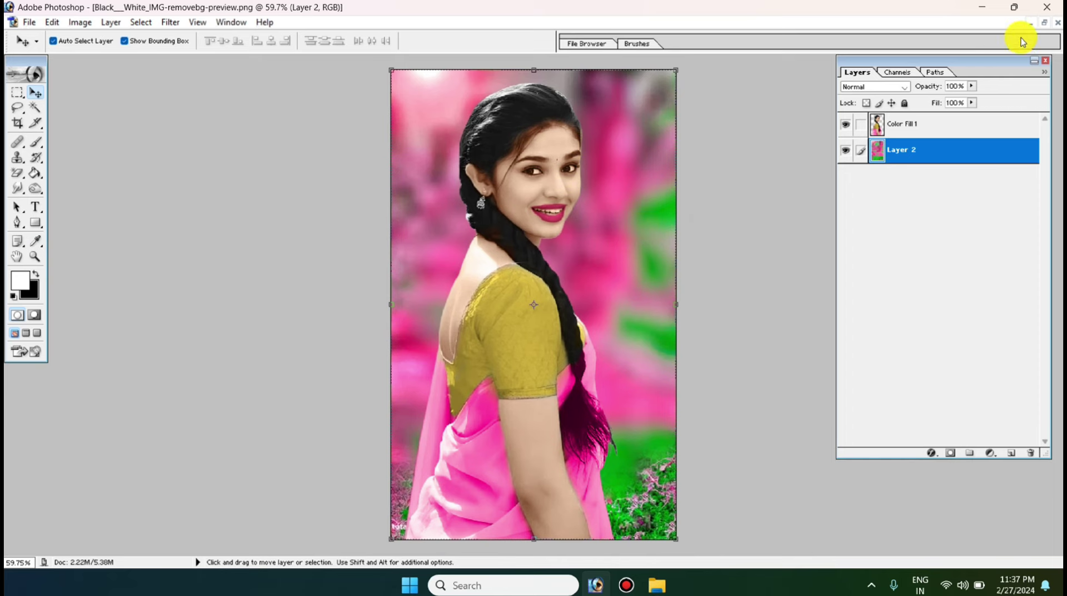
left_click(1045, 23)
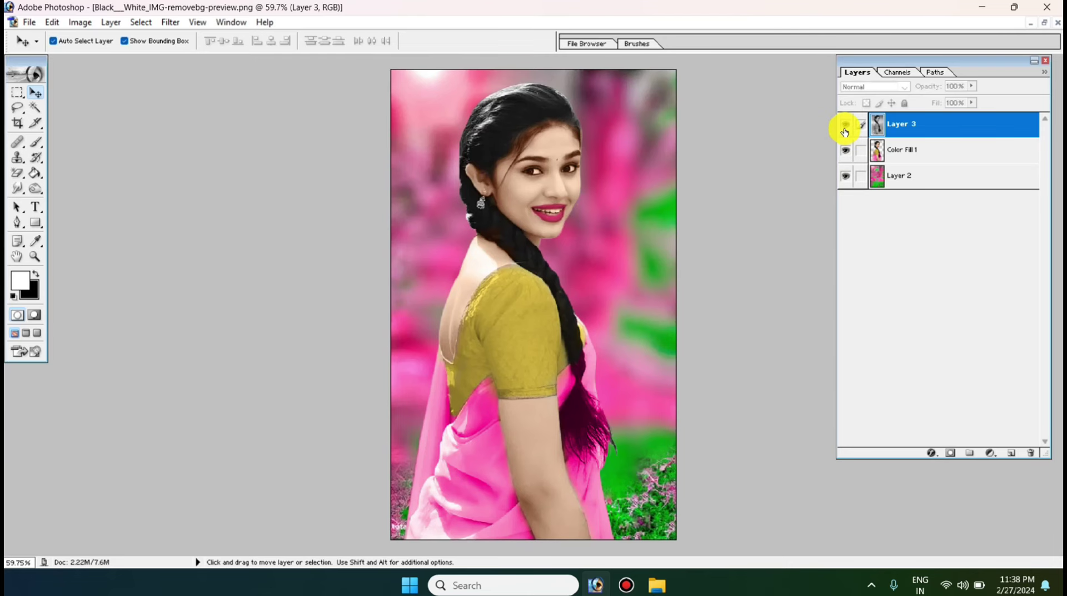
left_click(846, 124)
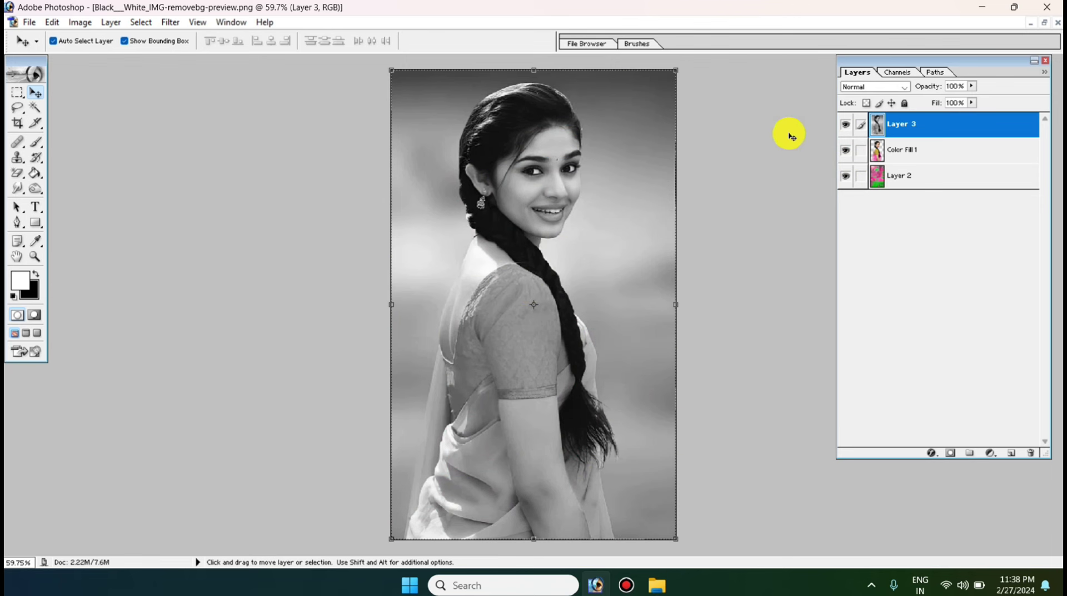
left_click(845, 124)
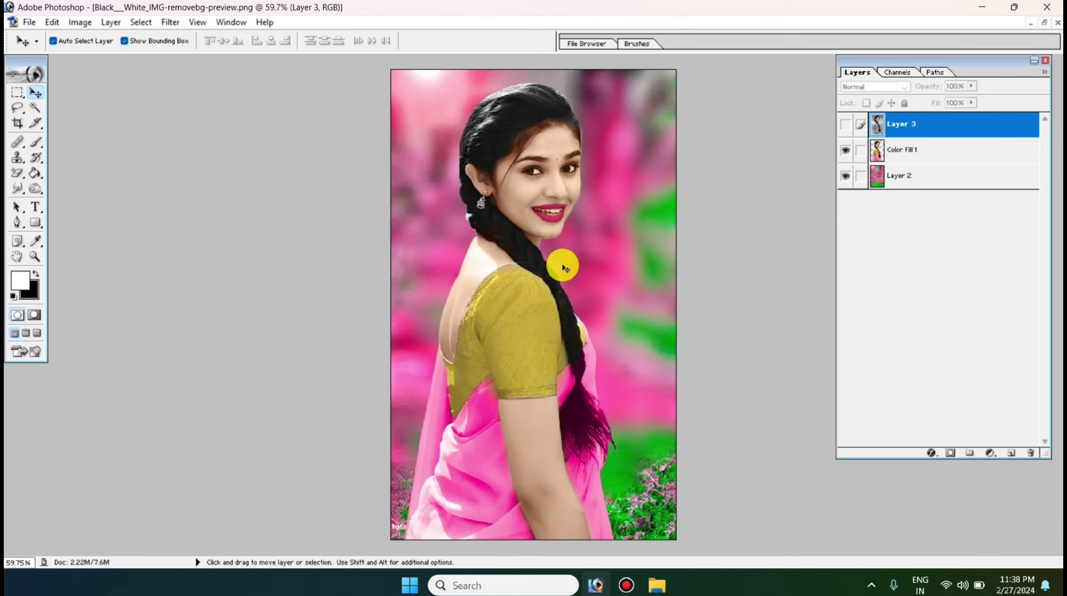
right_click(543, 279)
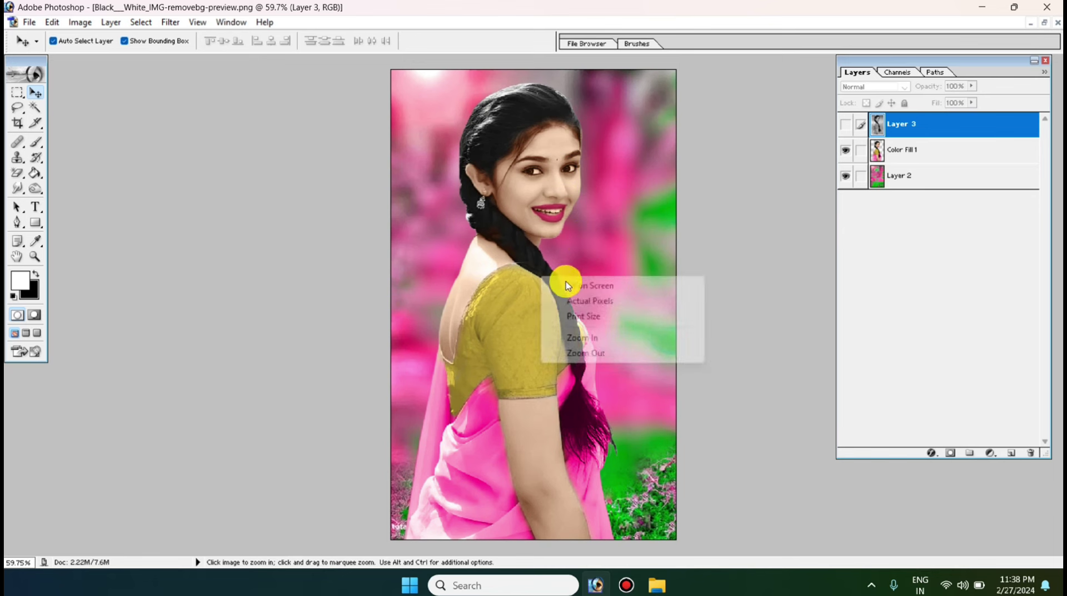
Flip Layer 3 on and off repeatedly to compare original and colourised versions, leaving it hidden
left_click(845, 124)
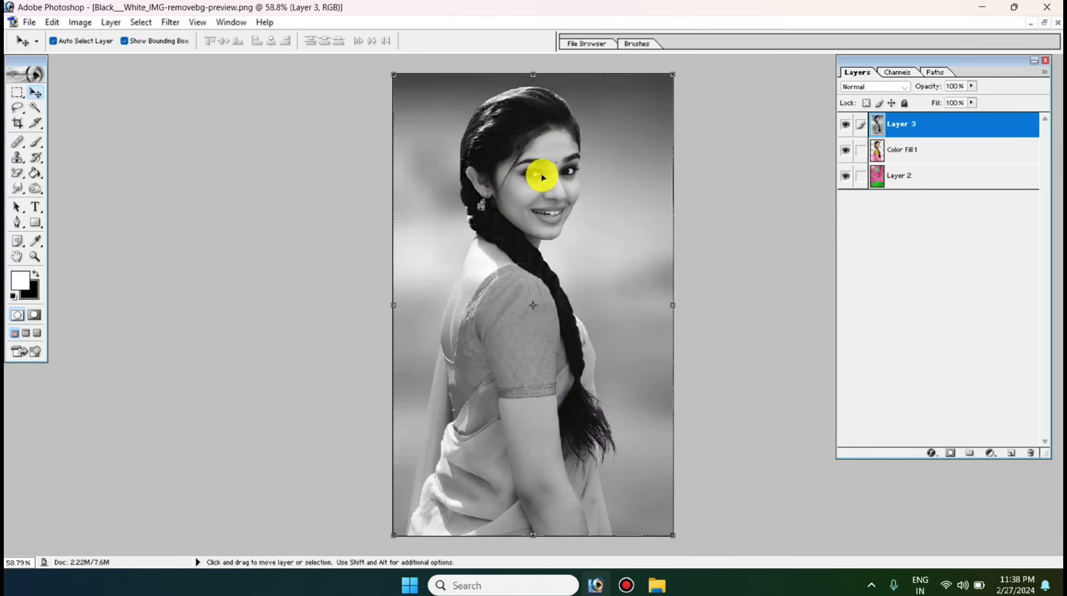
left_click(845, 128)
key("ctrl+0")
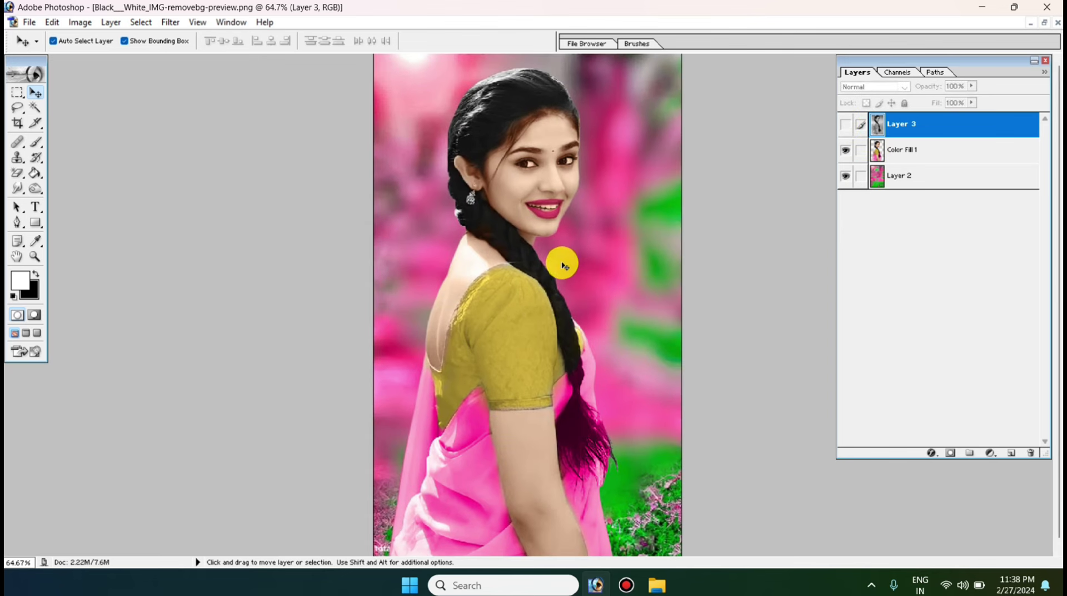
left_click(845, 127)
left_click(840, 128)
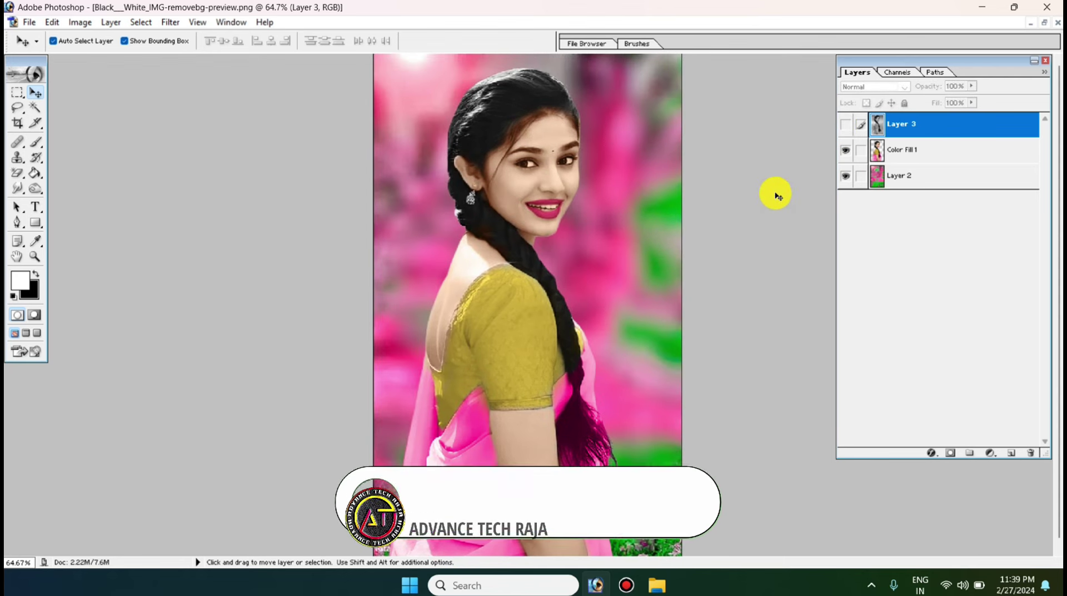
left_click(845, 129)
left_click(846, 128)
left_click(846, 128)
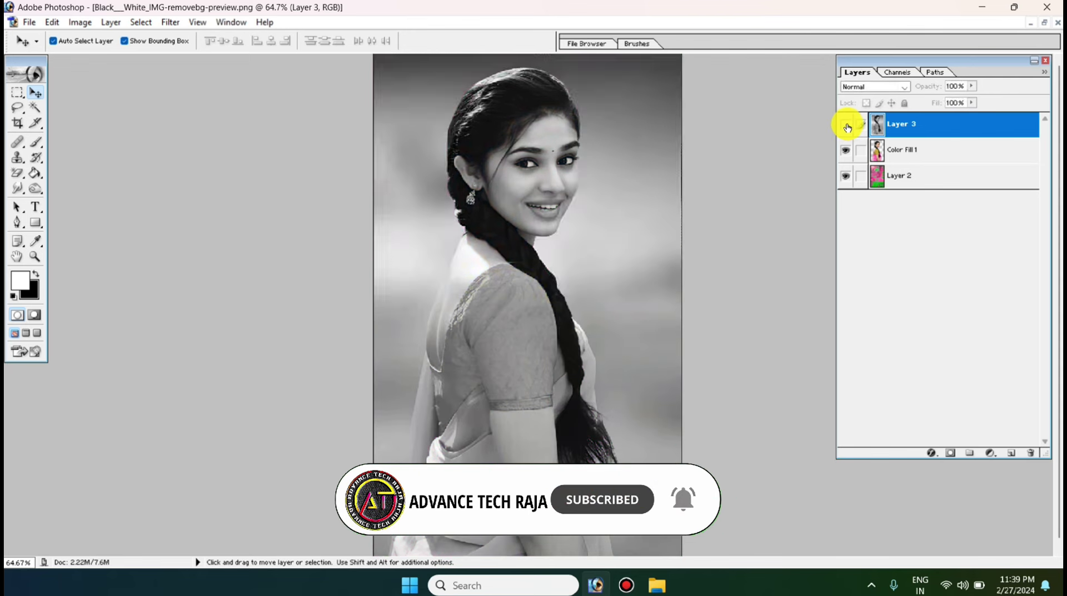
left_click(846, 128)
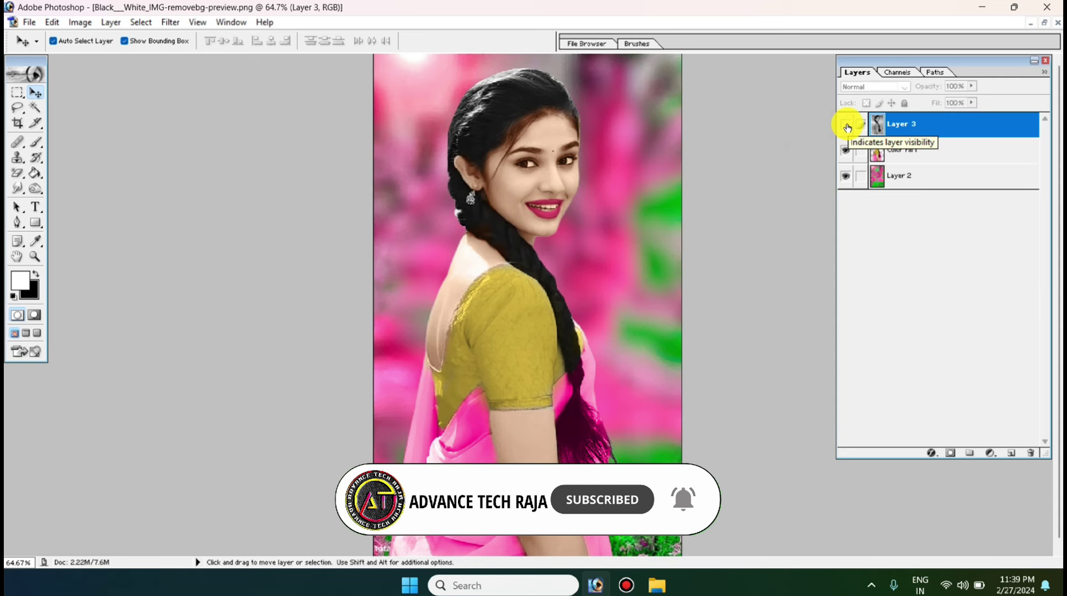